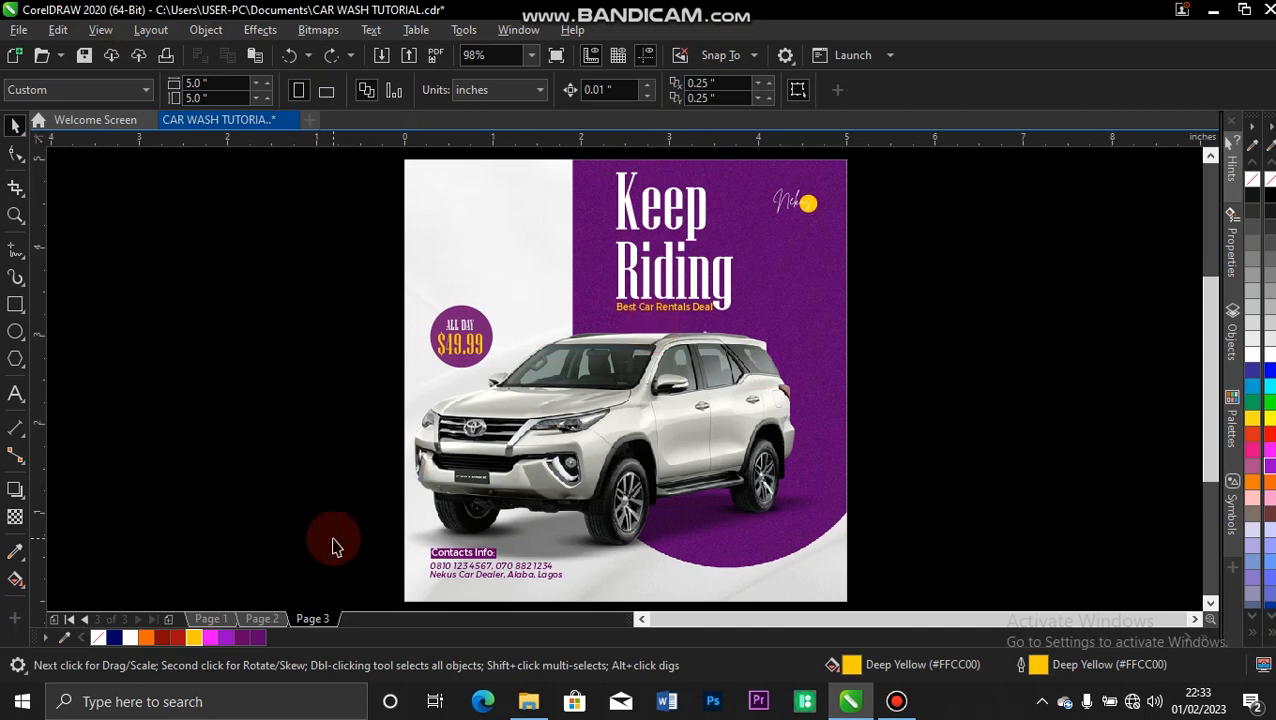
Add a new page and create a page-sized 5 x 5 inch rectangle with no fill and no outline.
{"action": "left_click", "coordinate": [170, 622]}
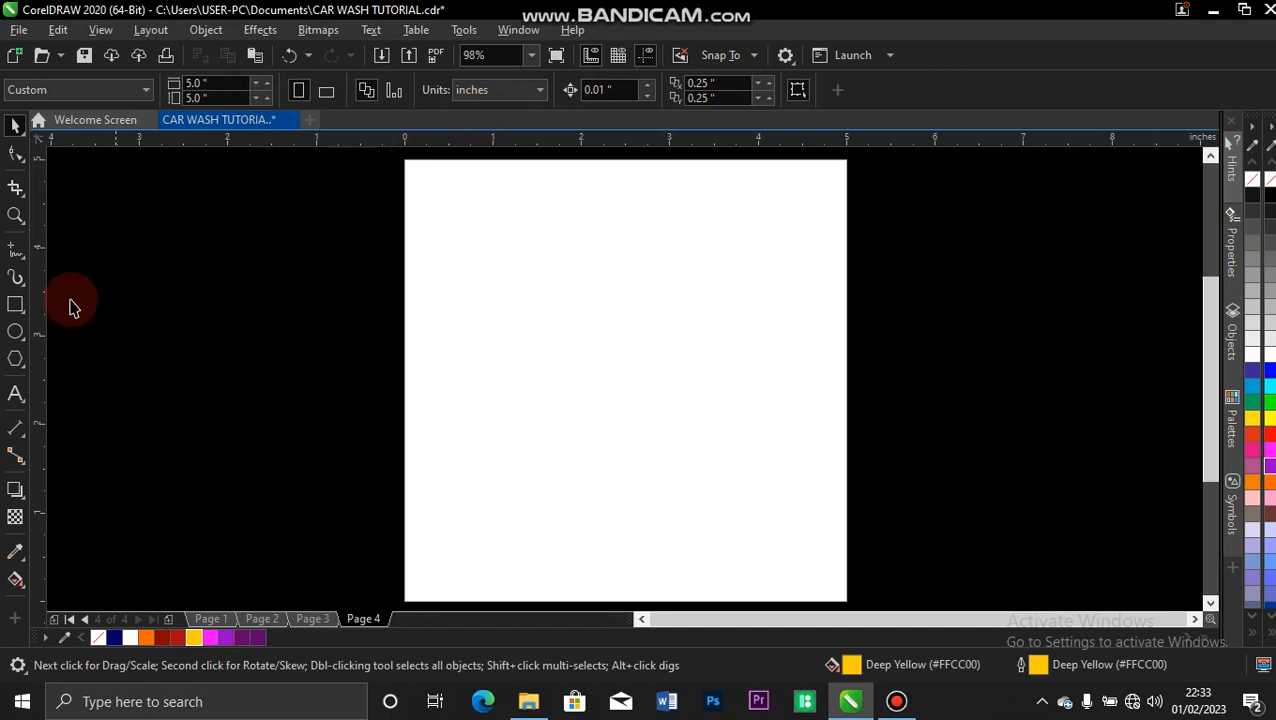
{"action": "double_click", "coordinate": [14, 306]}
{"action": "key", "text": "space"}
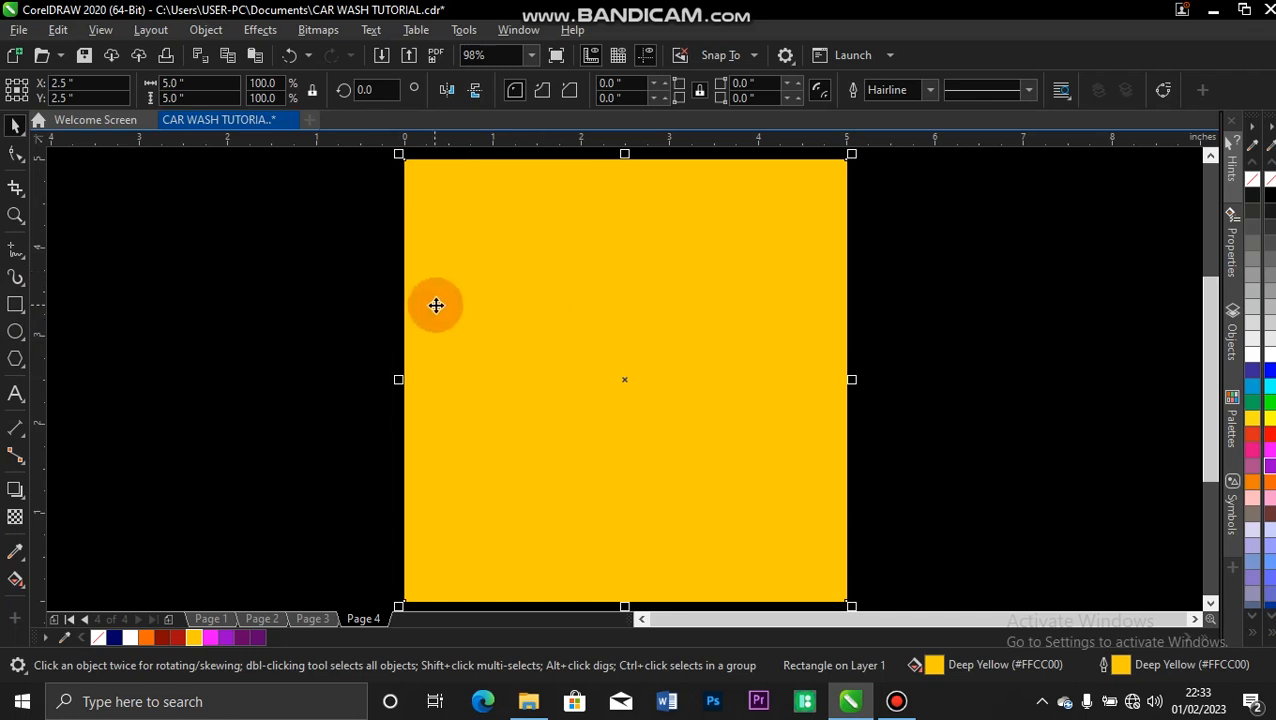
{"action": "left_click", "coordinate": [98, 636]}
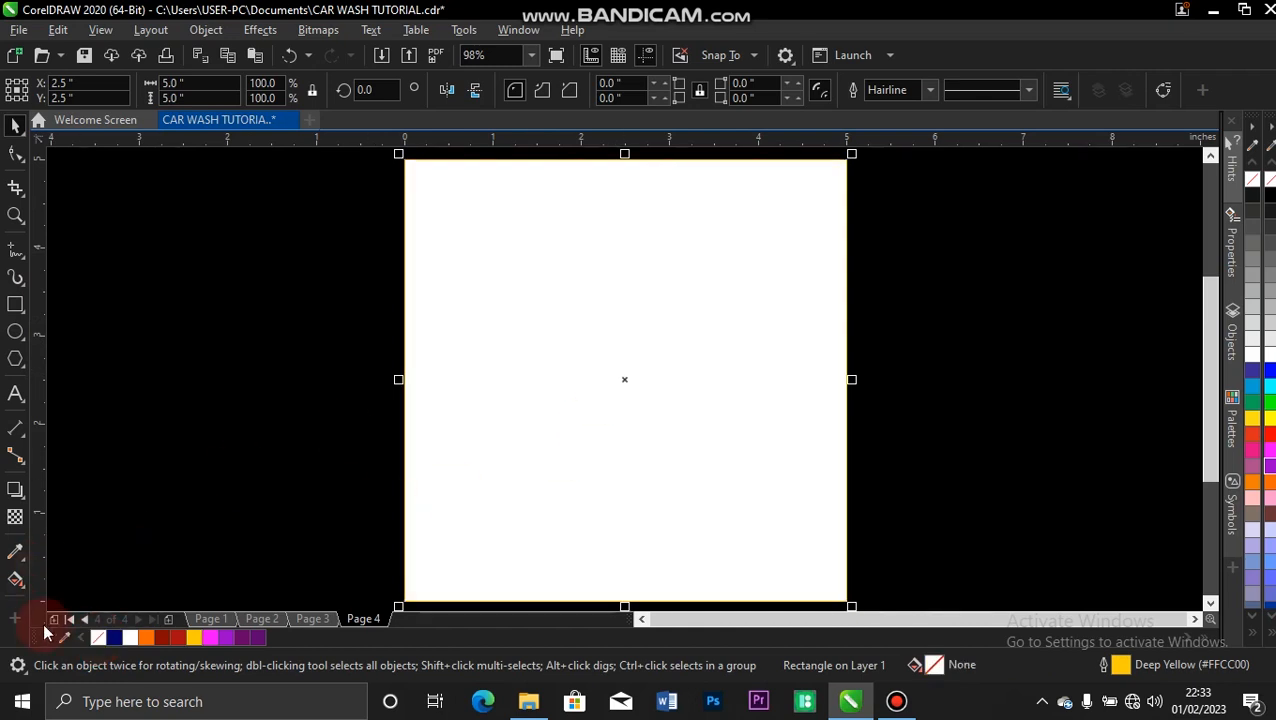
{"action": "right_click", "coordinate": [100, 639]}
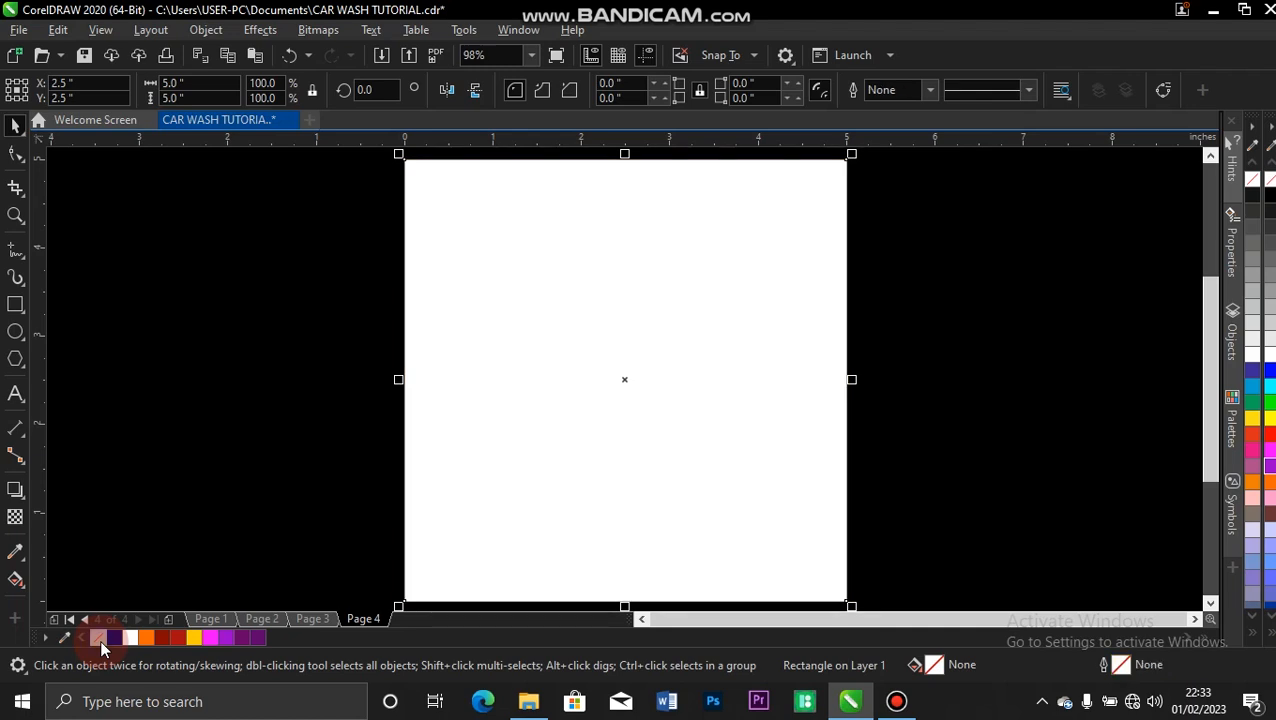
Undo the outline removal and clear the page-sized rectangle's outline again.
{"action": "key", "text": "ctrl+z"}
{"action": "left_click_drag", "start_coordinate": [469, 372], "coordinate": [384, 366]}
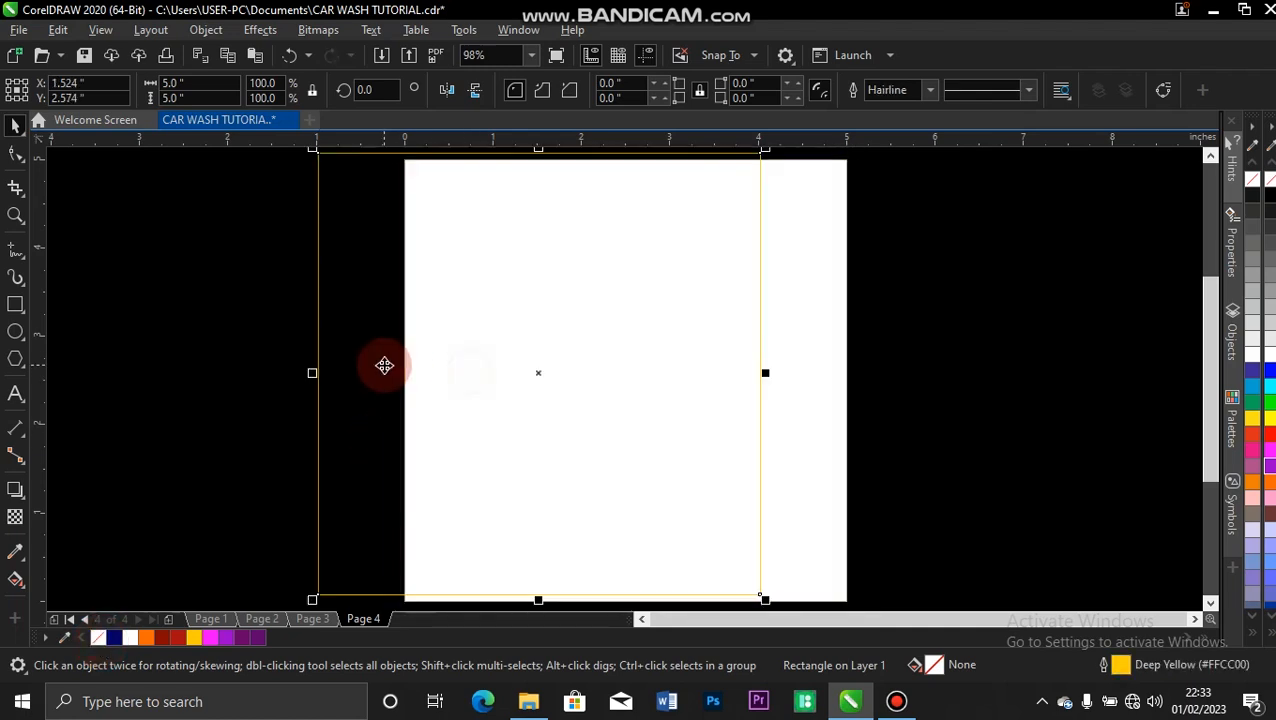
{"action": "key", "text": "Escape"}
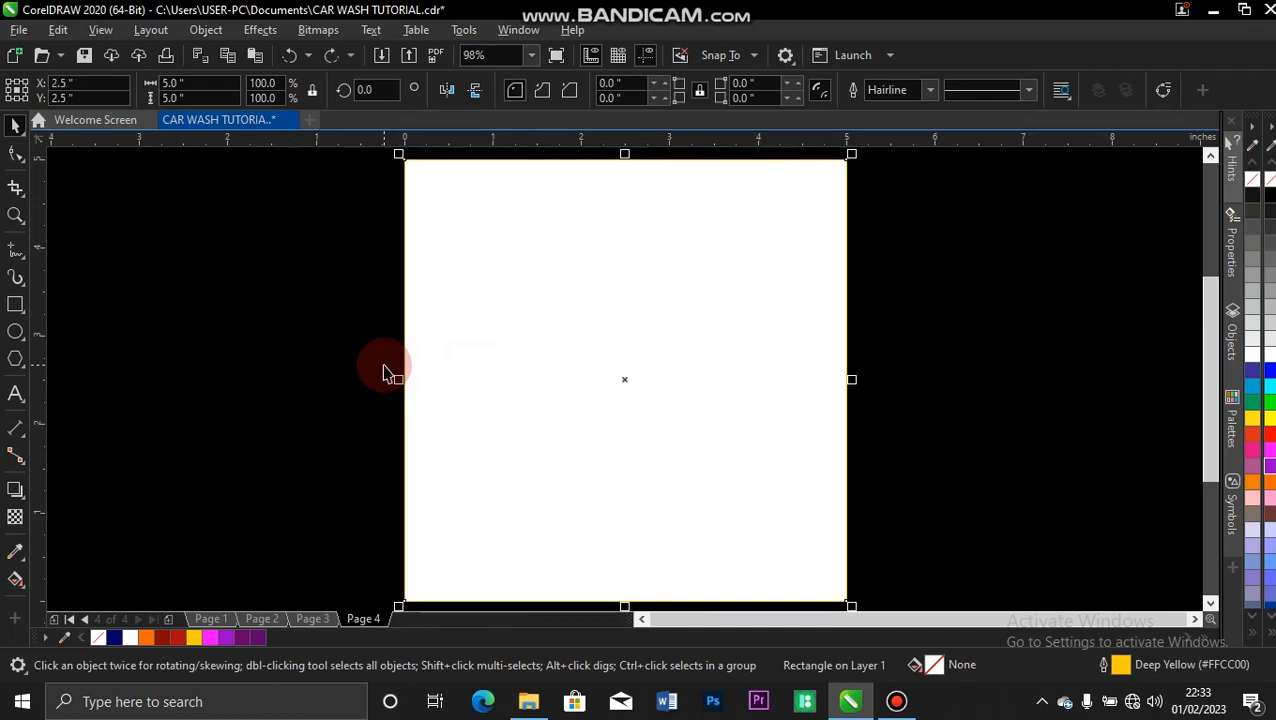
{"action": "right_click", "coordinate": [97, 641]}
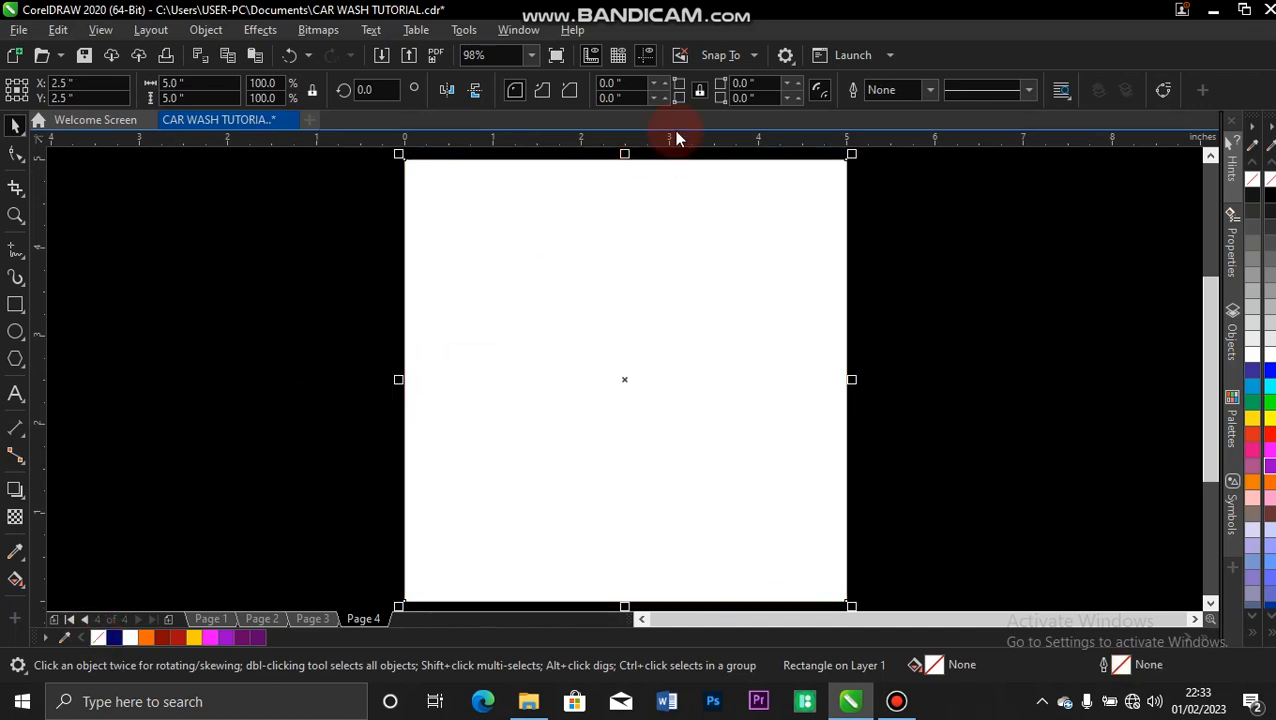
Set the rectangle's outline width to Hairline and return it to None.
{"action": "left_click", "coordinate": [931, 90]}
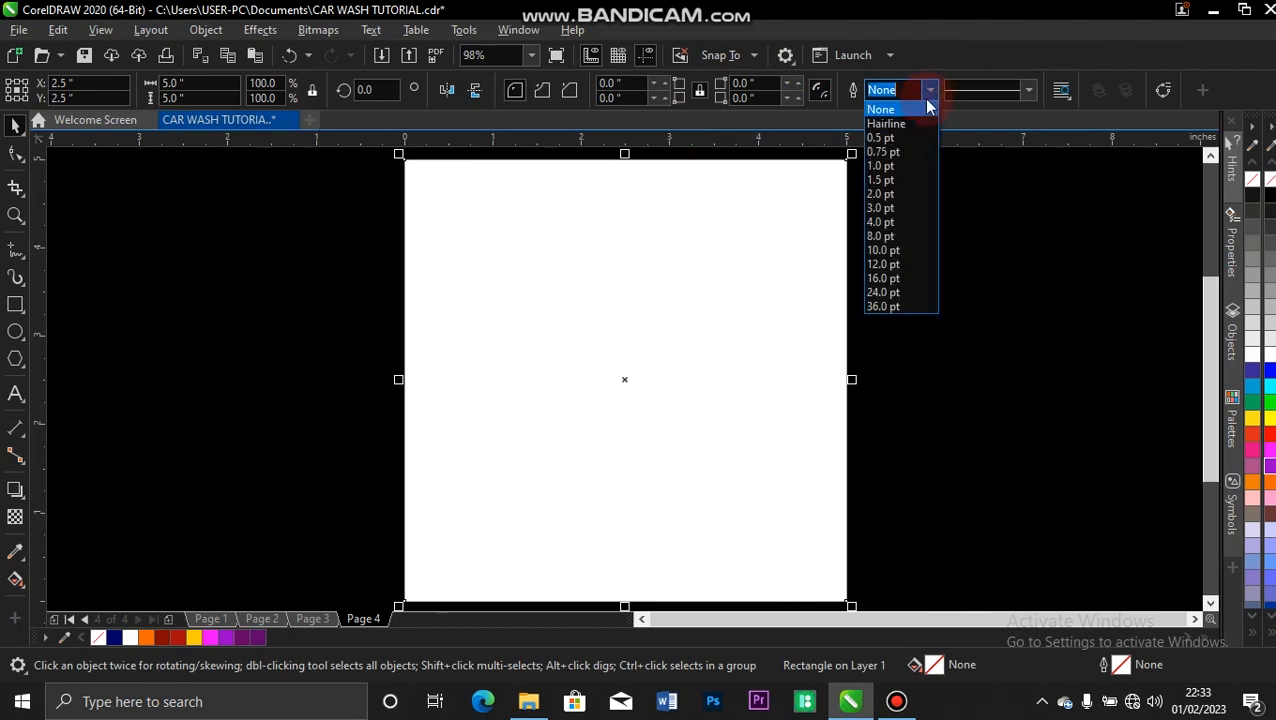
{"action": "left_click", "coordinate": [909, 119]}
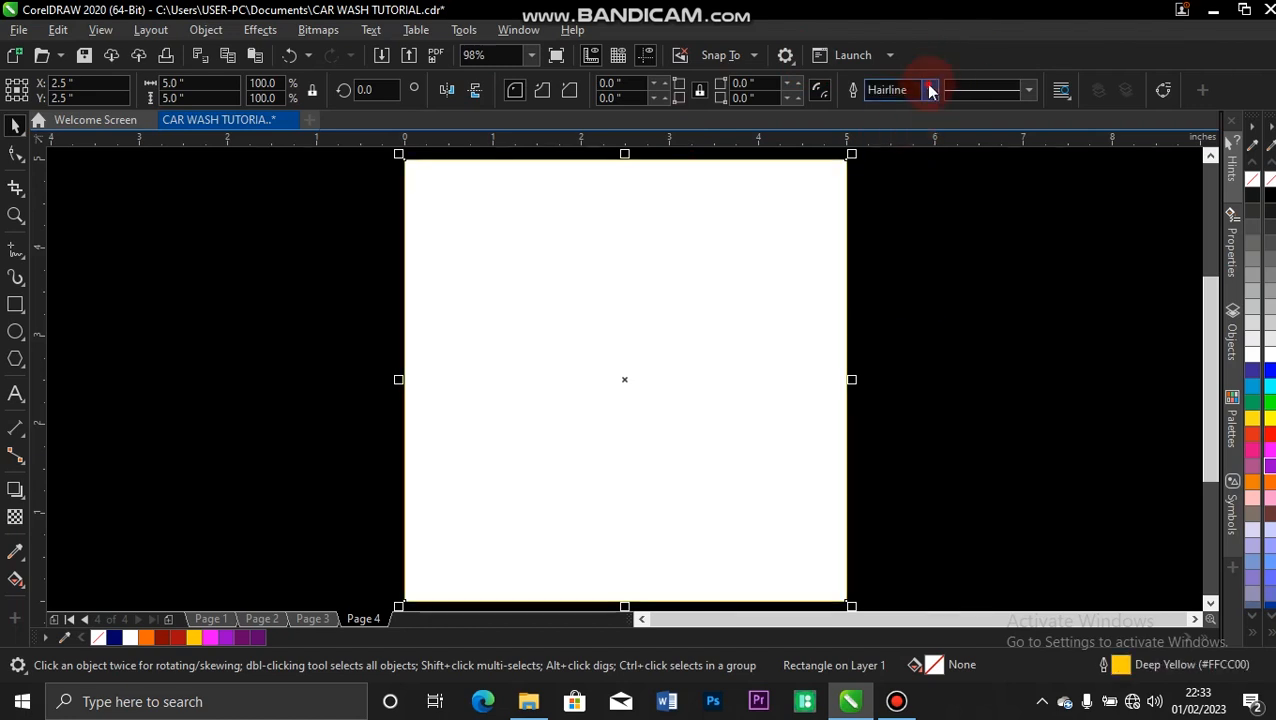
{"action": "left_click", "coordinate": [930, 90]}
{"action": "left_click", "coordinate": [894, 112]}
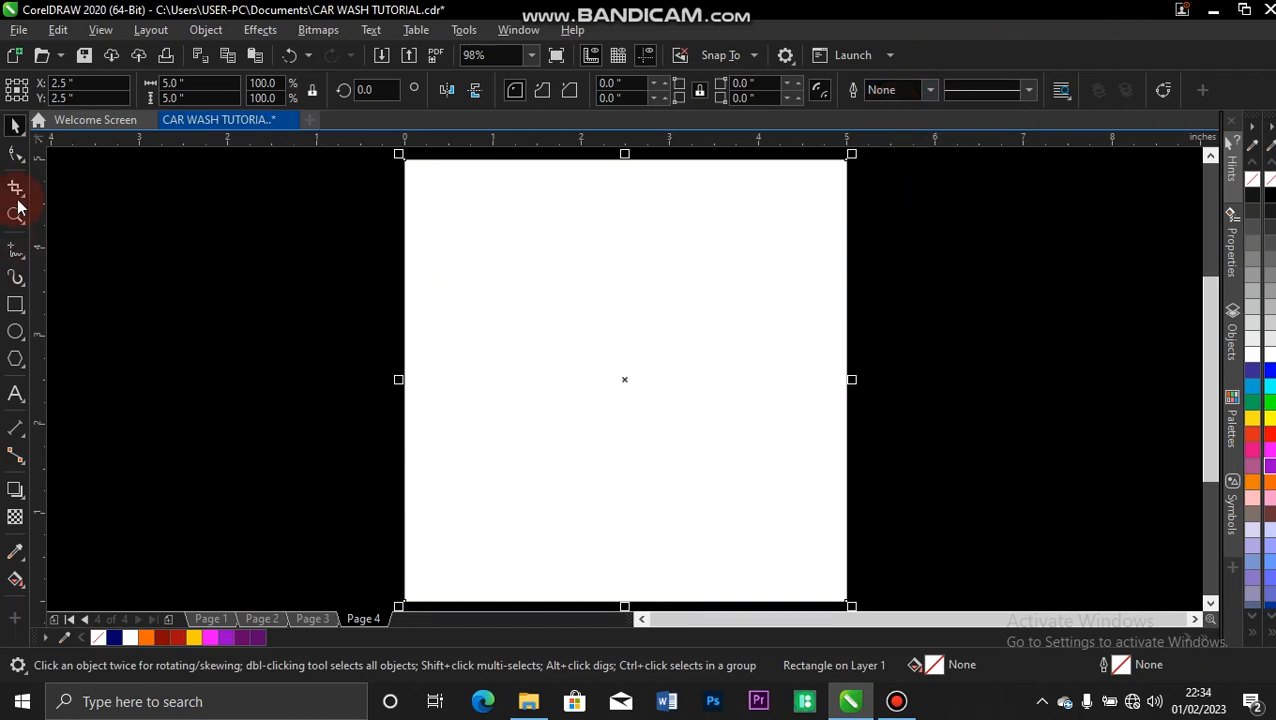
Make a narrower copy of the page-sized rectangle, about 2.9 inches wide, against the page's right edge.
{"action": "left_click_drag", "start_coordinate": [399, 380], "coordinate": [587, 370]}
{"action": "right_click", "coordinate": [587, 369]}
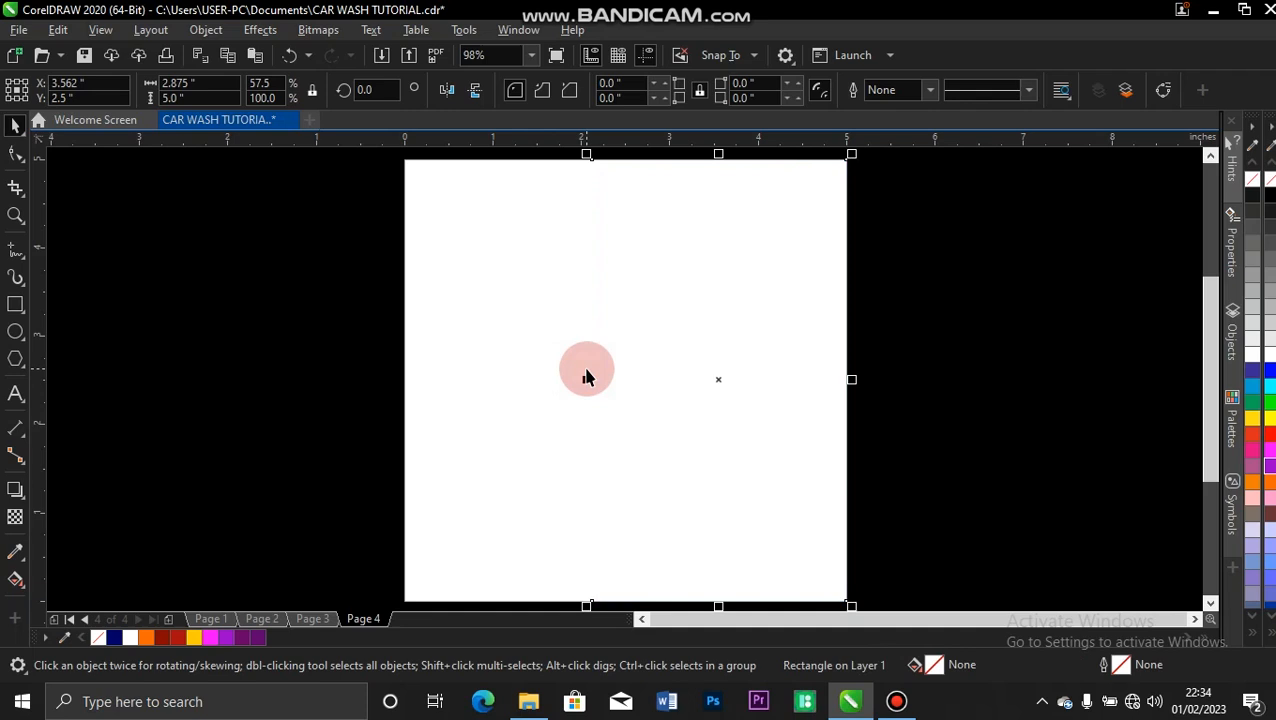
{"action": "left_click", "coordinate": [485, 380]}
{"action": "left_click", "coordinate": [681, 377]}
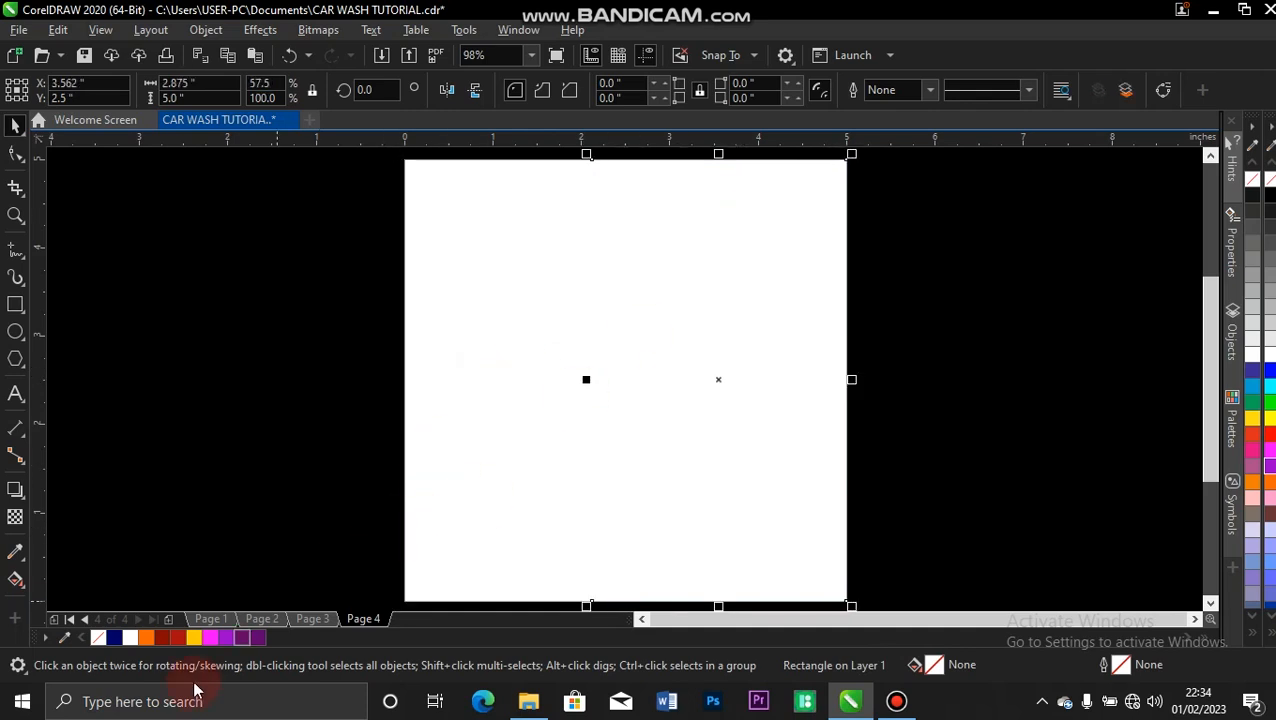
Fill the narrower rectangle with a uniform dark purple, #47015E.
{"action": "left_click", "coordinate": [240, 638]}
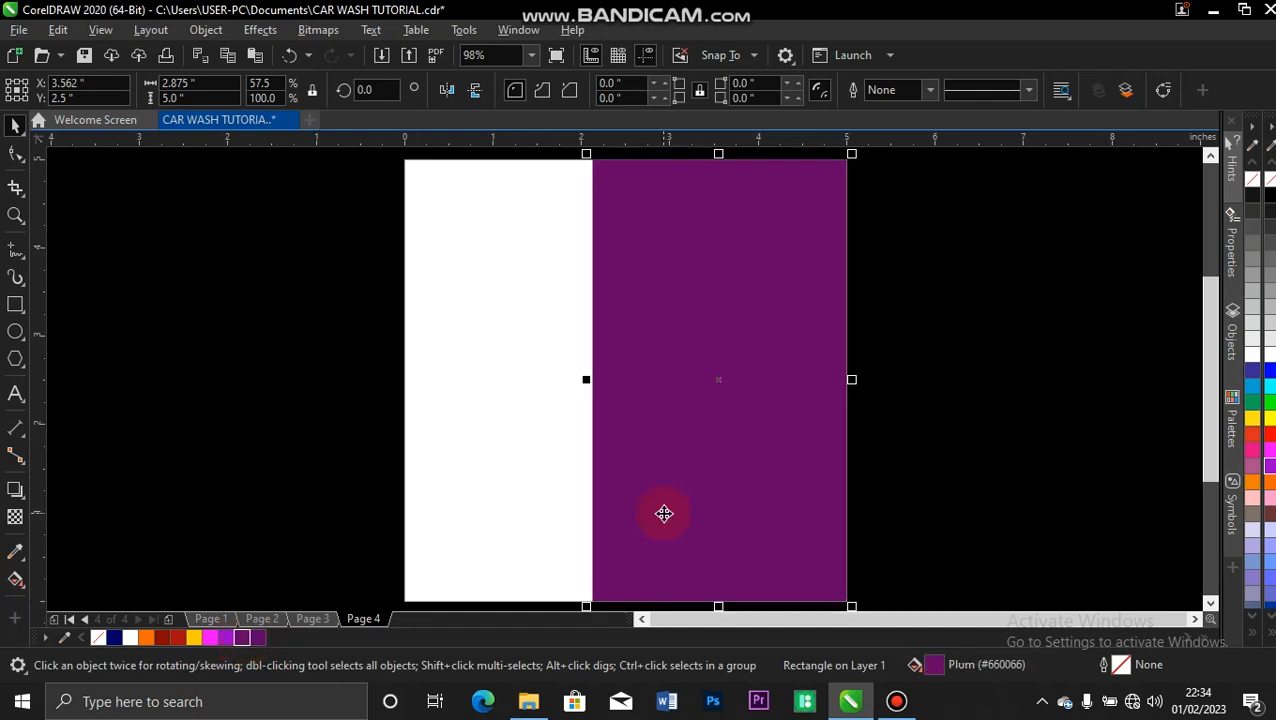
{"action": "left_click", "coordinate": [1268, 466]}
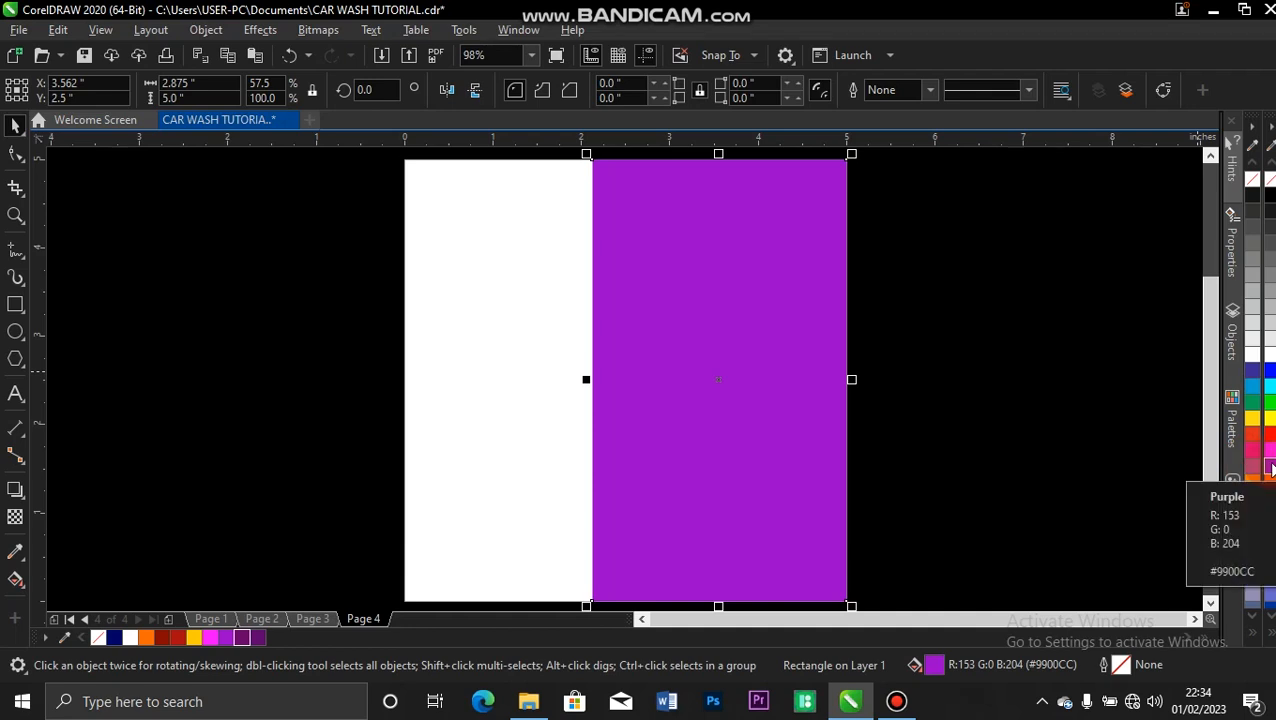
{"action": "double_click", "coordinate": [936, 666]}
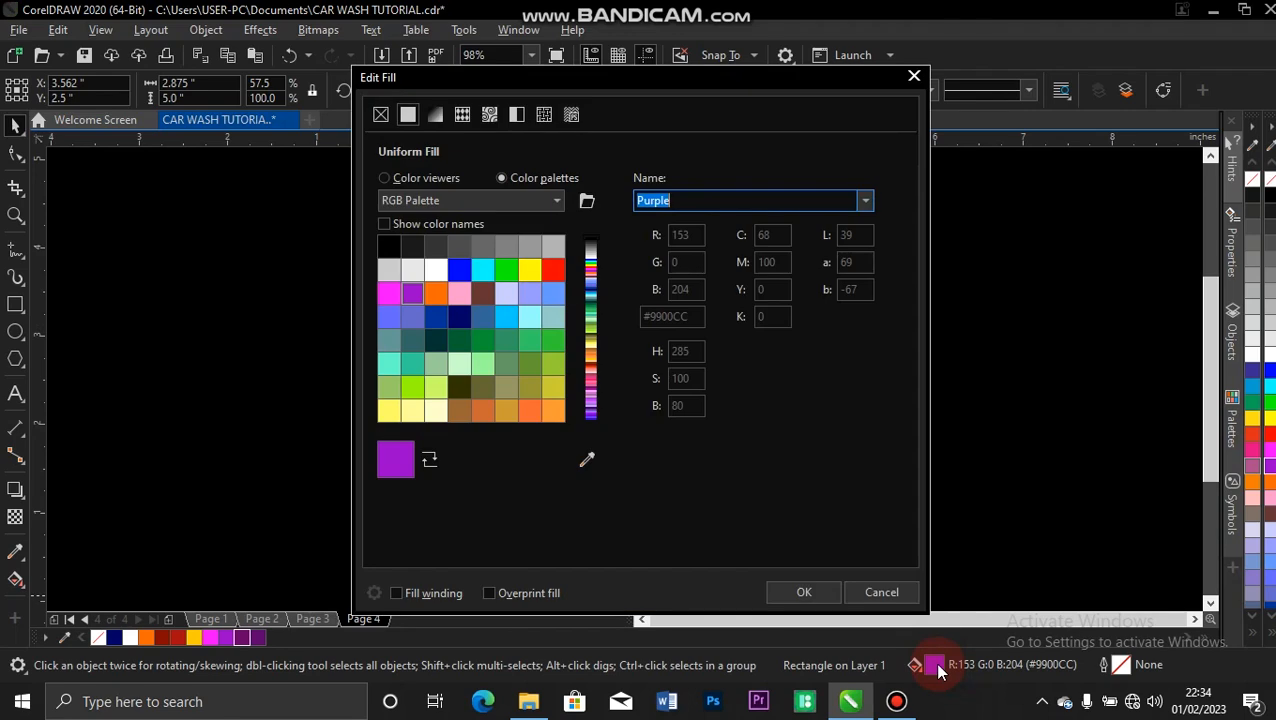
{"action": "left_click", "coordinate": [383, 176]}
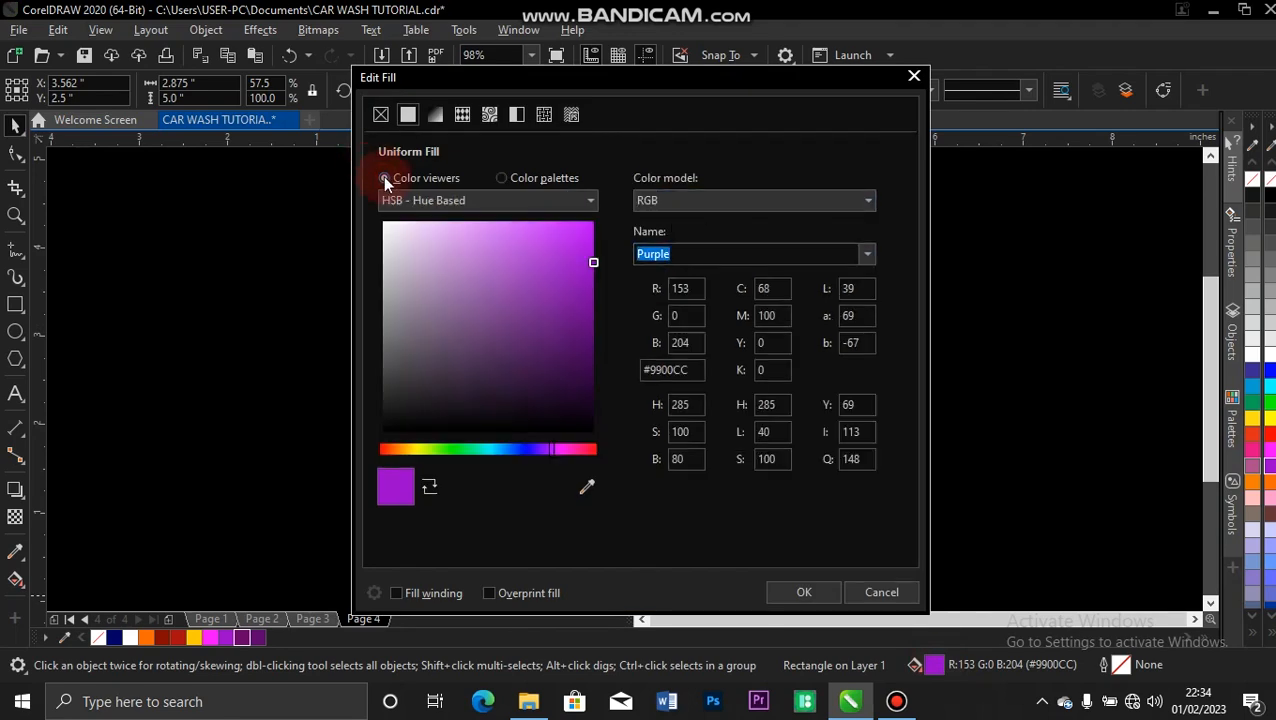
{"action": "left_click", "coordinate": [589, 316]}
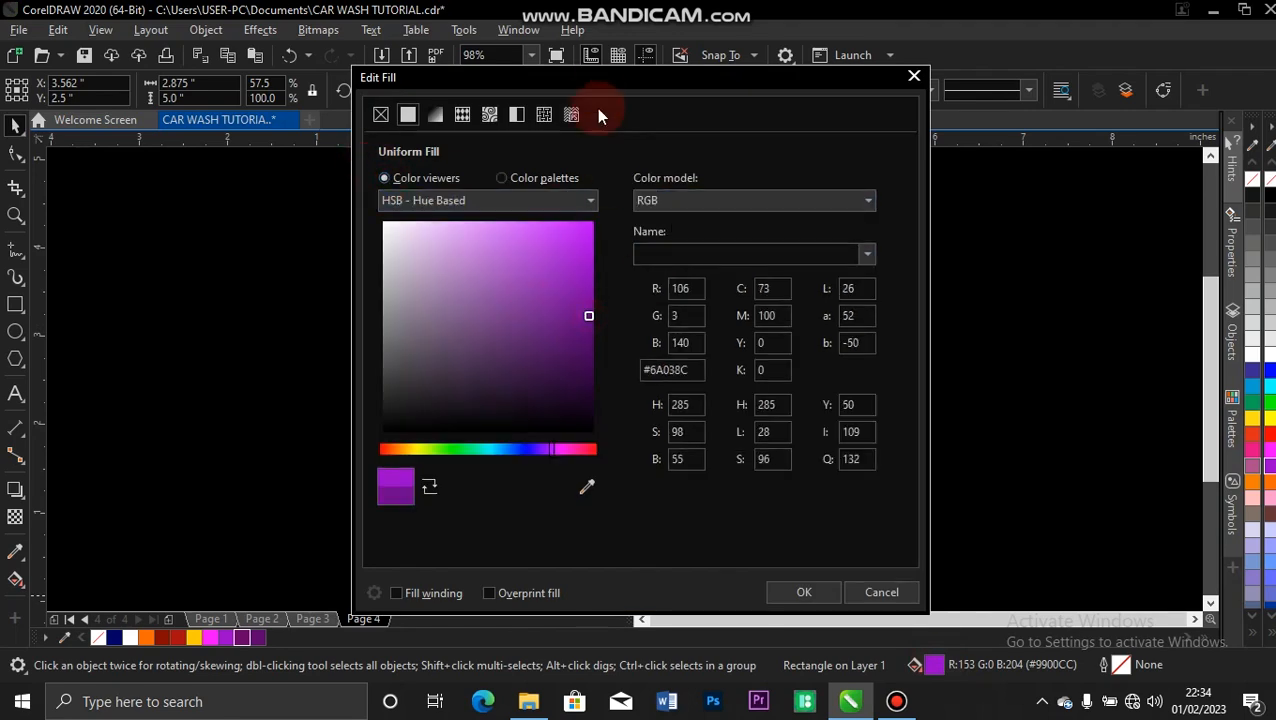
{"action": "left_click_drag", "start_coordinate": [593, 93], "coordinate": [1090, 96]}
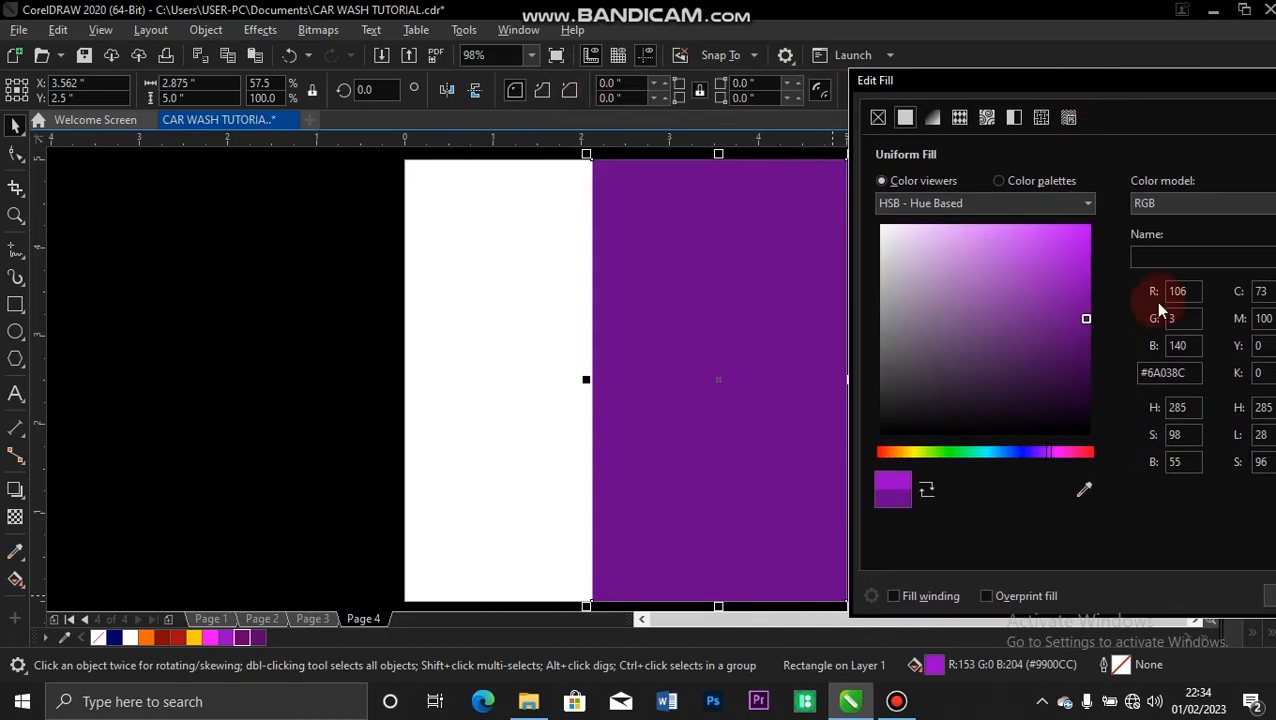
{"action": "left_click", "coordinate": [1089, 357]}
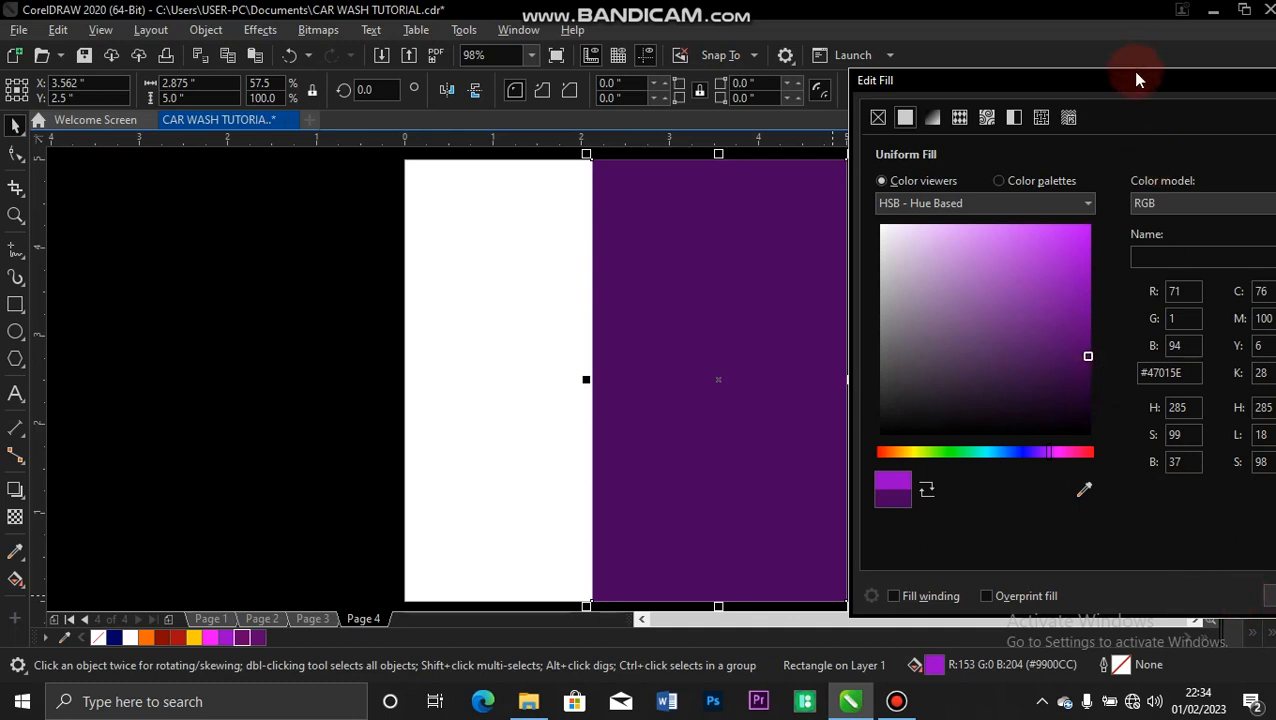
{"action": "left_click_drag", "start_coordinate": [1131, 74], "coordinate": [1070, 86]}
{"action": "left_click", "coordinate": [1231, 607]}
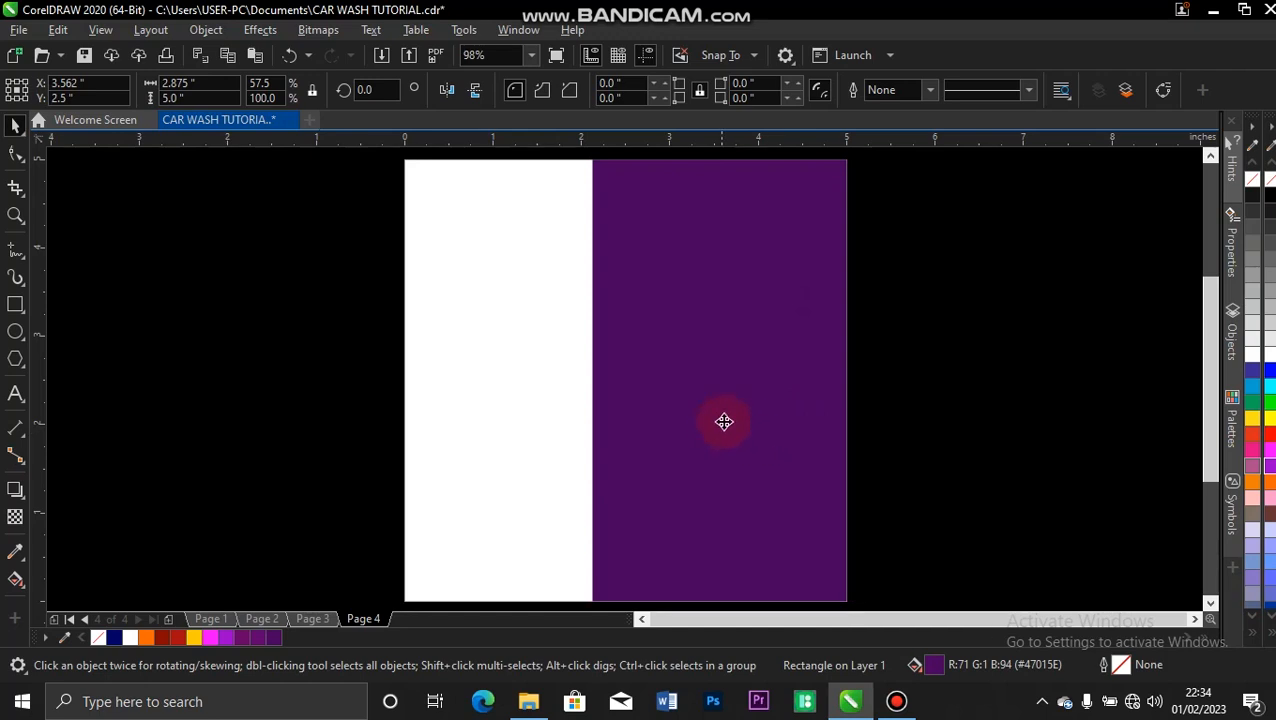
Shorten the purple rectangle from below to about 4.4 inches high and round its two lower corners to about 1.44 inches.
{"action": "left_click", "coordinate": [741, 482]}
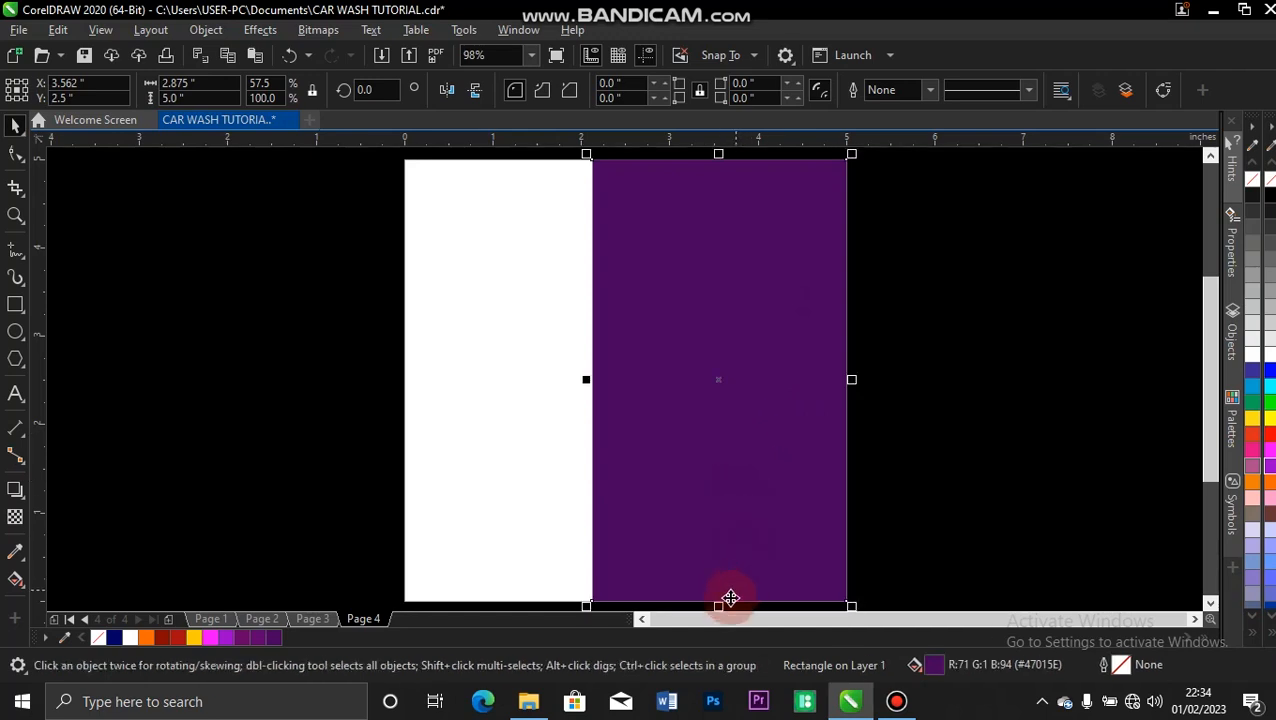
{"action": "left_click_drag", "start_coordinate": [718, 604], "coordinate": [718, 552]}
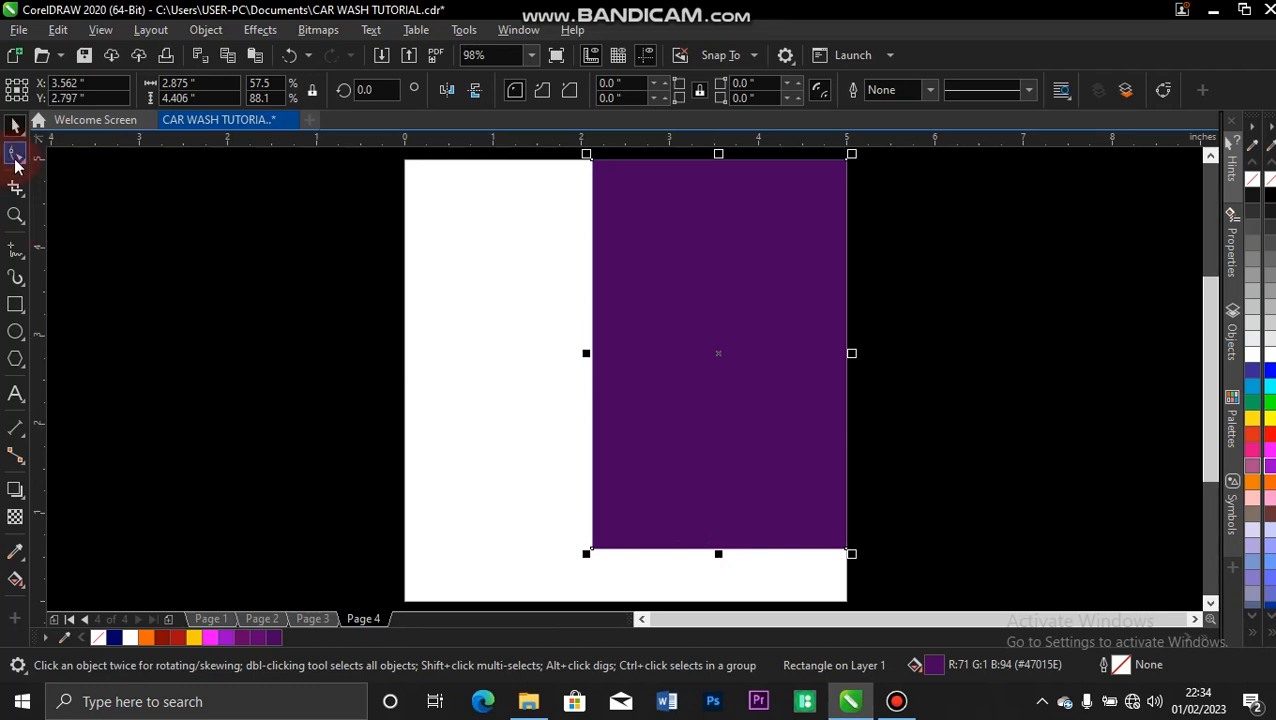
{"action": "left_click", "coordinate": [15, 157]}
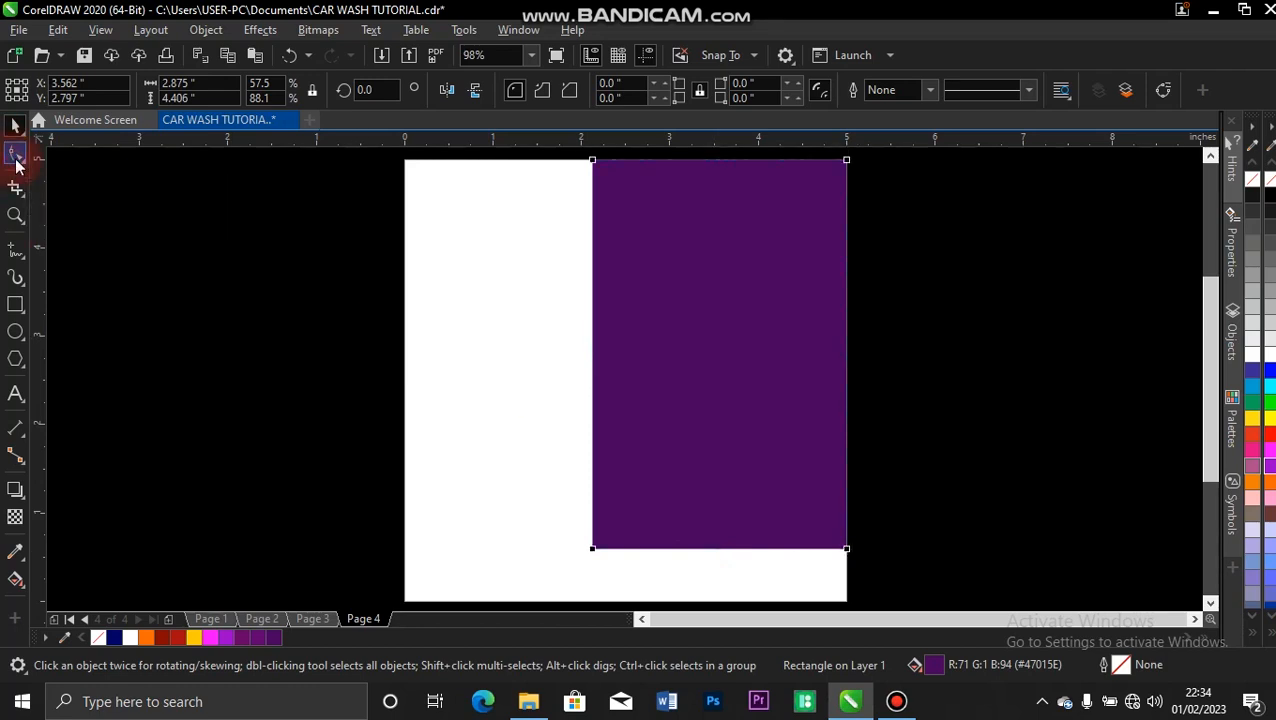
{"action": "left_click", "coordinate": [592, 549]}
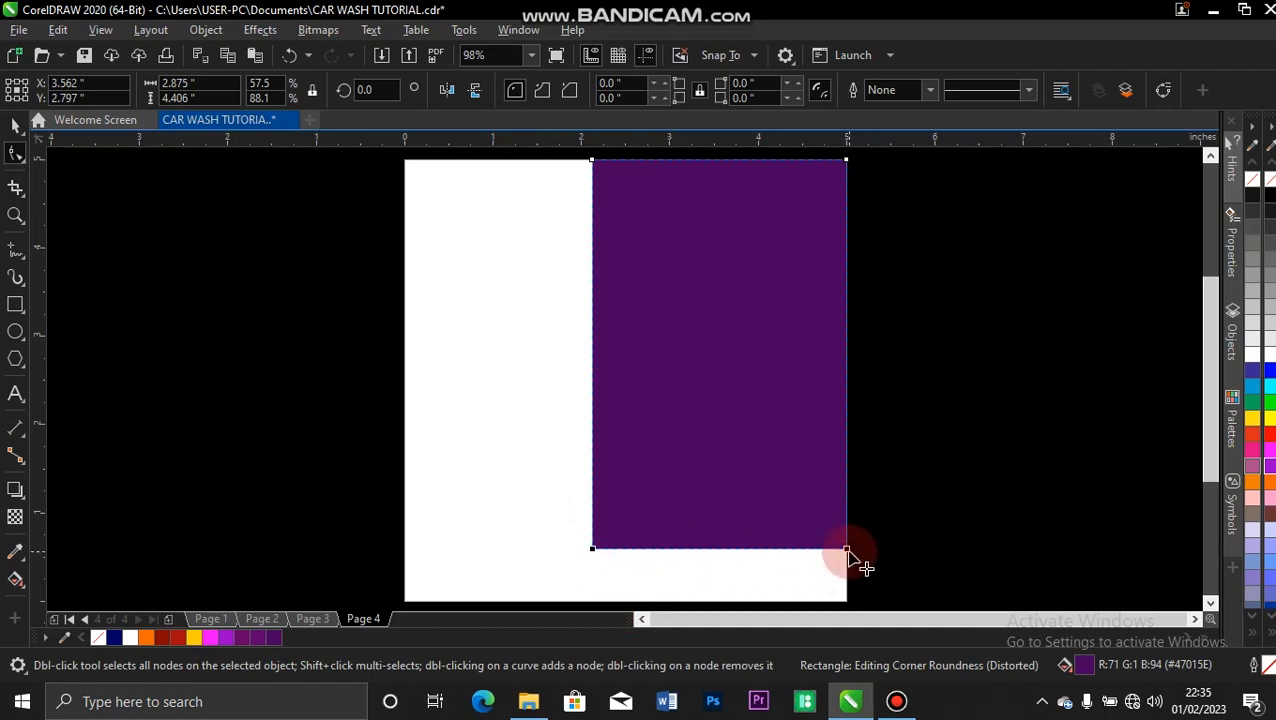
{"action": "left_click_drag", "start_coordinate": [848, 550], "coordinate": [828, 405]}
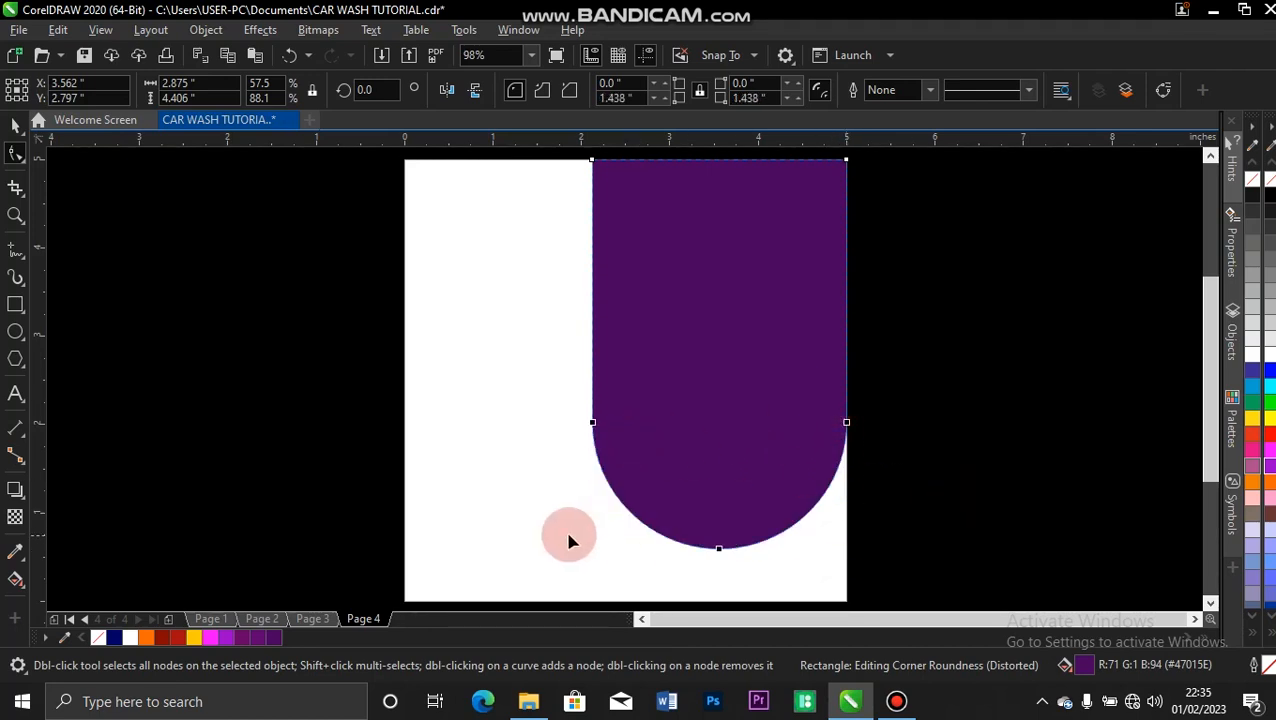
Enlarge the rounded purple shape to about 3.28 x 4.7 inches, extending past the page's right edge.
{"action": "left_click", "coordinate": [15, 123]}
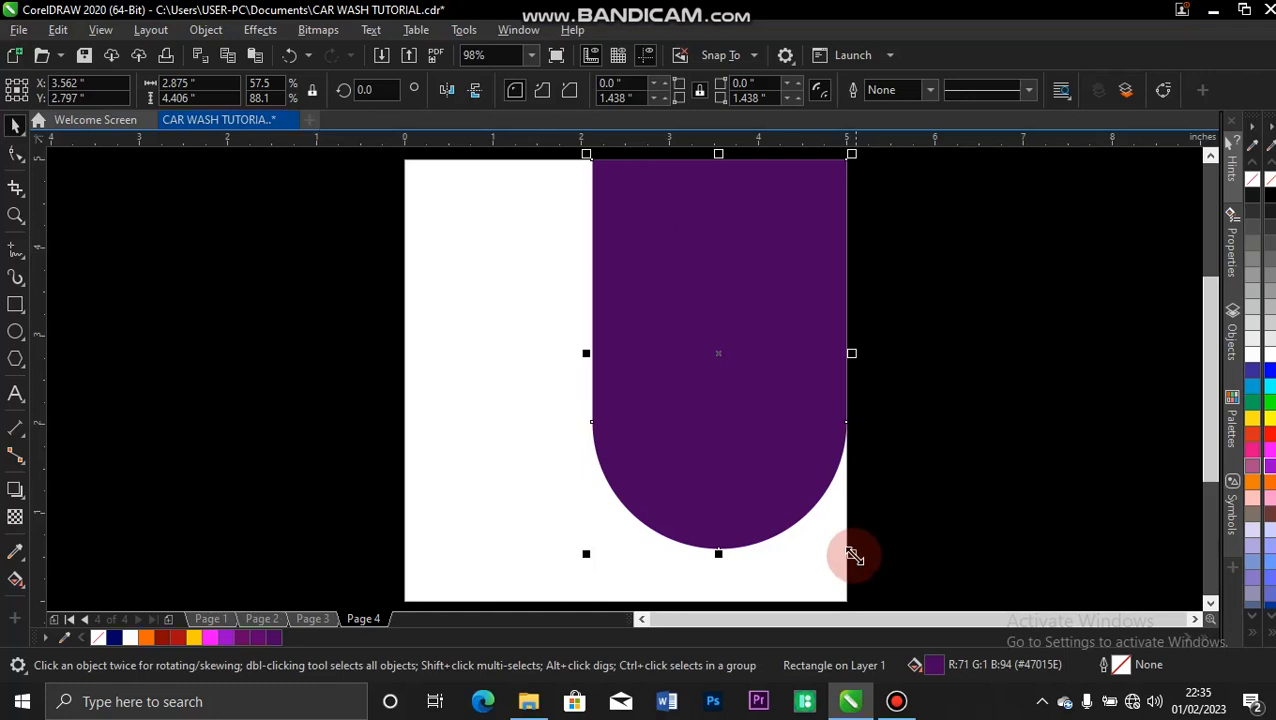
{"action": "left_click_drag", "start_coordinate": [851, 553], "coordinate": [884, 588]}
{"action": "left_click_drag", "start_coordinate": [586, 366], "coordinate": [561, 359]}
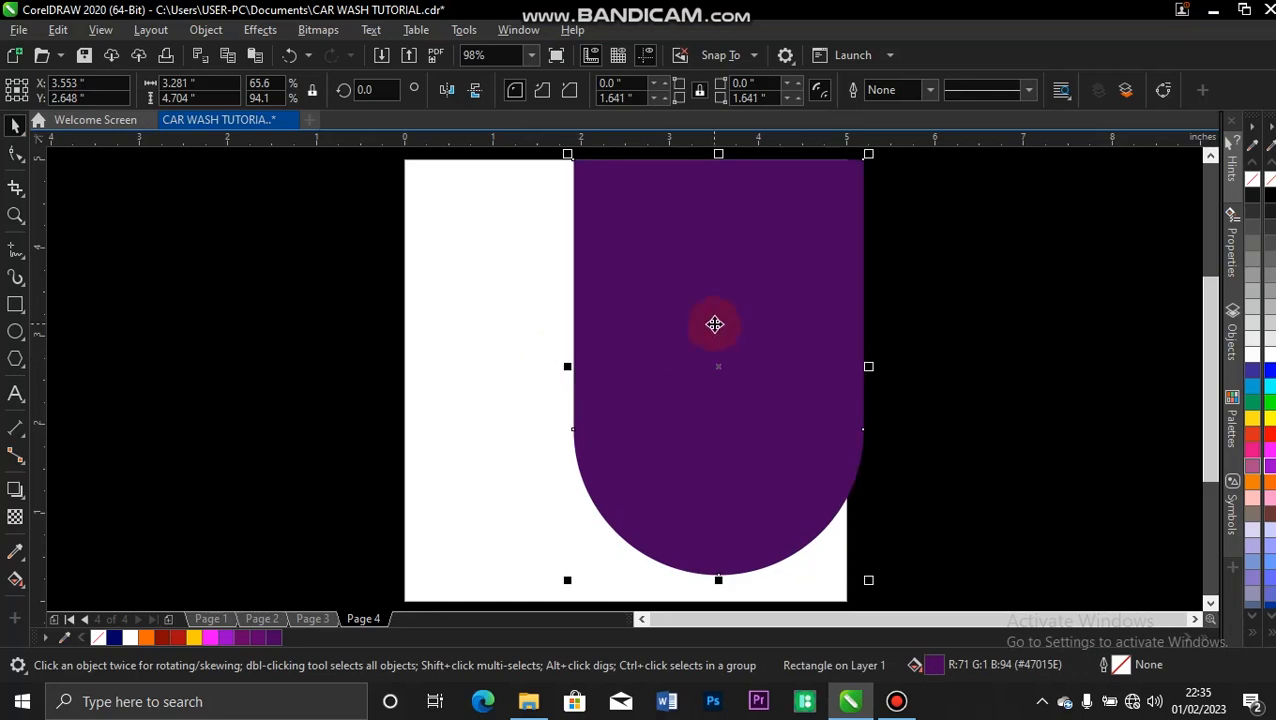
PowerClip the purple shape inside the page-sized rectangle.
{"action": "right_click", "coordinate": [715, 335]}
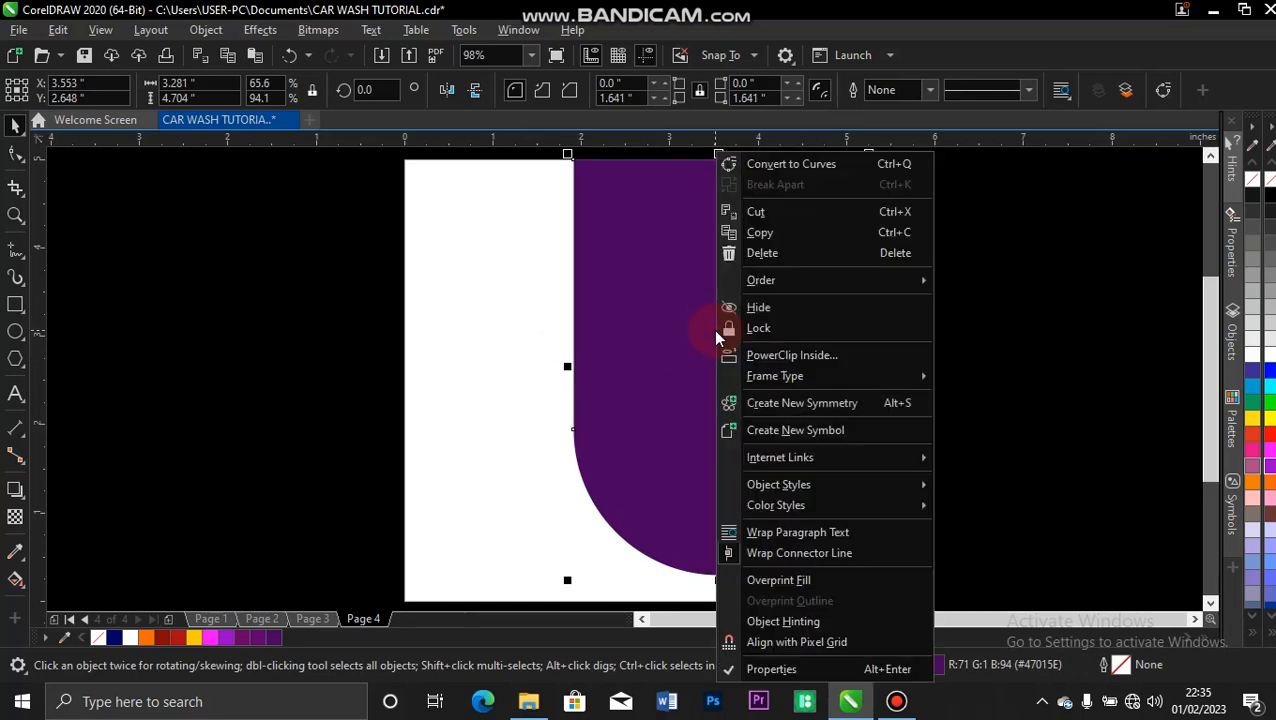
{"action": "left_click", "coordinate": [791, 362]}
{"action": "left_click", "coordinate": [452, 295]}
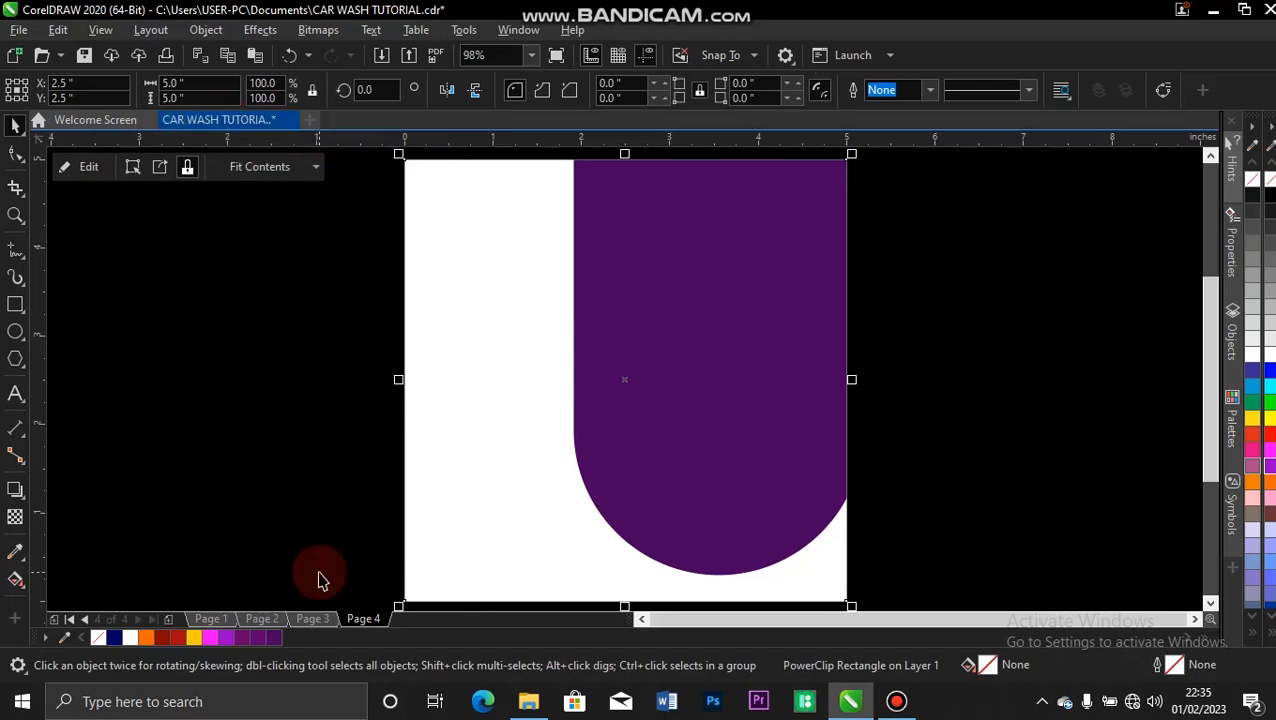
Bring the Toyota Fortuner PNG from File Explorer's RESOURCES folder into the CorelDRAW page and place it across the white area and purple shape.
{"action": "left_click", "coordinate": [527, 705]}
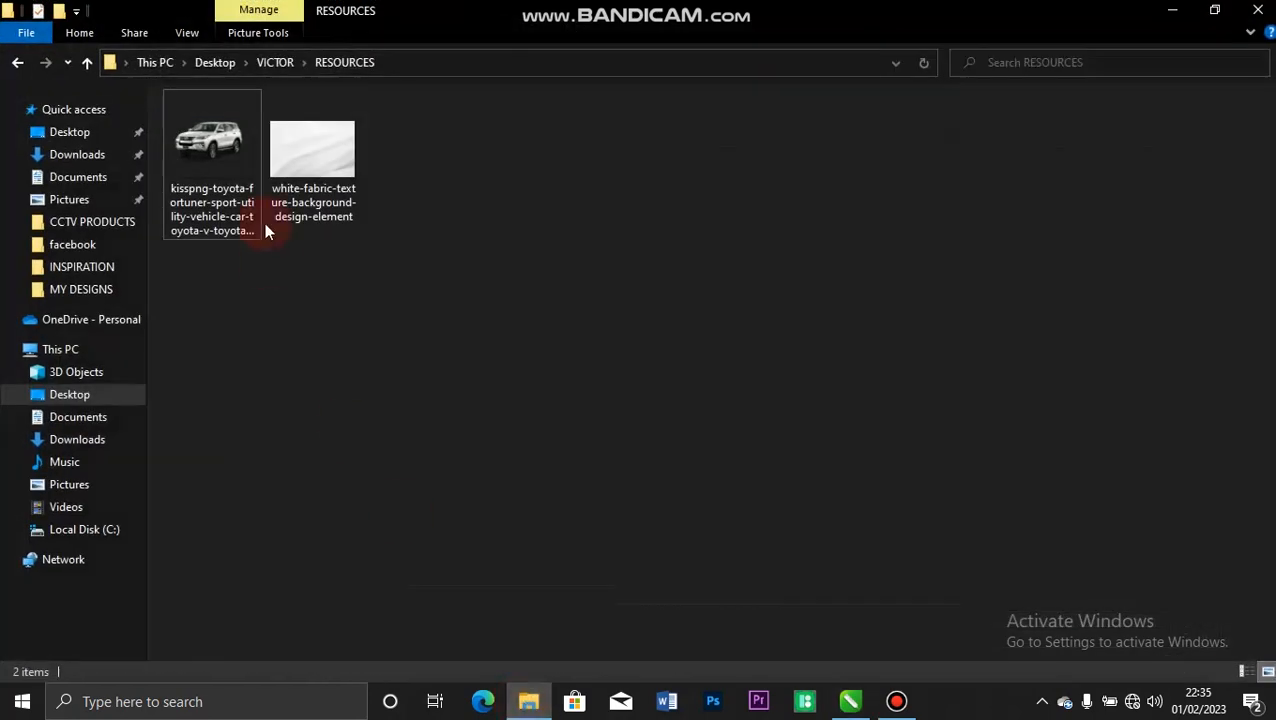
{"action": "left_click", "coordinate": [202, 112]}
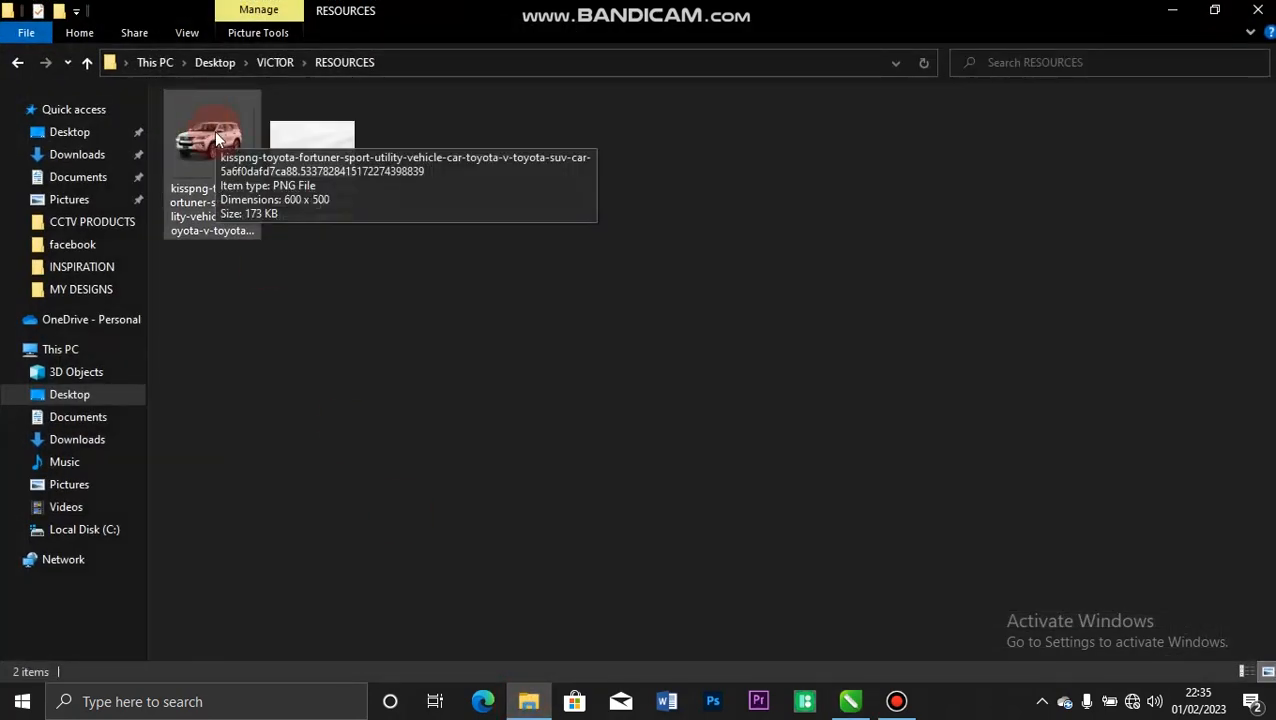
{"action": "left_click_drag", "start_coordinate": [216, 139], "coordinate": [972, 370]}
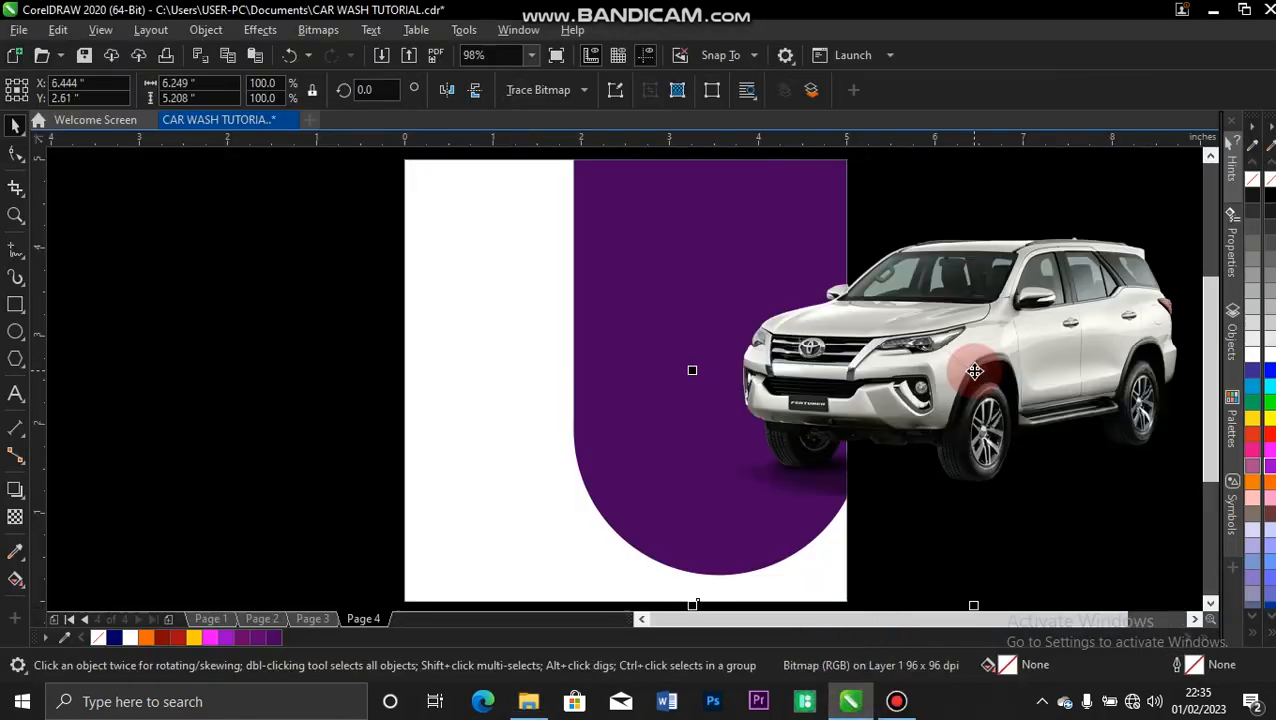
{"action": "left_click_drag", "start_coordinate": [1018, 323], "coordinate": [660, 376]}
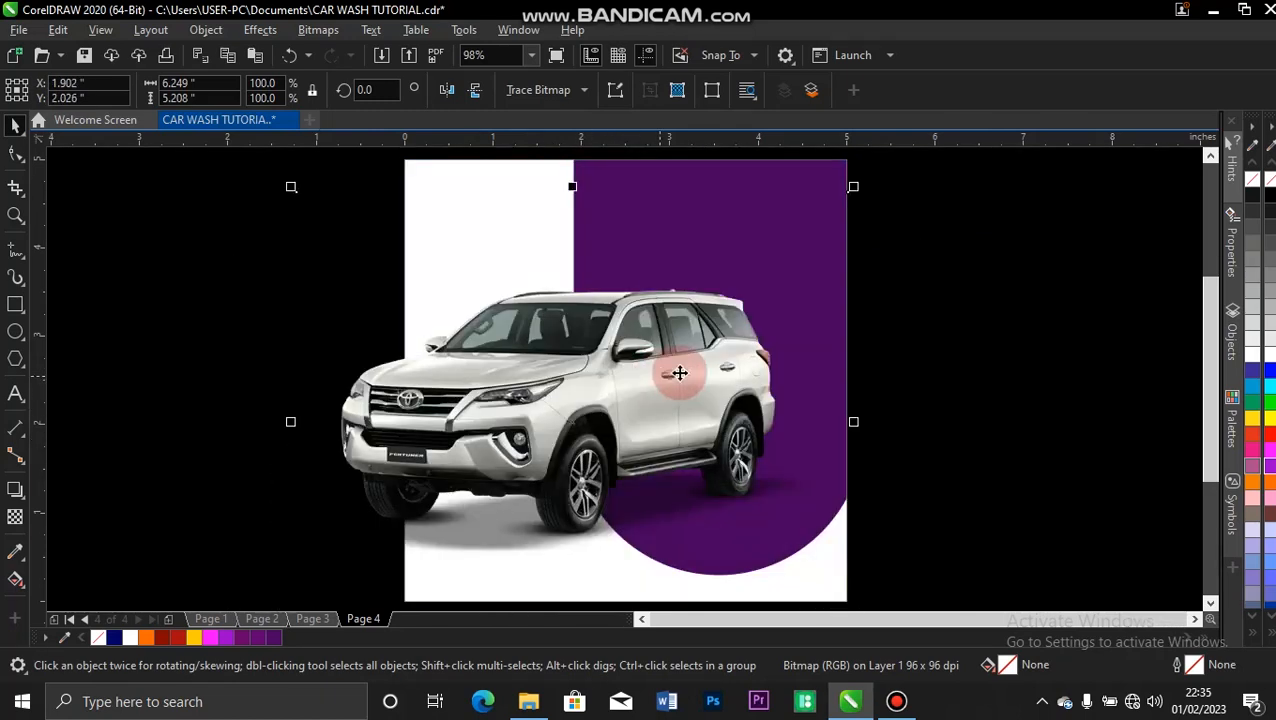
Shorten the PowerClipped purple shape from below to about 4.45 inches high.
{"action": "left_click", "coordinate": [805, 166]}
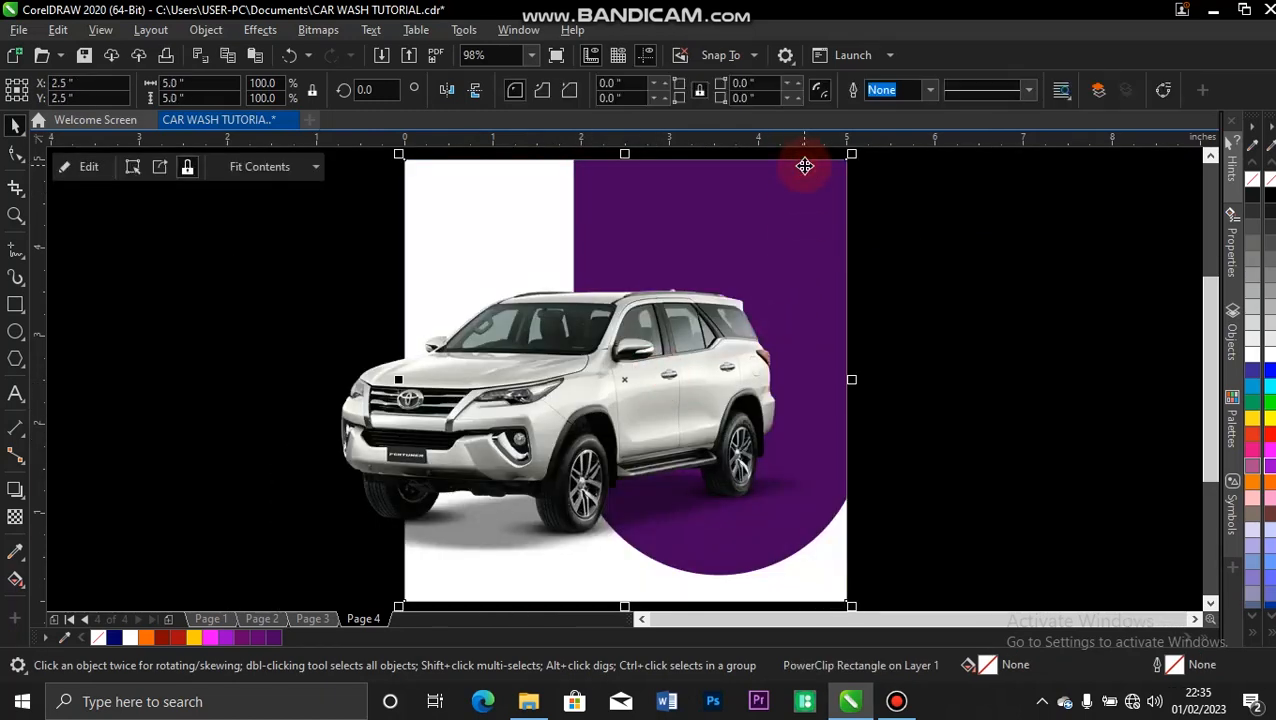
{"action": "left_click", "coordinate": [805, 166], "text": "ctrl"}
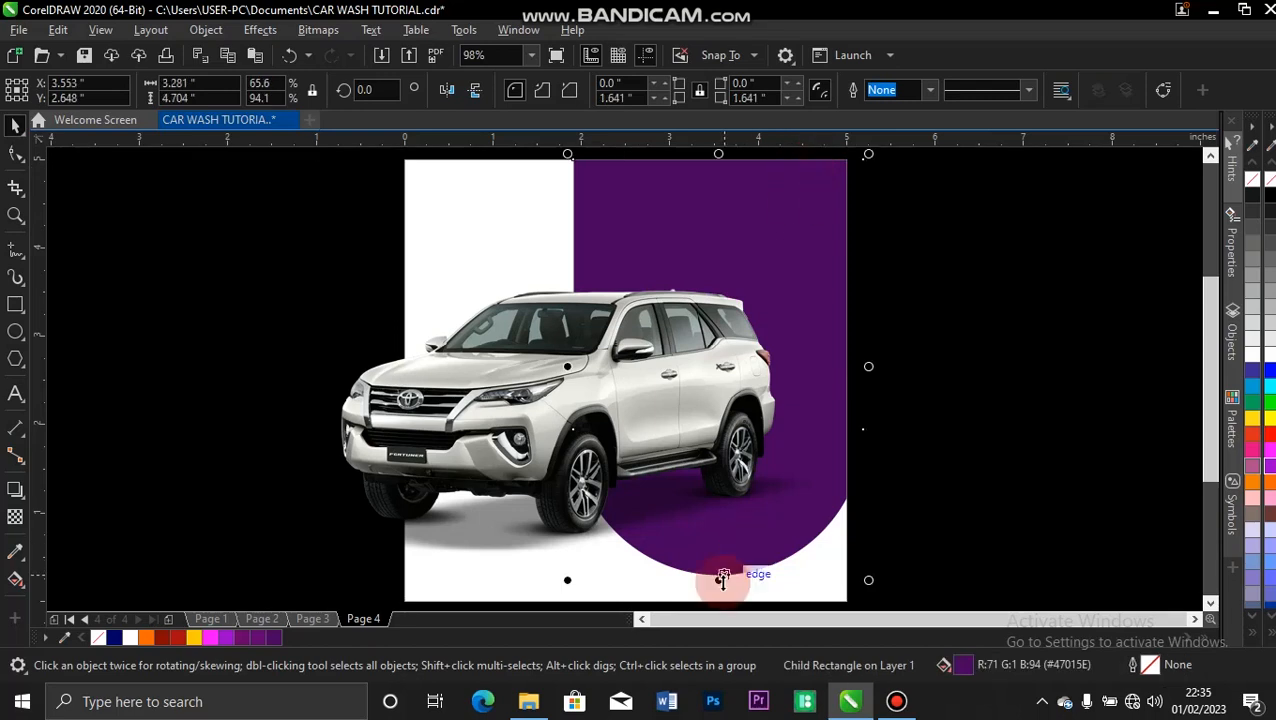
{"action": "left_click_drag", "start_coordinate": [718, 578], "coordinate": [721, 563]}
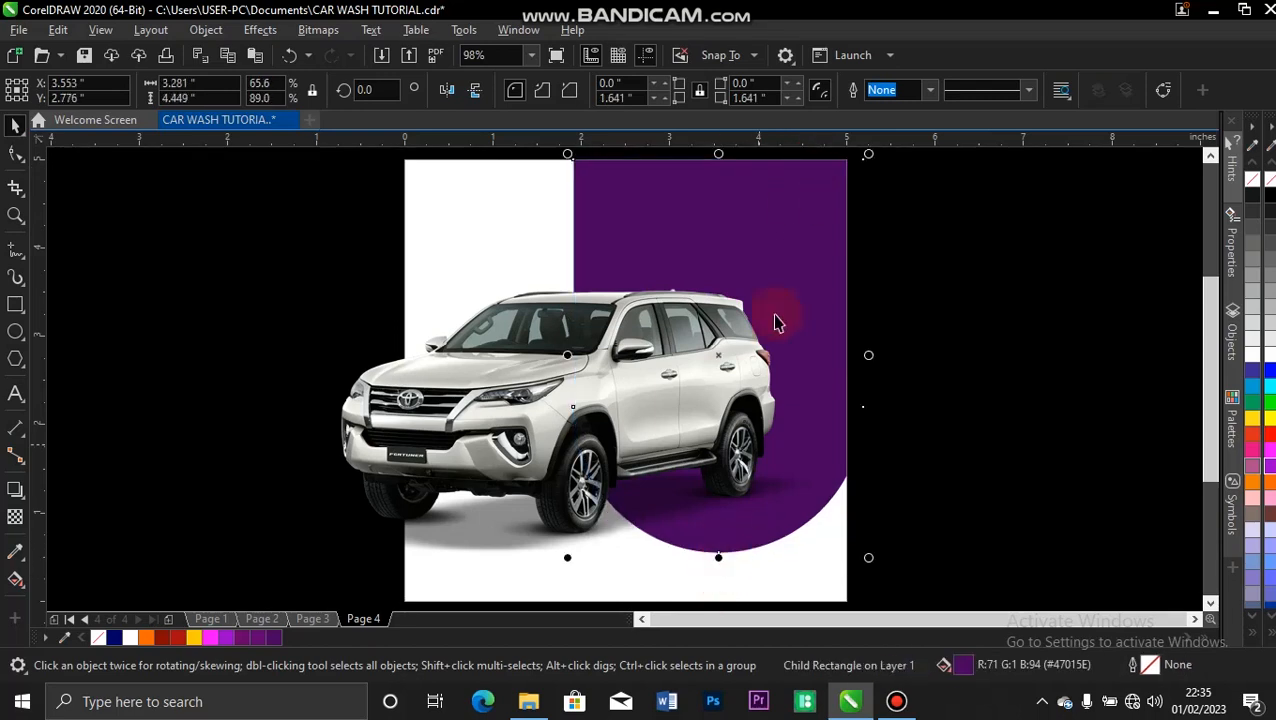
Scale the Toyota SUV image to about 5.63 x 4.69 inches and position it over the lower part of the page and purple shape.
{"action": "left_click", "coordinate": [667, 374]}
{"action": "left_click_drag", "start_coordinate": [645, 383], "coordinate": [704, 359]}
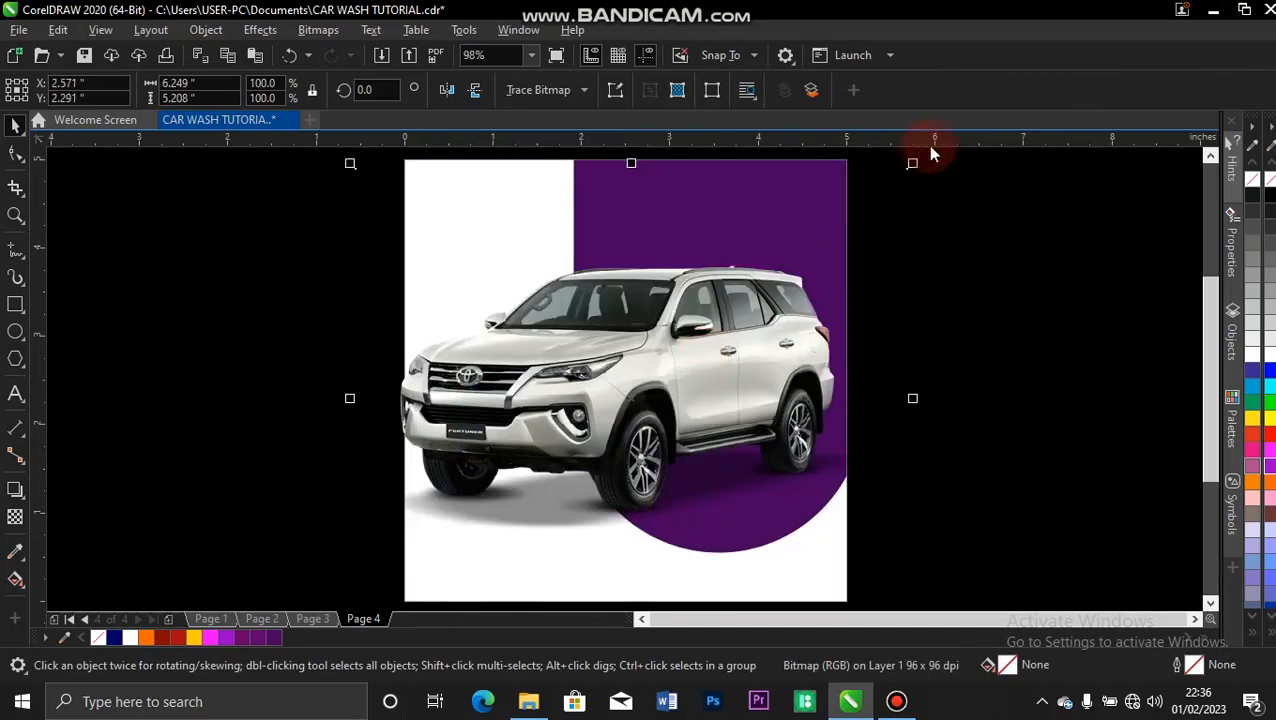
{"action": "left_click_drag", "start_coordinate": [915, 162], "coordinate": [894, 210]}
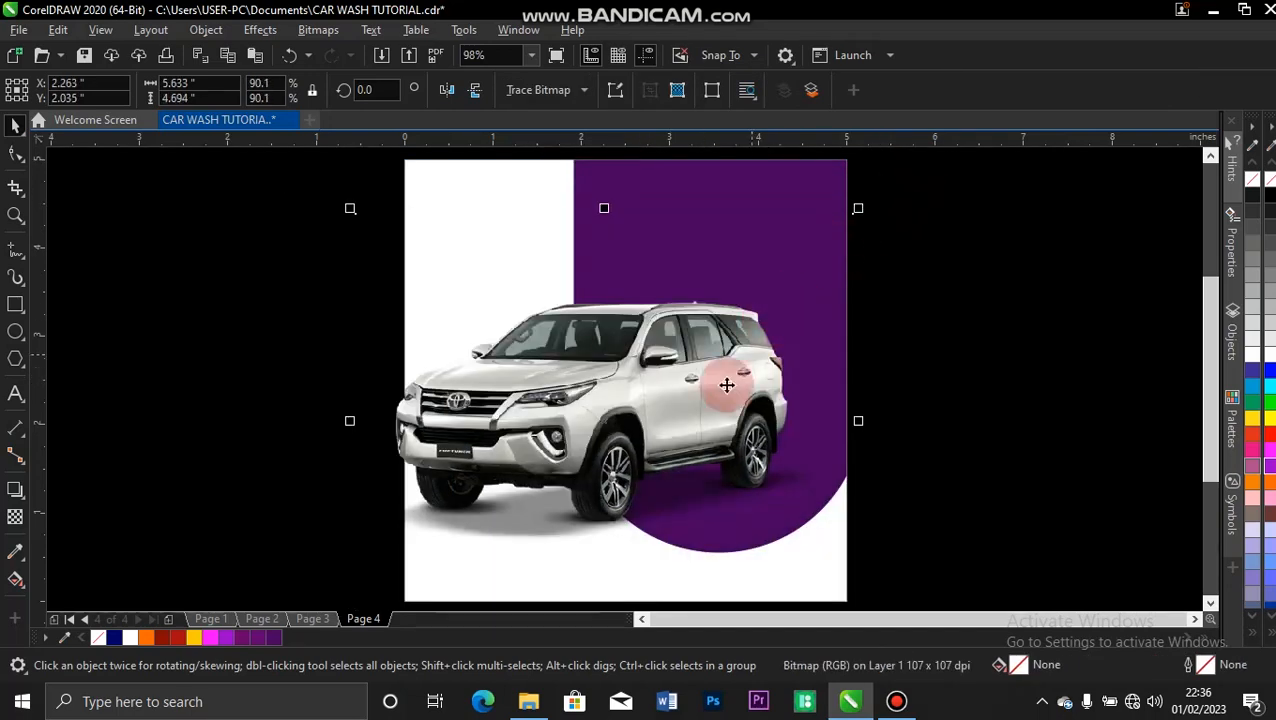
{"action": "left_click_drag", "start_coordinate": [705, 403], "coordinate": [735, 434]}
{"action": "left_click", "coordinate": [1024, 283]}
{"action": "left_click", "coordinate": [287, 580]}
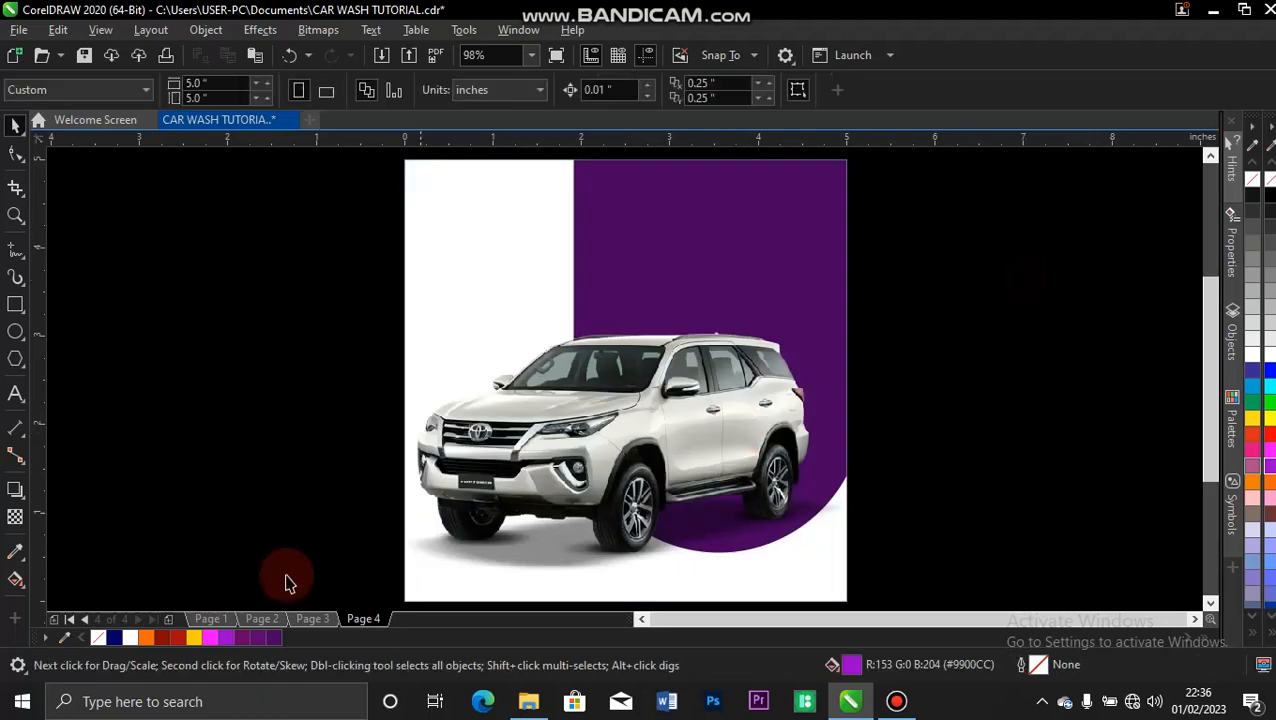
Bring the white draped-fabric background image from File Explorer into CorelDRAW and scale it down to about 6.49 x 4.33 inches.
{"action": "left_click", "coordinate": [528, 701]}
{"action": "left_click_drag", "start_coordinate": [294, 148], "coordinate": [947, 407]}
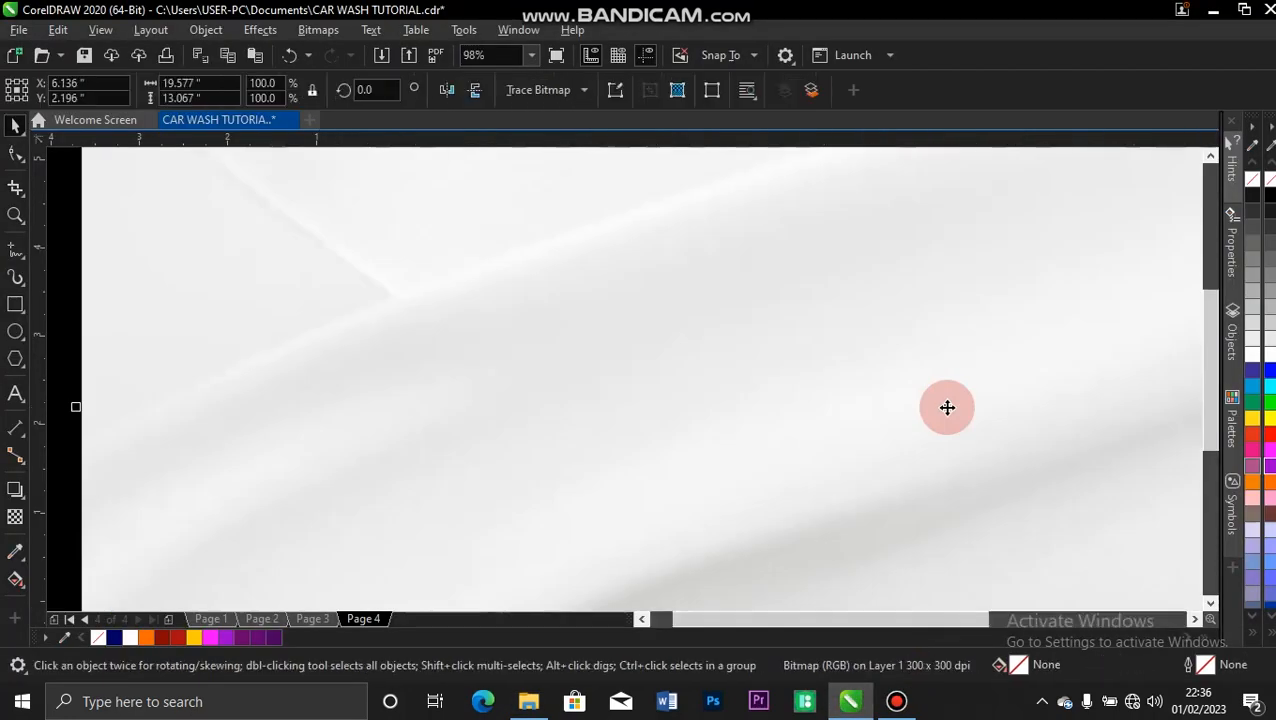
{"action": "scroll", "coordinate": [947, 407], "scroll_direction": "down", "scroll_amount": 1}
{"action": "left_click_drag", "start_coordinate": [578, 264], "coordinate": [527, 347]}
{"action": "left_click_drag", "start_coordinate": [449, 190], "coordinate": [689, 387]}
{"action": "left_click_drag", "start_coordinate": [886, 438], "coordinate": [871, 409]}
{"action": "scroll", "coordinate": [872, 410], "scroll_direction": "up", "scroll_amount": 1}
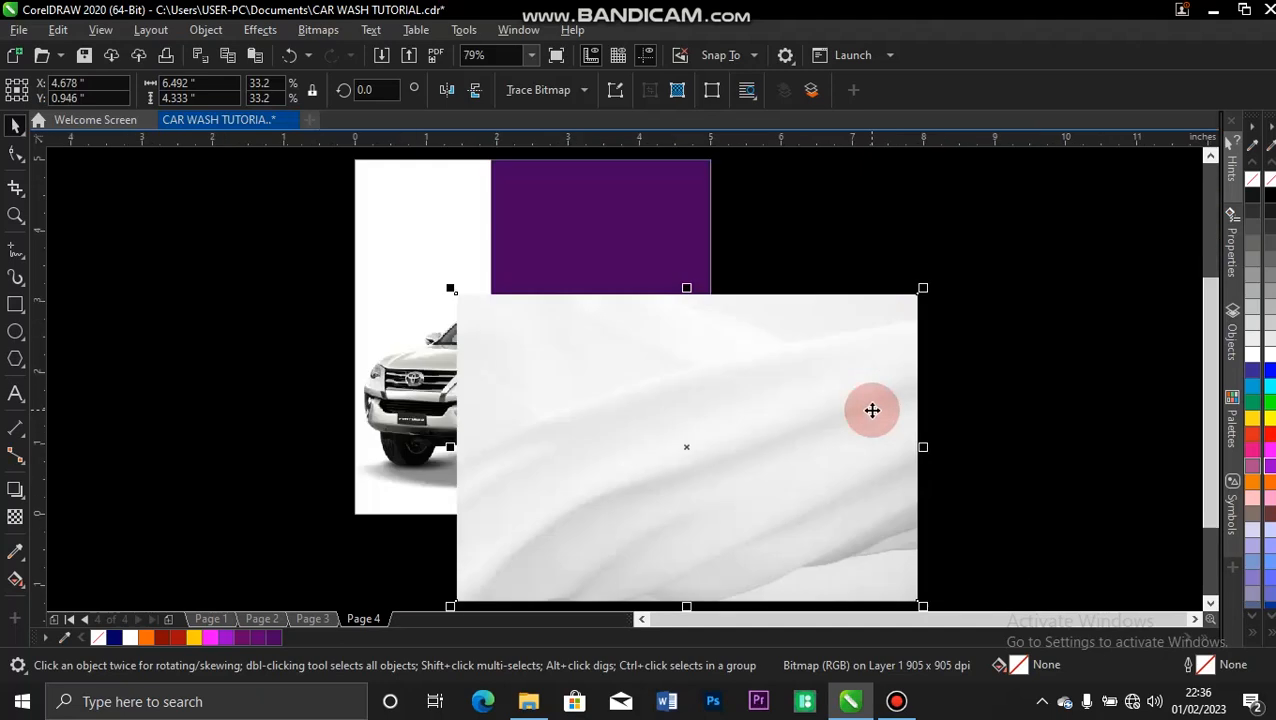
PowerClip the white fabric image inside the page-sized rectangle.
{"action": "right_click", "coordinate": [872, 410]}
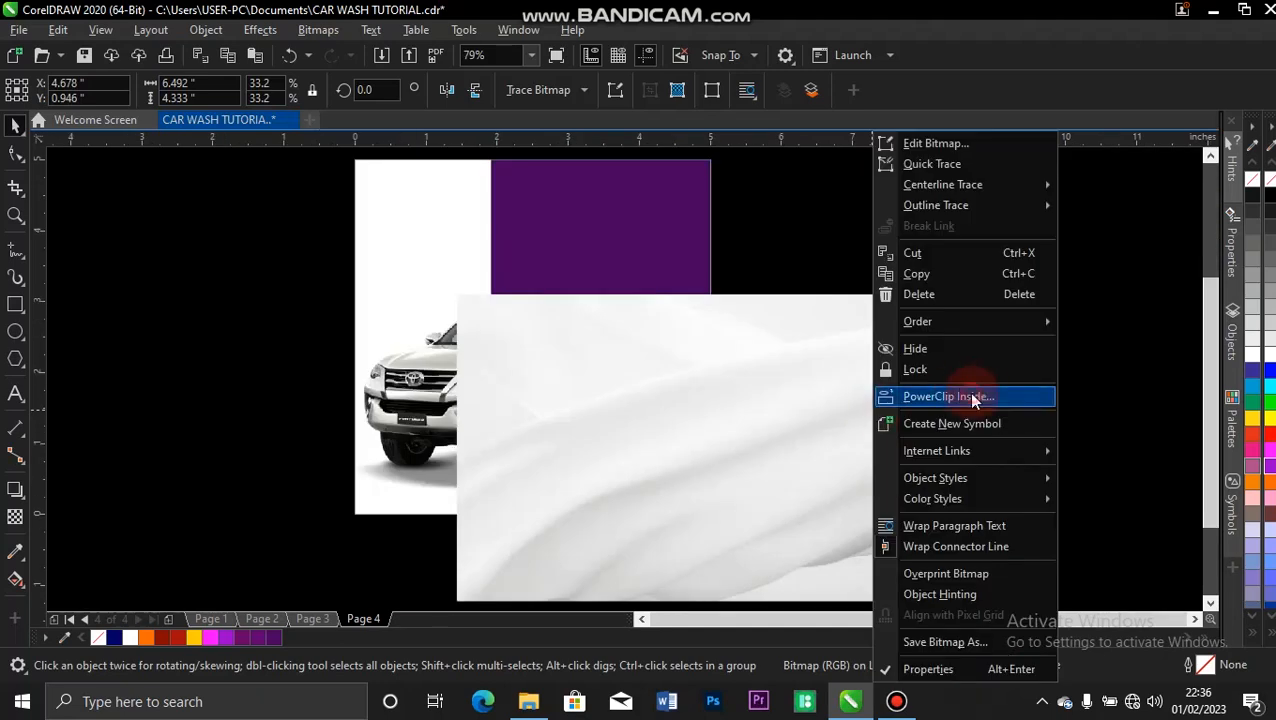
{"action": "left_click", "coordinate": [974, 397]}
{"action": "left_click", "coordinate": [434, 174]}
Within the PowerClip, enlarge the fabric image to about 8.47 x 5.66 inches to cover the page and send it behind the purple shape.
{"action": "left_click", "coordinate": [88, 168]}
{"action": "left_click_drag", "start_coordinate": [604, 384], "coordinate": [461, 238]}
{"action": "left_click_drag", "start_coordinate": [772, 457], "coordinate": [913, 550]}
{"action": "left_click_drag", "start_coordinate": [822, 447], "coordinate": [829, 457]}
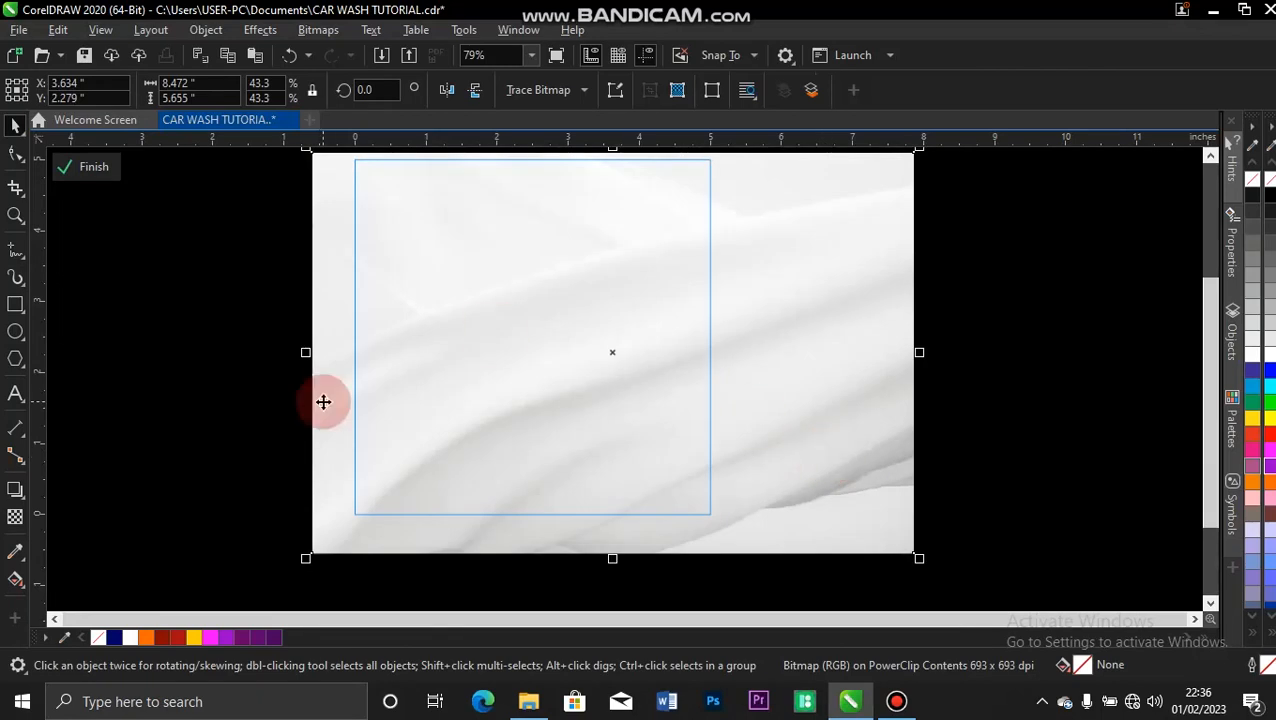
{"action": "key", "text": "shift+Page_Down"}
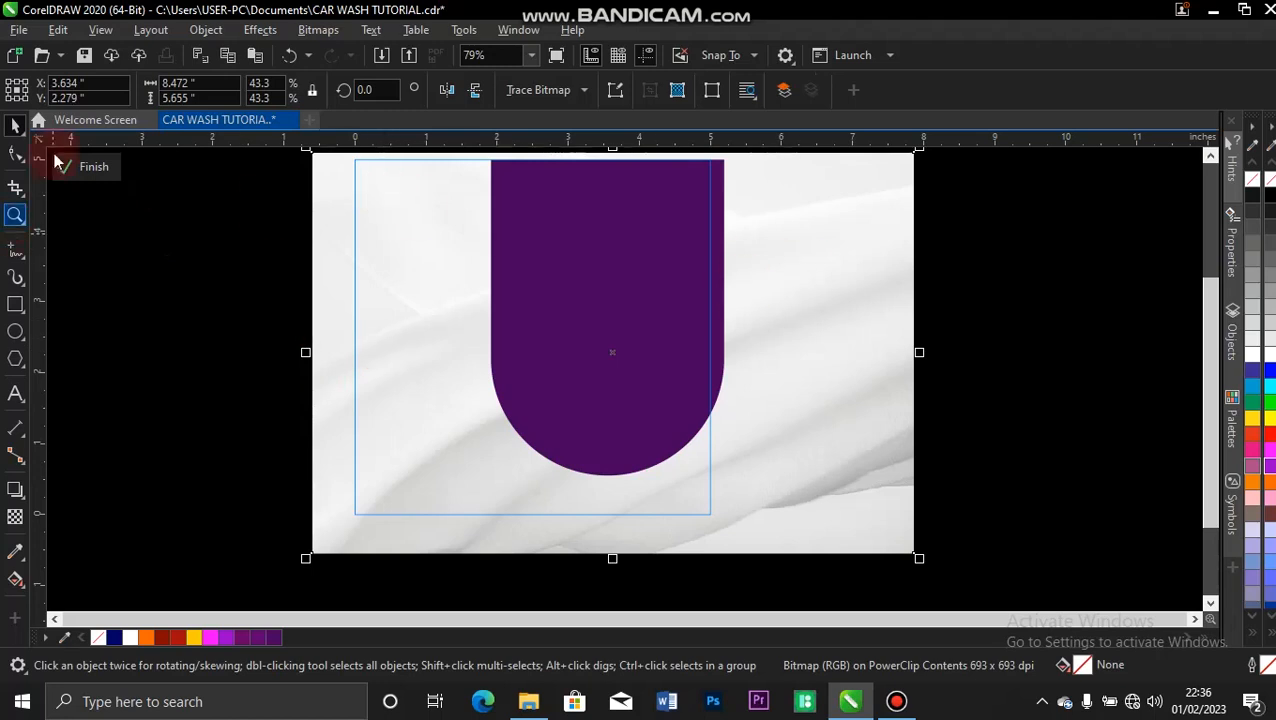
{"action": "left_click", "coordinate": [88, 170]}
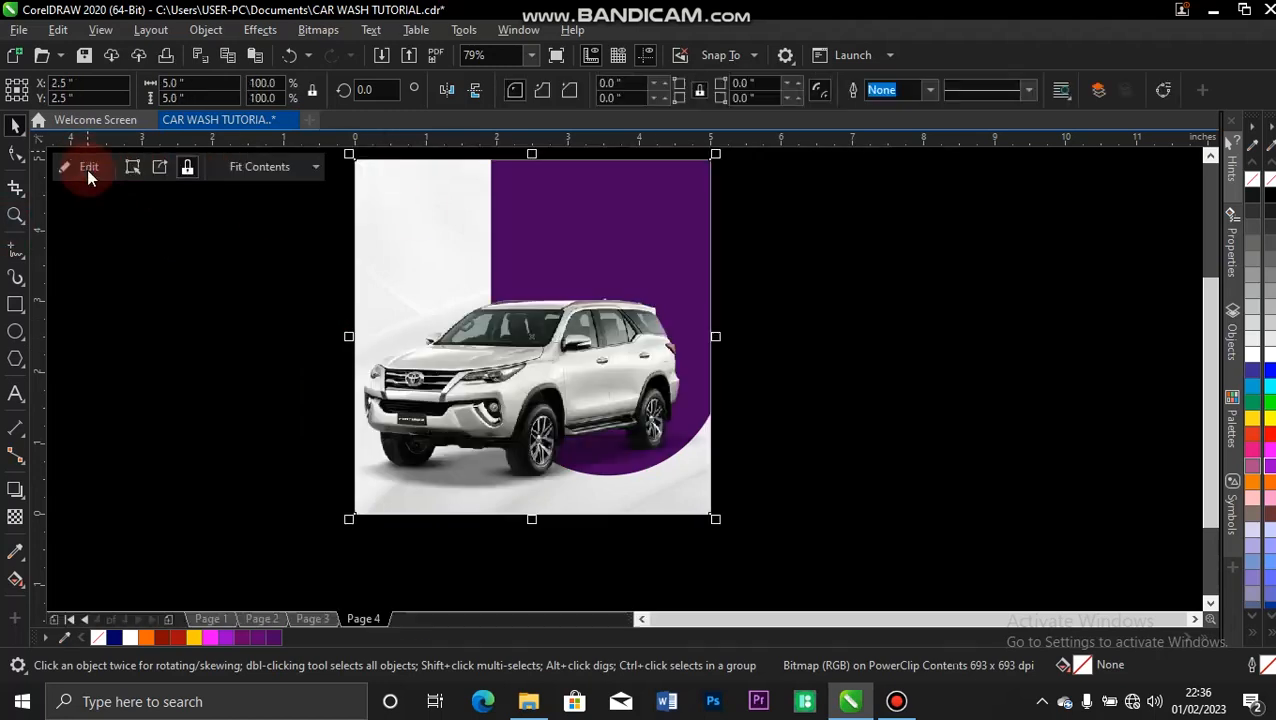
{"action": "left_click", "coordinate": [824, 197]}
{"action": "key", "text": "z"}
{"action": "left_click_drag", "start_coordinate": [802, 371], "coordinate": [536, 542]}
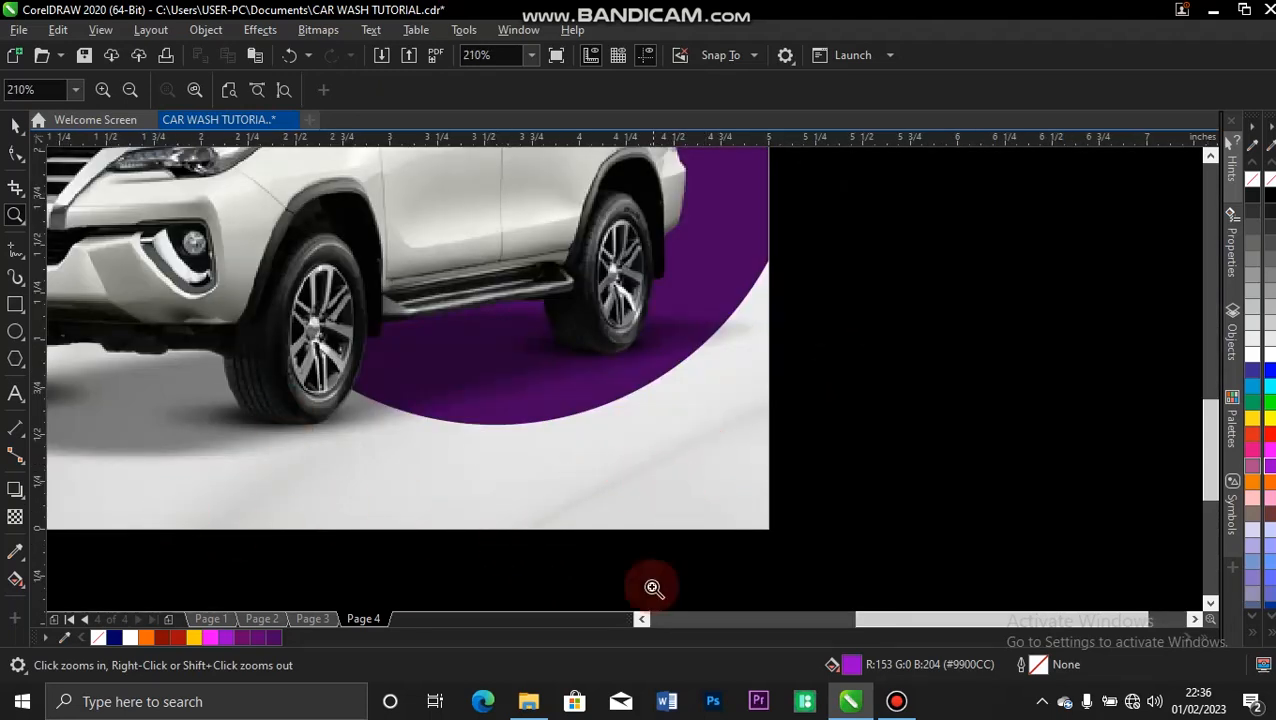
{"action": "key", "text": "space"}
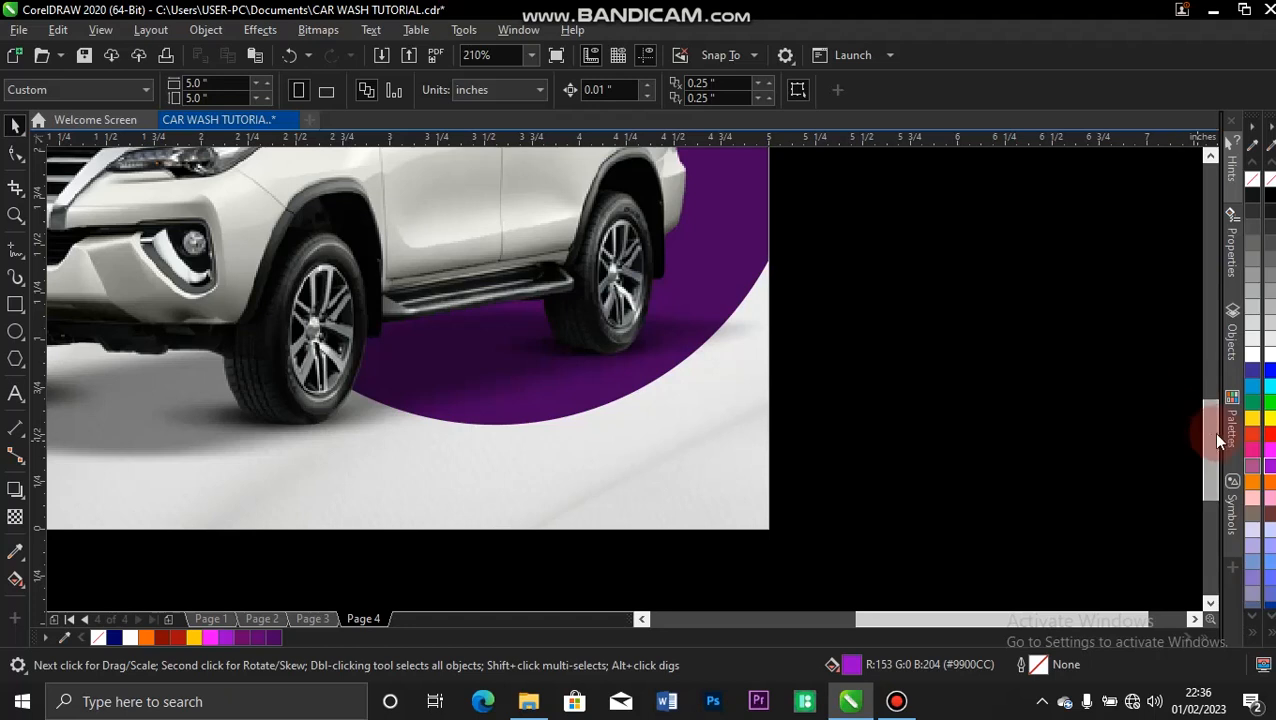
{"action": "left_click_drag", "start_coordinate": [1214, 430], "coordinate": [1207, 350]}
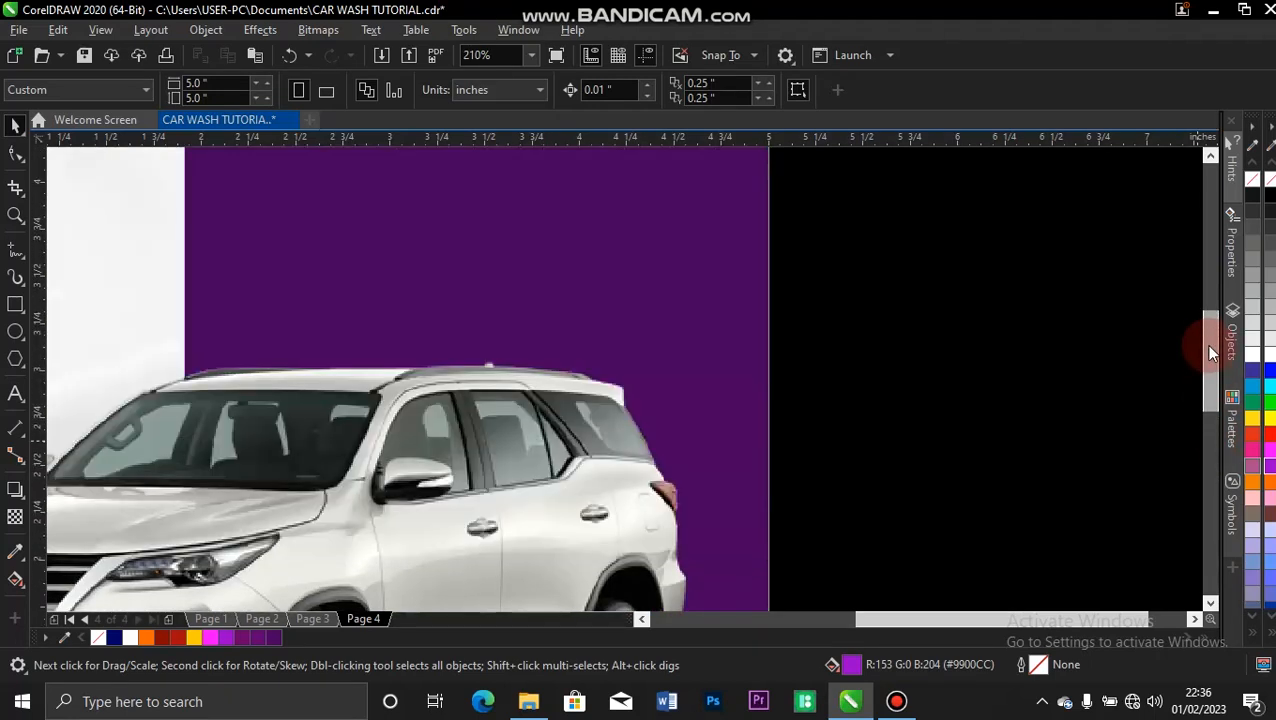
{"action": "left_click_drag", "start_coordinate": [890, 619], "coordinate": [733, 633]}
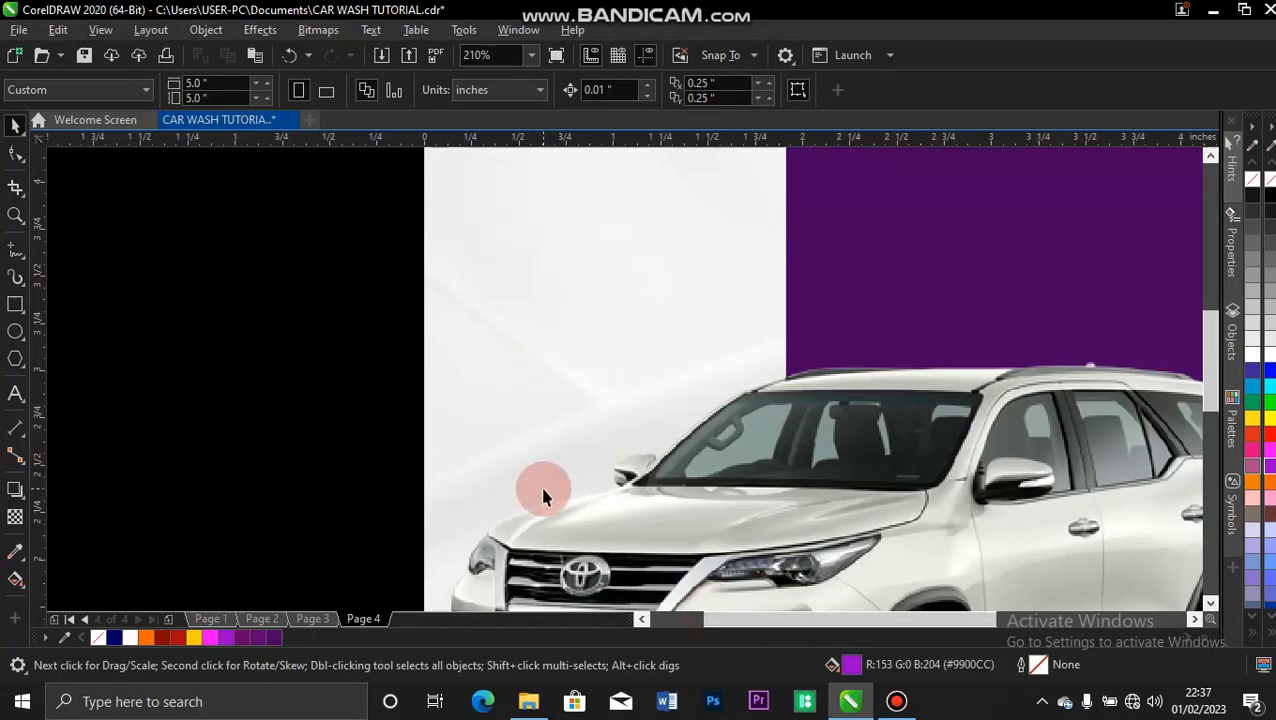
{"action": "key", "text": "shift+F4"}
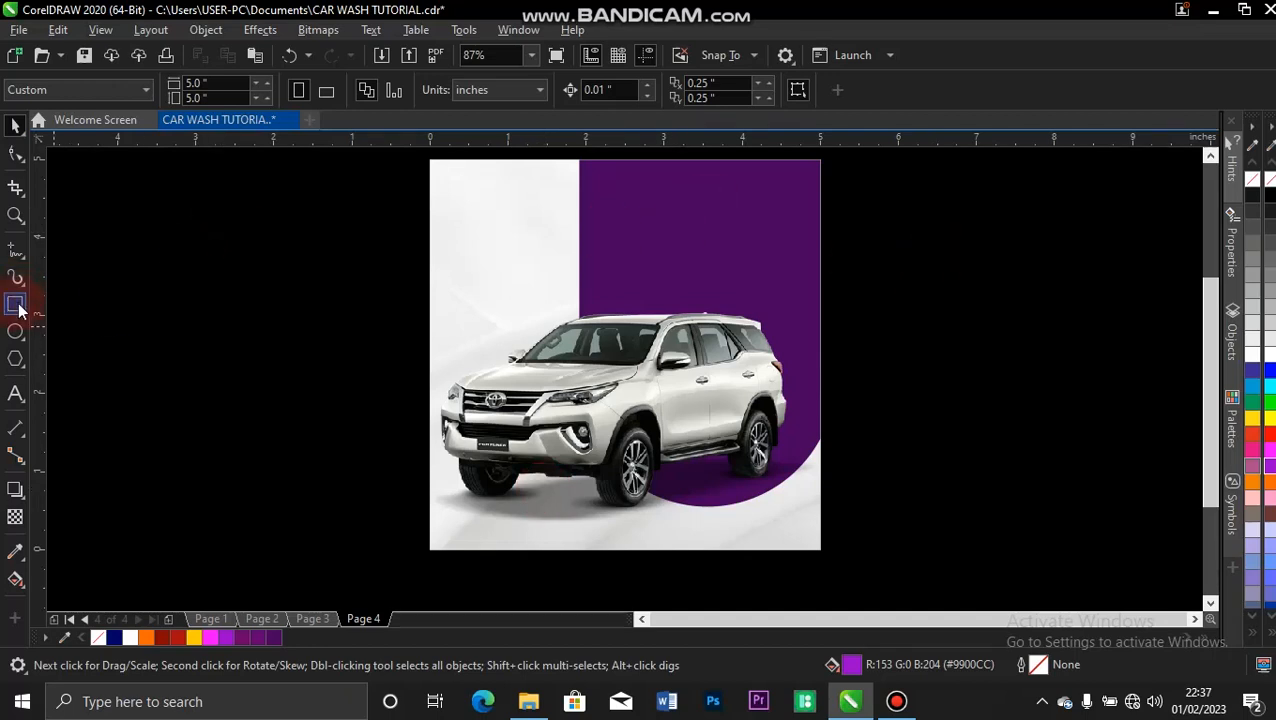
Add the white text "KEEP RIDING" on two lines in the purple area above the car.
{"action": "left_click", "coordinate": [15, 393]}
{"action": "left_click", "coordinate": [616, 196]}
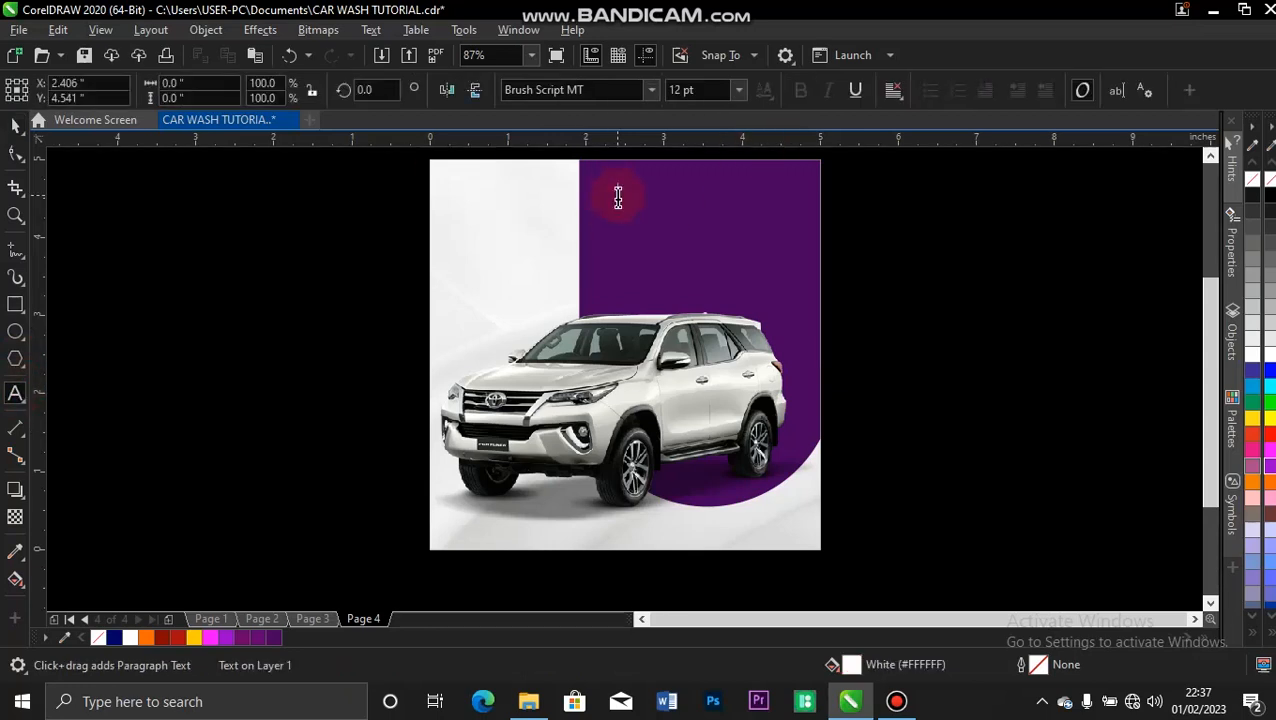
{"action": "type", "text": "BES"}
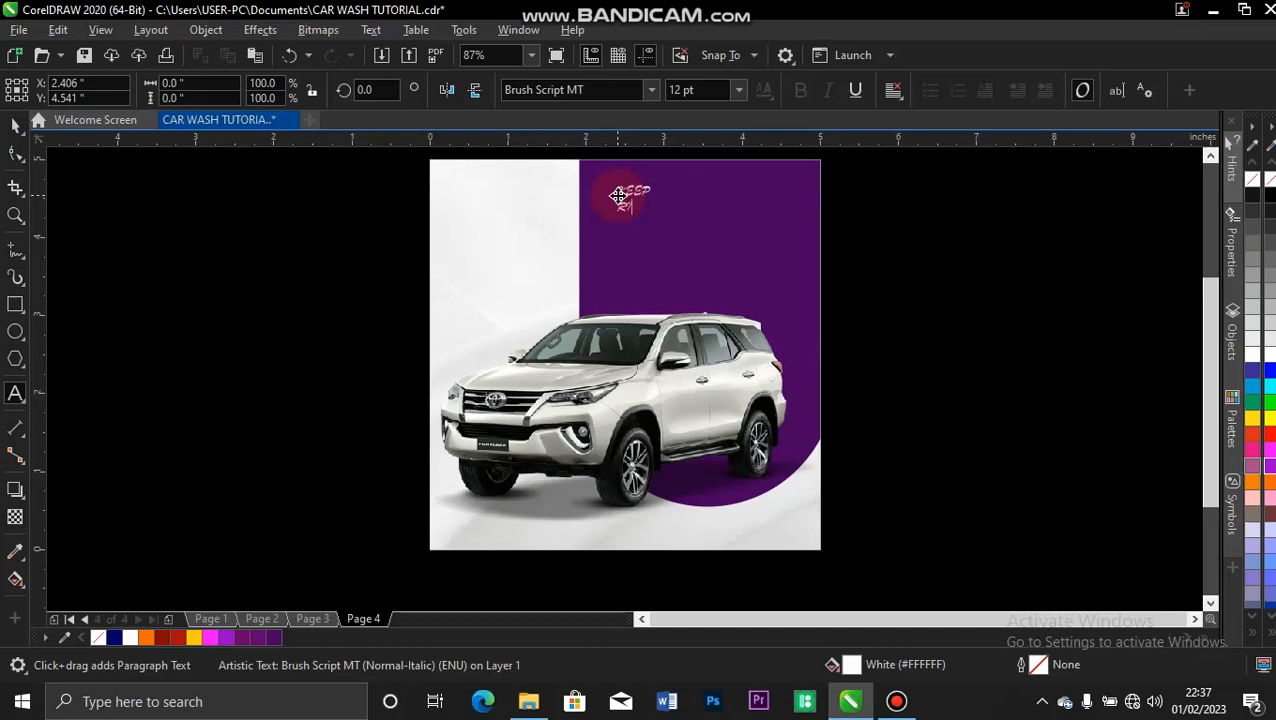
{"action": "left_click", "coordinate": [22, 121]}
{"action": "left_click", "coordinate": [15, 124]}
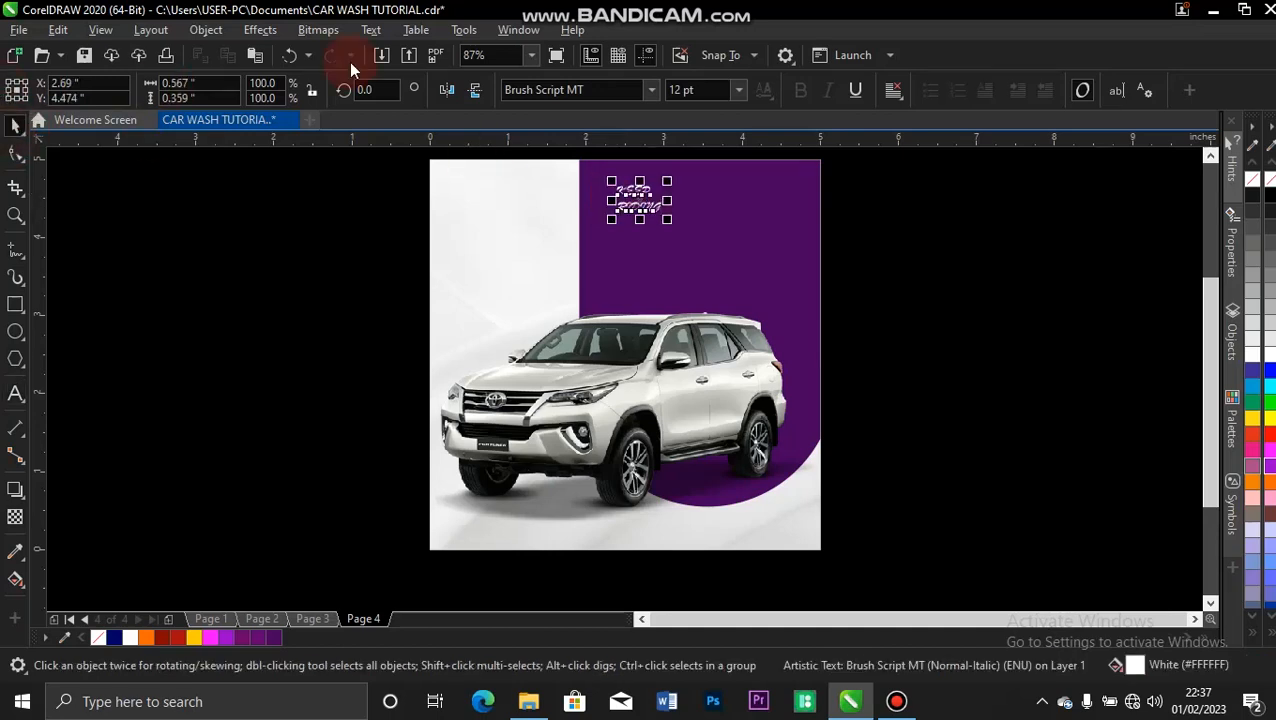
Set the "KEEP RIDING" text in Niagara Solid and enlarge it to about 64.5 pt.
{"action": "left_click_drag", "start_coordinate": [668, 218], "coordinate": [726, 256]}
{"action": "left_click", "coordinate": [651, 90]}
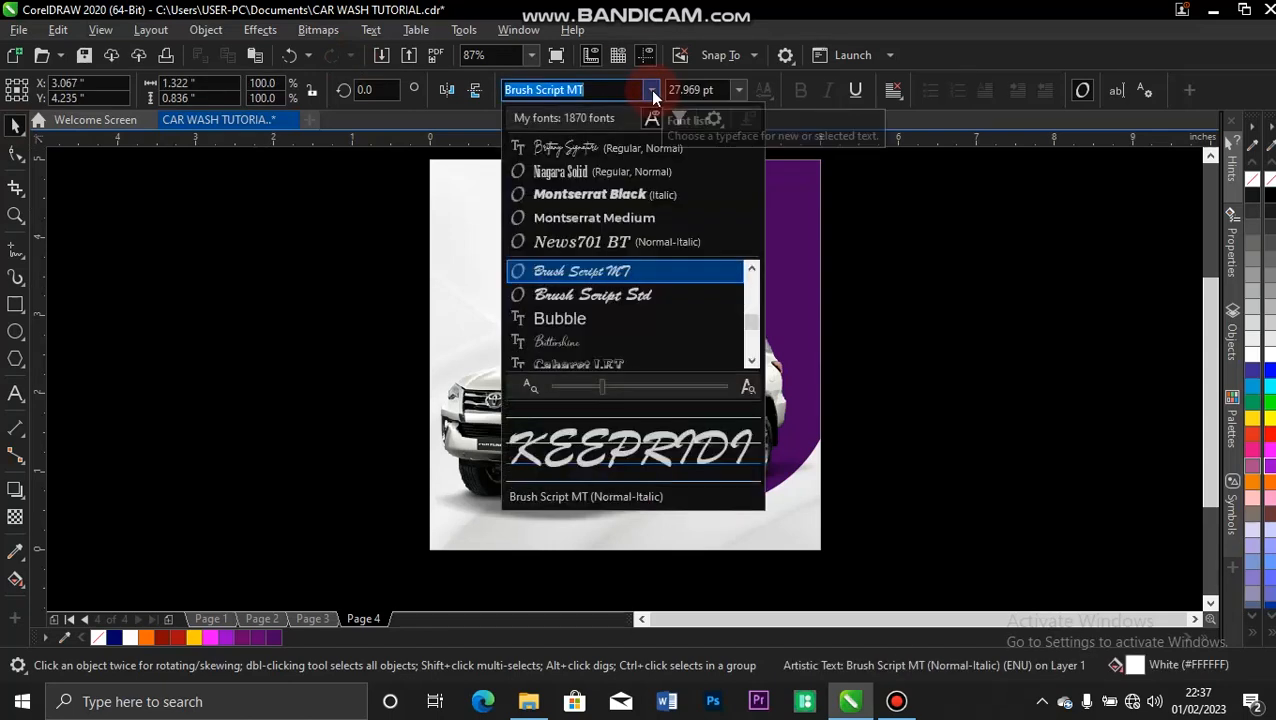
{"action": "left_click", "coordinate": [594, 174]}
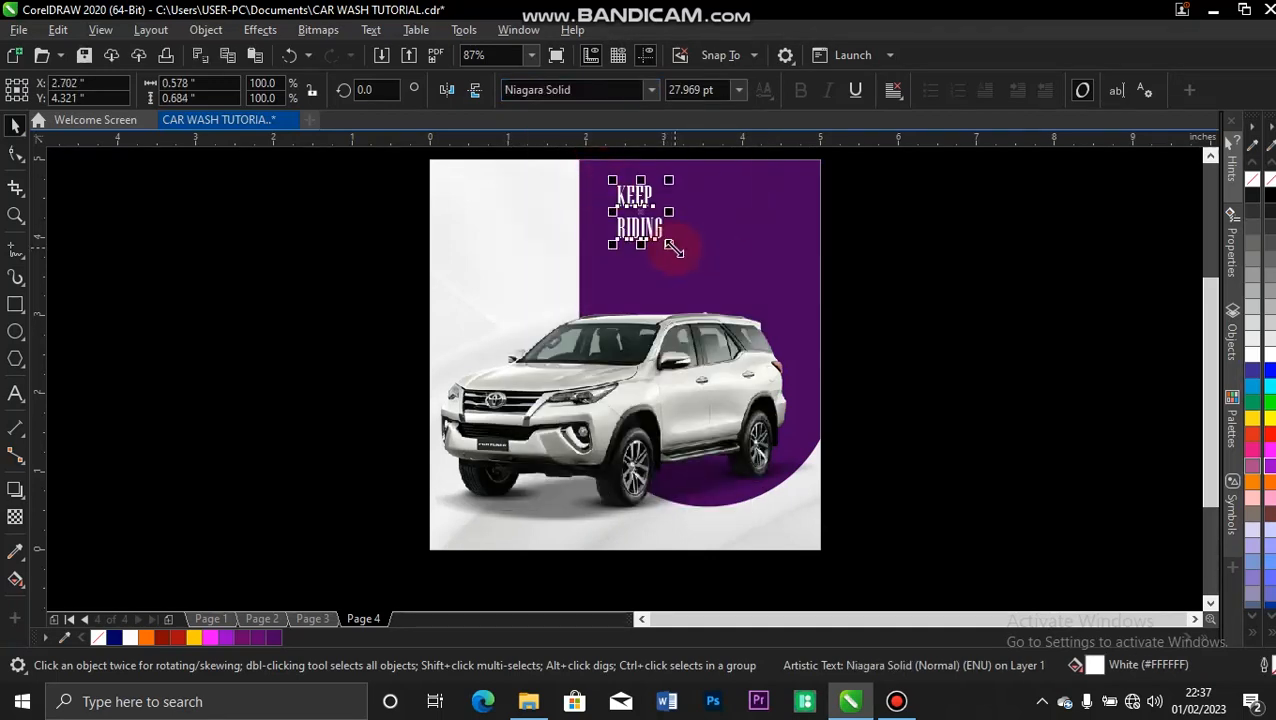
{"action": "left_click_drag", "start_coordinate": [669, 248], "coordinate": [772, 325]}
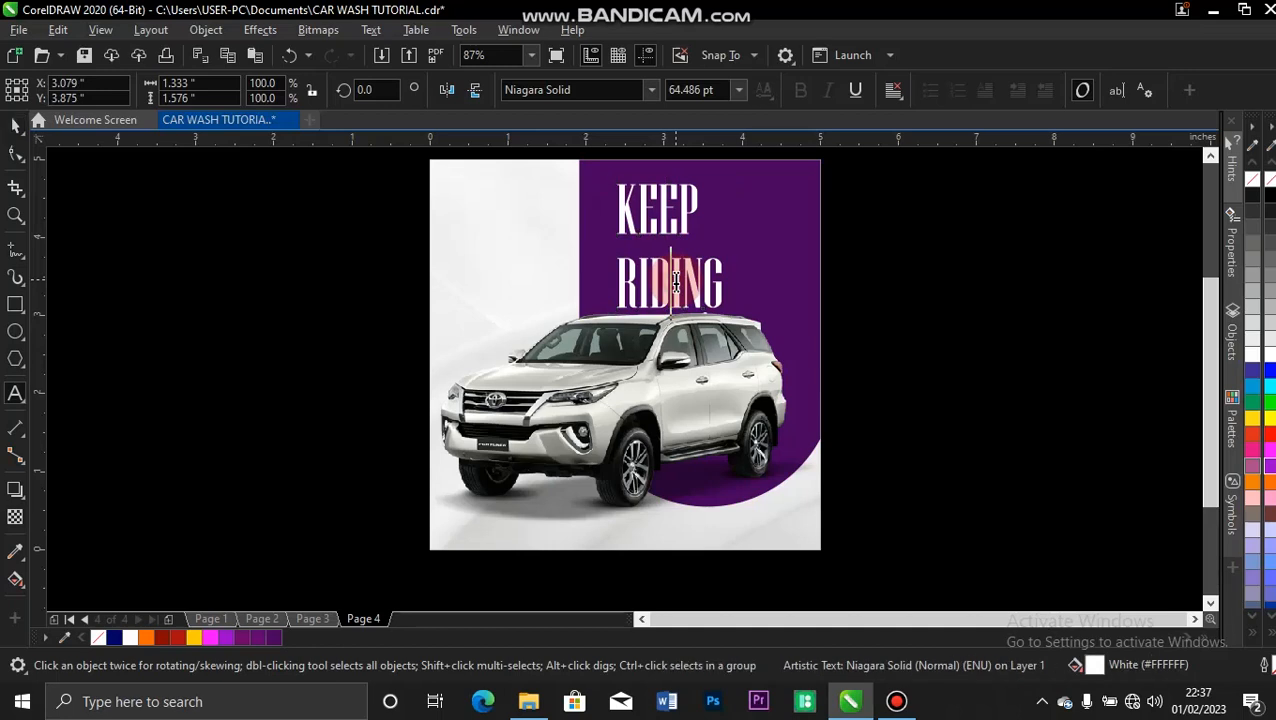
Change the case of the whole "KEEP RIDING" text to Title Case.
{"action": "double_click", "coordinate": [676, 281]}
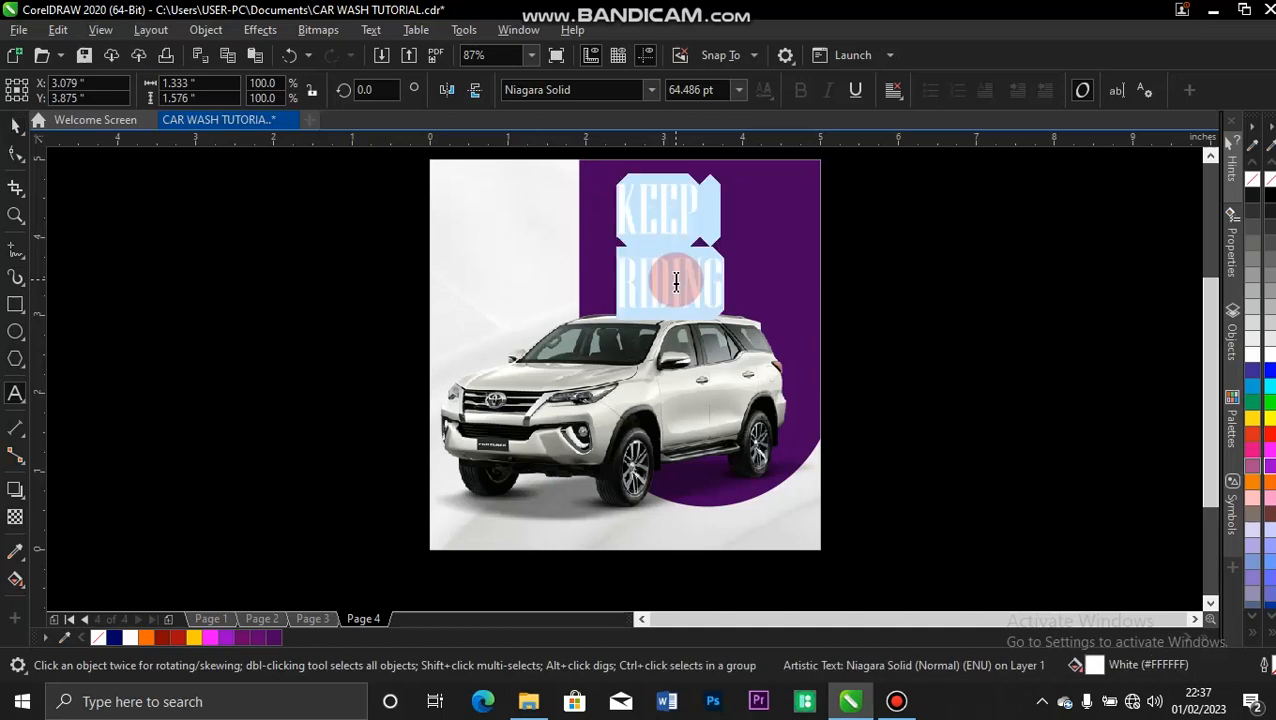
{"action": "key", "text": "shift+F3"}
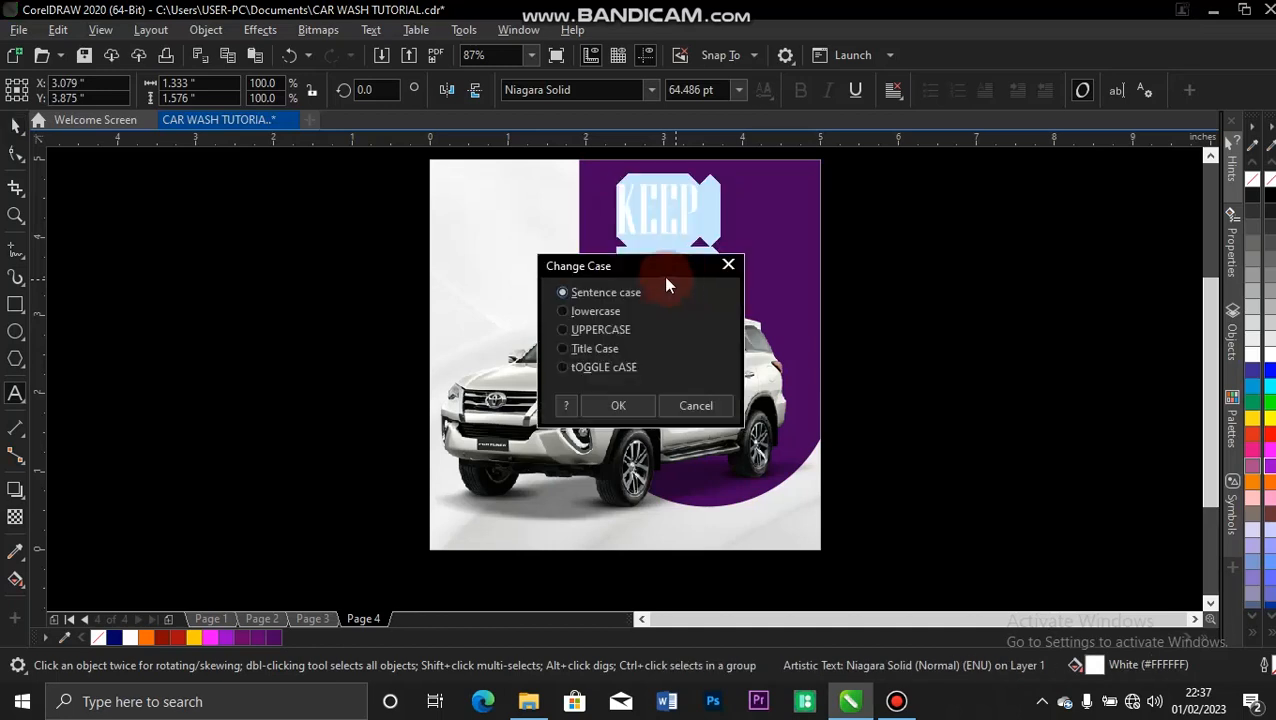
{"action": "left_click", "coordinate": [564, 349]}
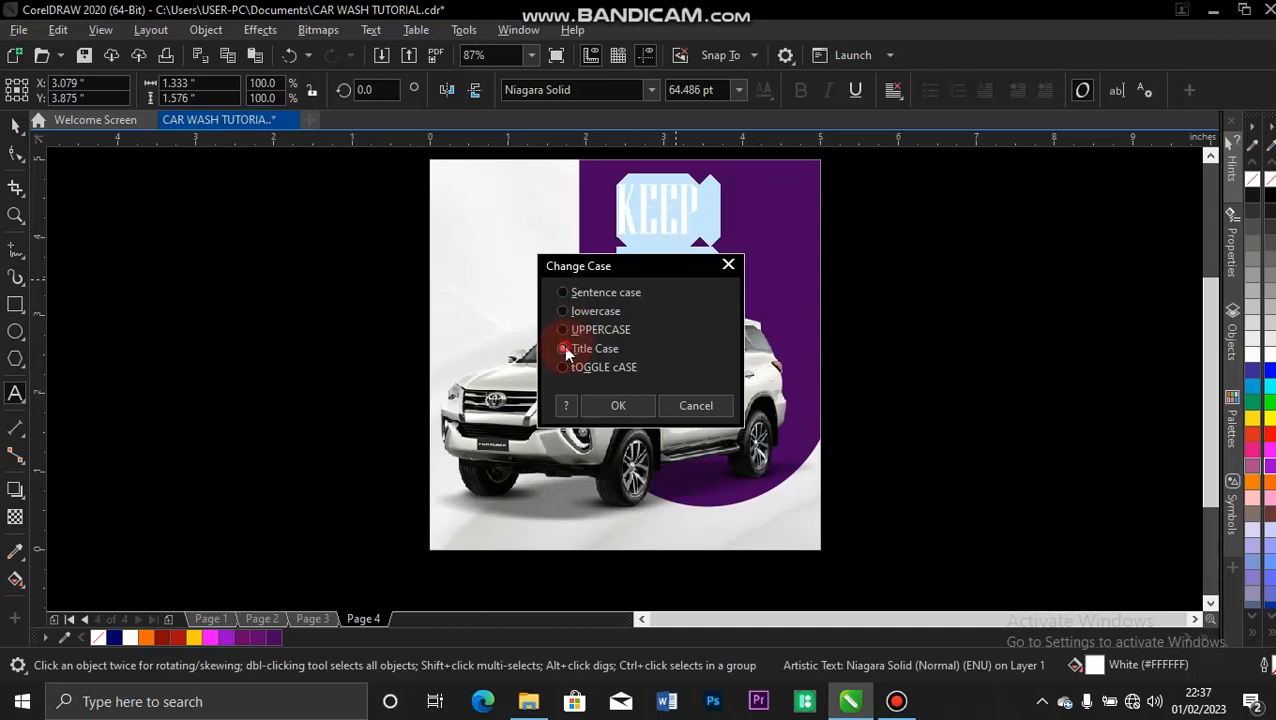
{"action": "left_click", "coordinate": [612, 405]}
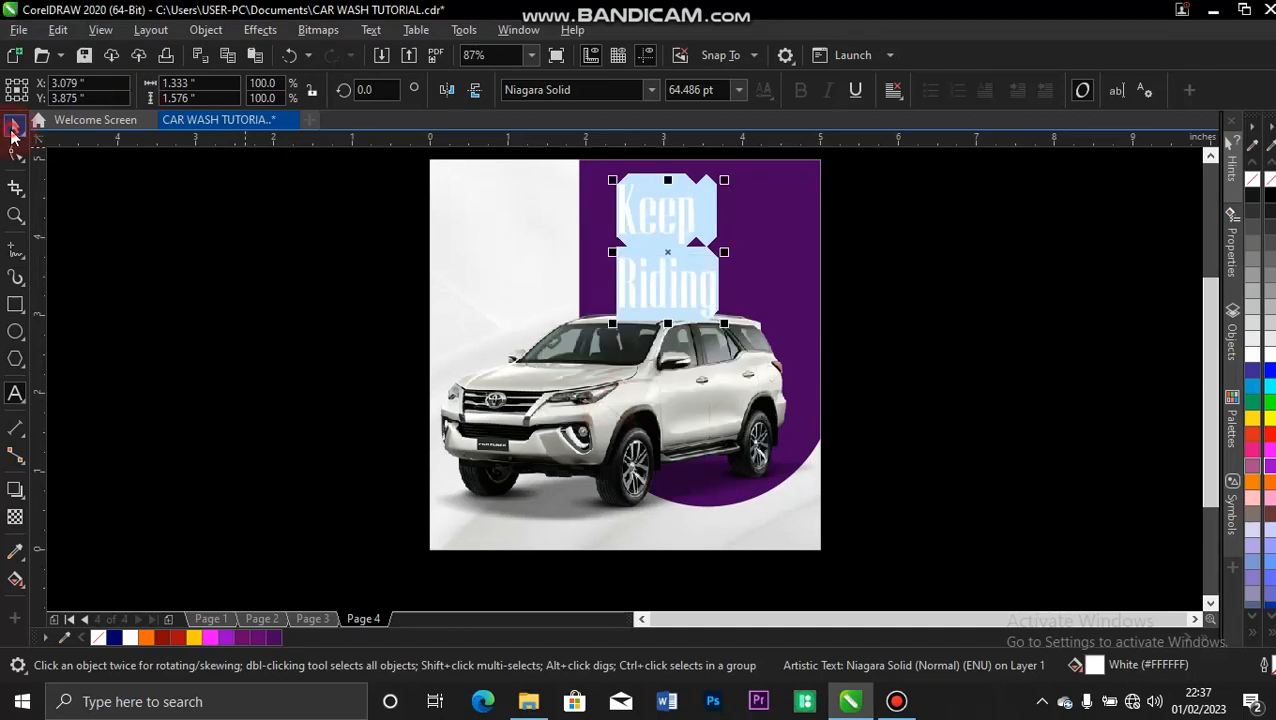
{"action": "left_click", "coordinate": [13, 128]}
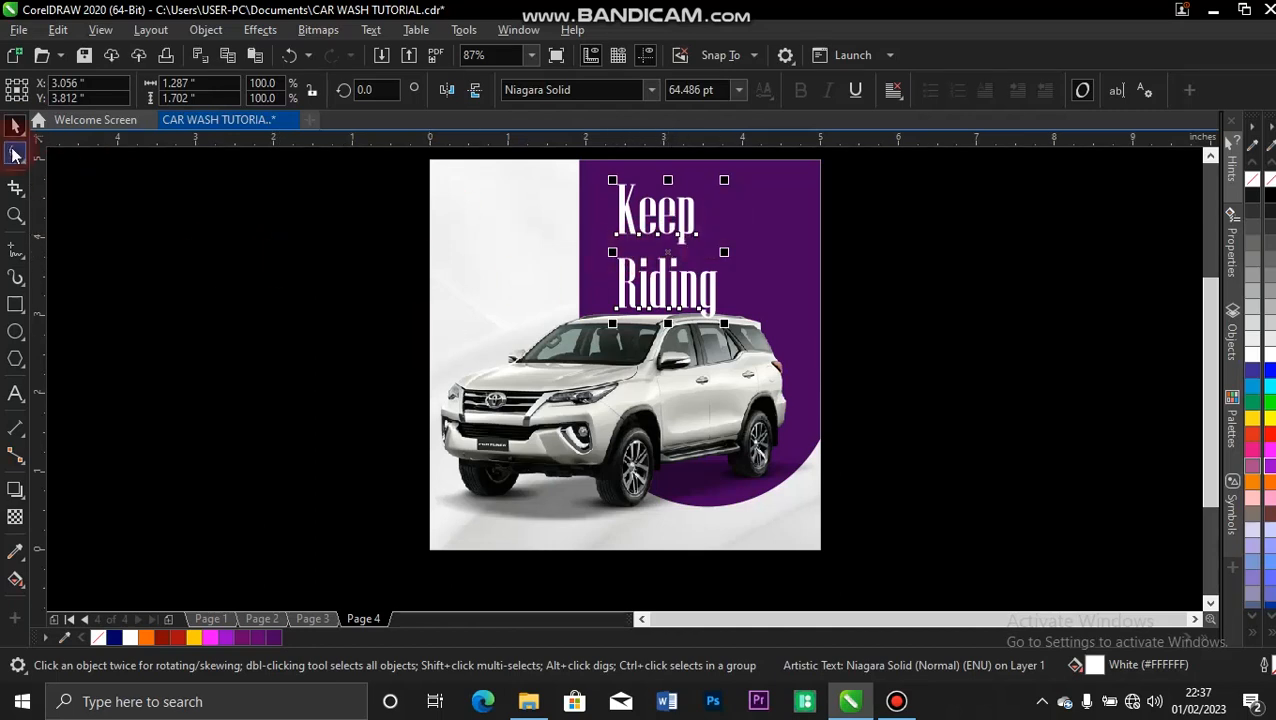
Tighten the line spacing between "Keep" and "Riding" to a text height of about 1.5 inches.
{"action": "left_click", "coordinate": [13, 155]}
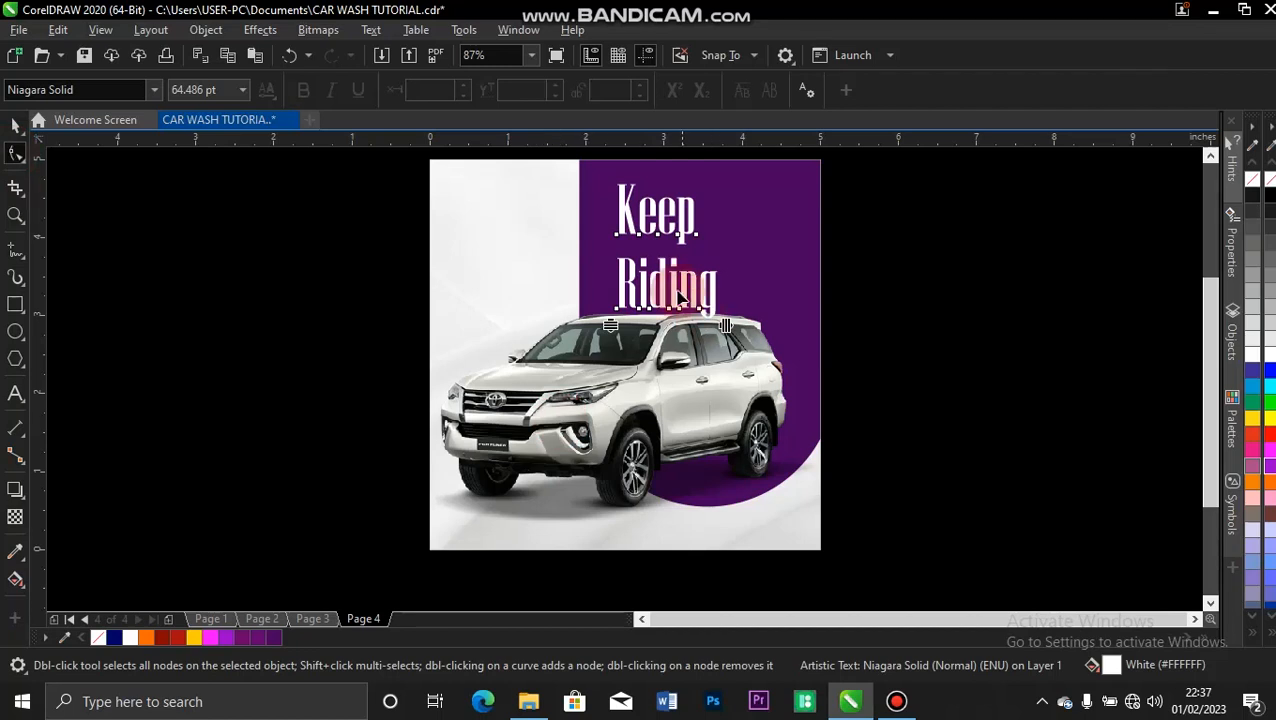
{"action": "left_click_drag", "start_coordinate": [612, 325], "coordinate": [612, 291]}
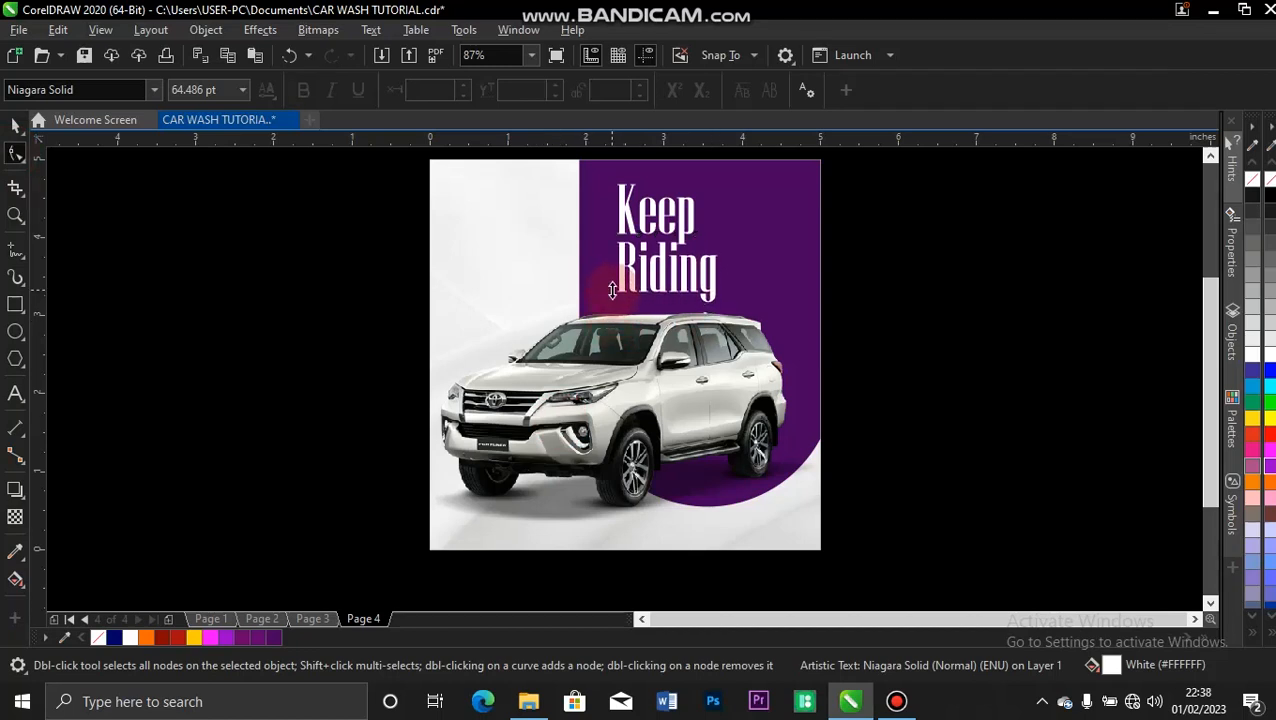
{"action": "left_click", "coordinate": [15, 124]}
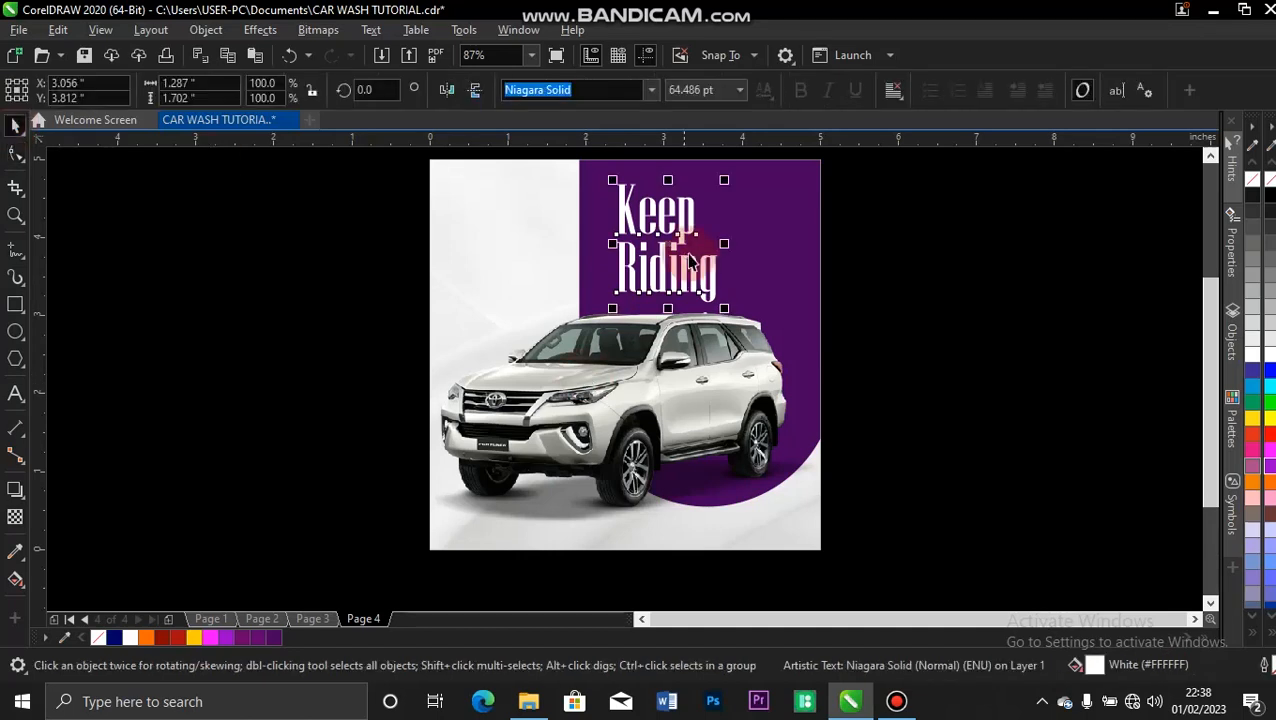
Widen the gap between headline and car by moving the car image slightly down and the "Keep Riding" text slightly up.
{"action": "left_click", "coordinate": [684, 420]}
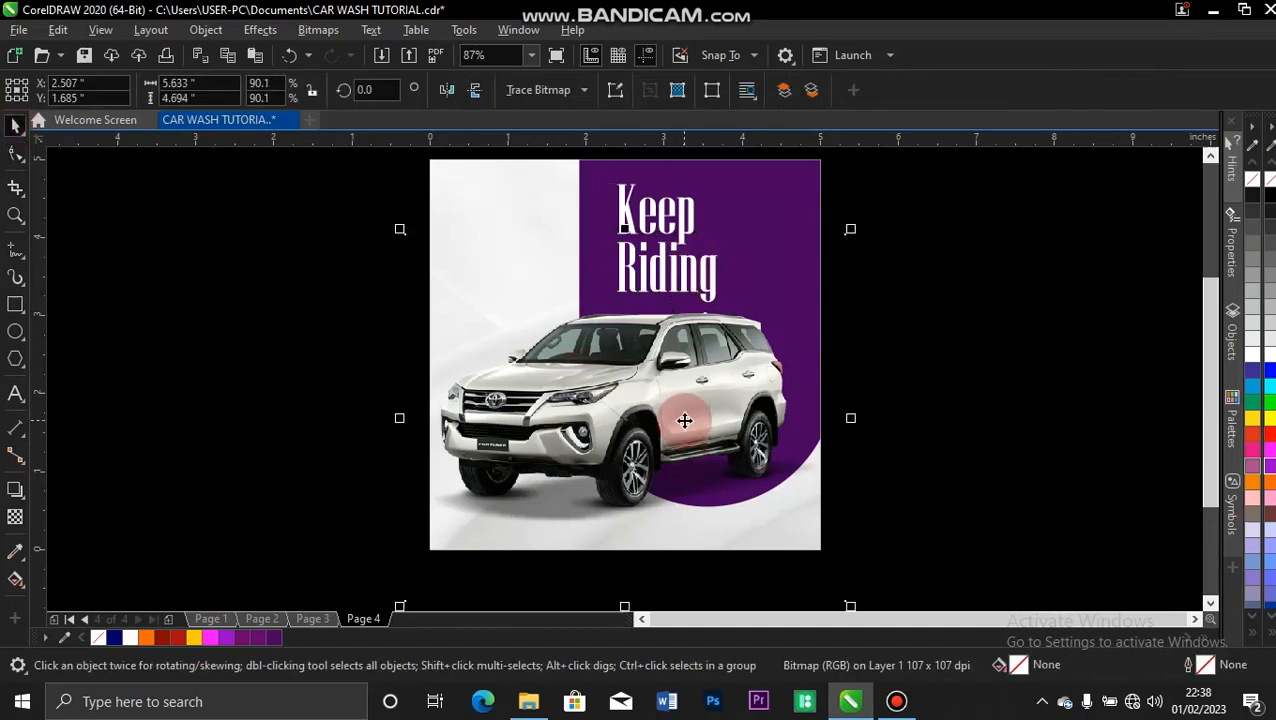
{"action": "left_click_drag", "start_coordinate": [684, 420], "coordinate": [683, 427]}
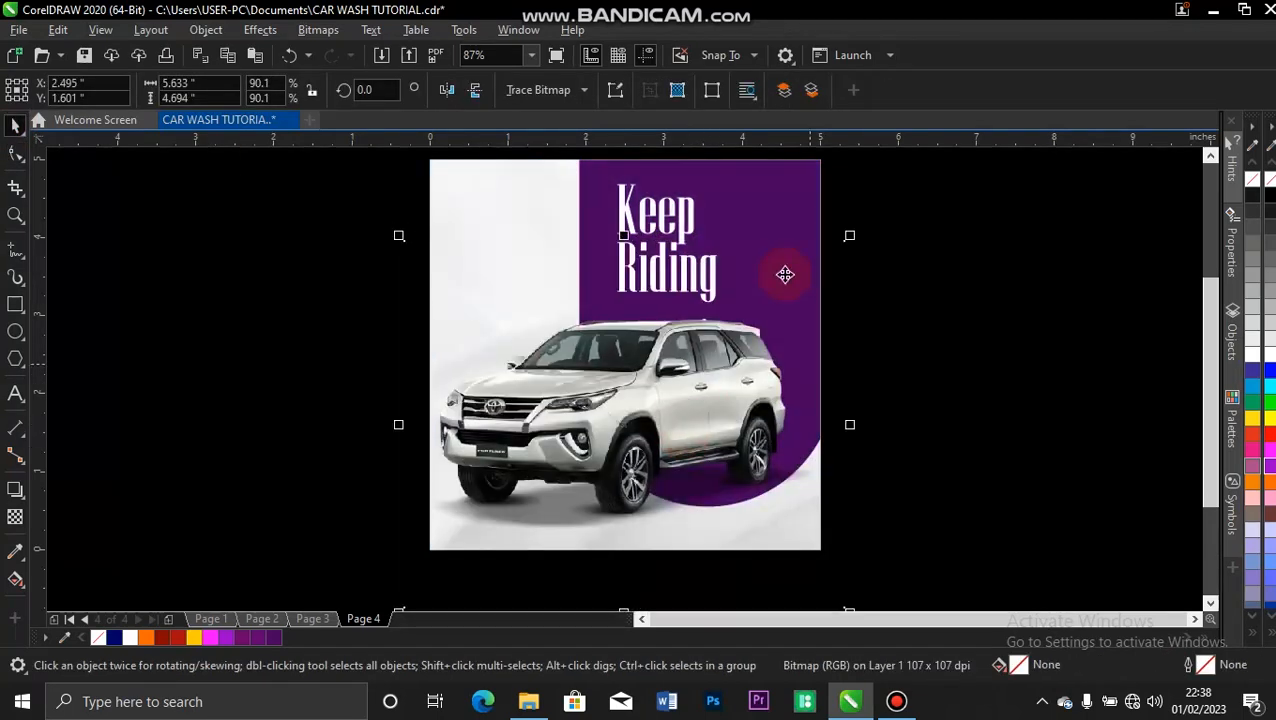
{"action": "left_click", "coordinate": [680, 242]}
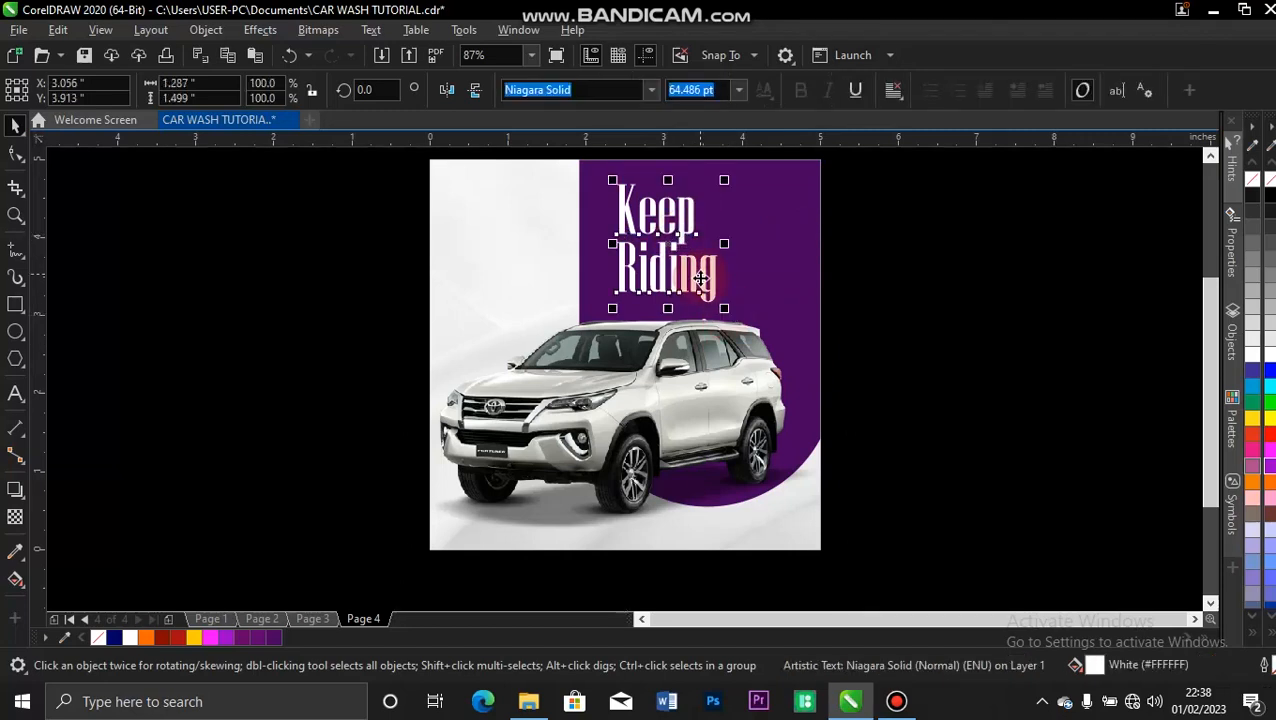
{"action": "left_click_drag", "start_coordinate": [699, 282], "coordinate": [697, 268]}
{"action": "left_click", "coordinate": [385, 207]}
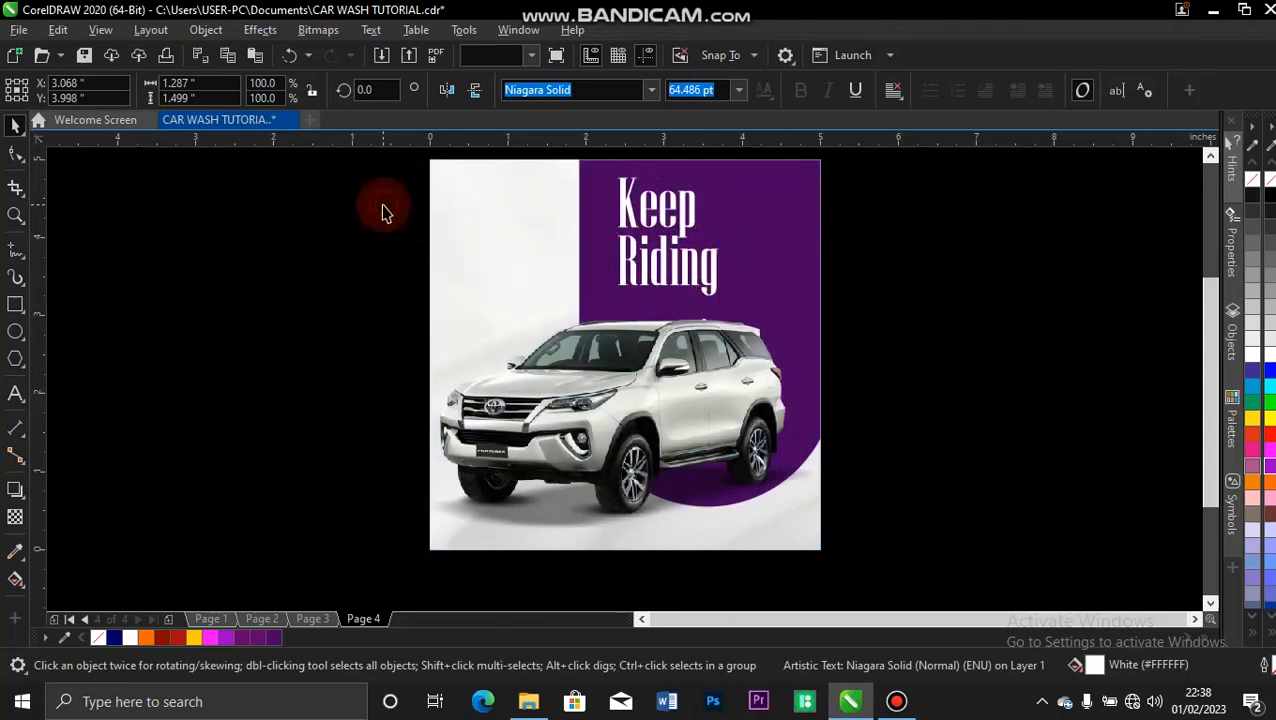
Add the text "BEST CAR RENTALS DEAL" just below "Riding" on the purple shape.
{"action": "left_click", "coordinate": [16, 395]}
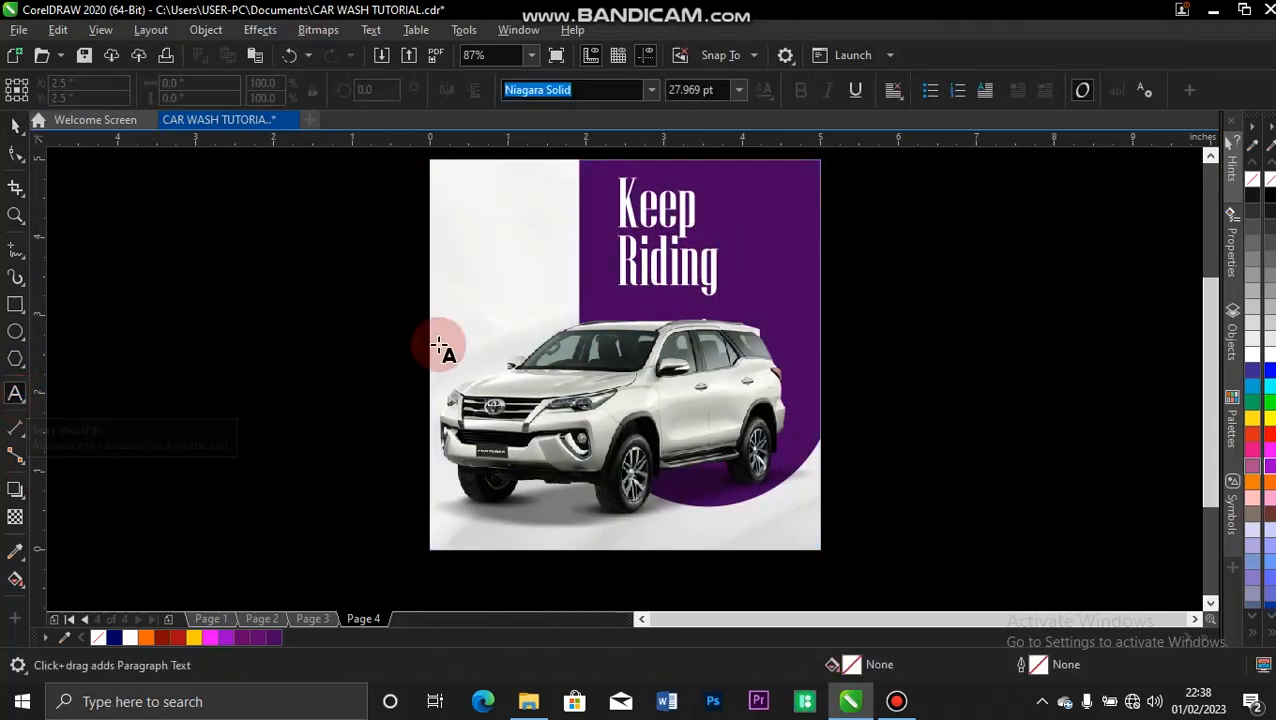
{"action": "left_click", "coordinate": [622, 304]}
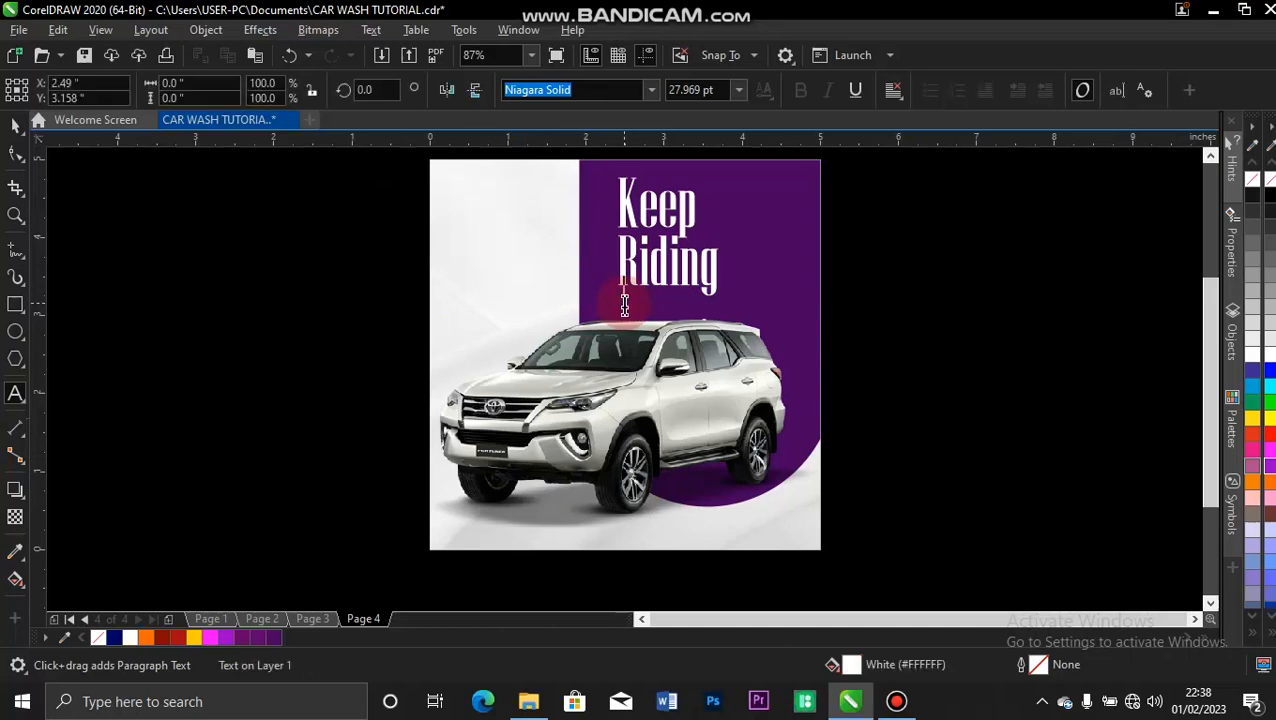
{"action": "type", "text": "BEST CAR D"}
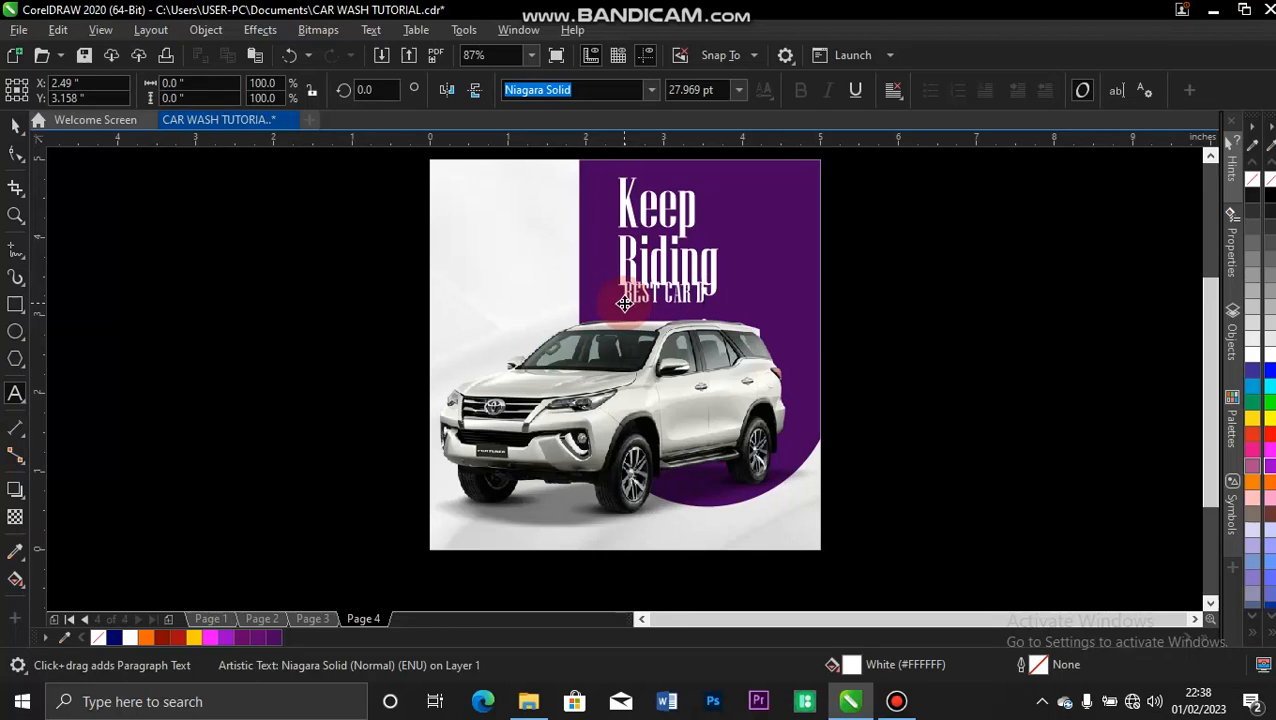
{"action": "key", "text": "BackSpace"}
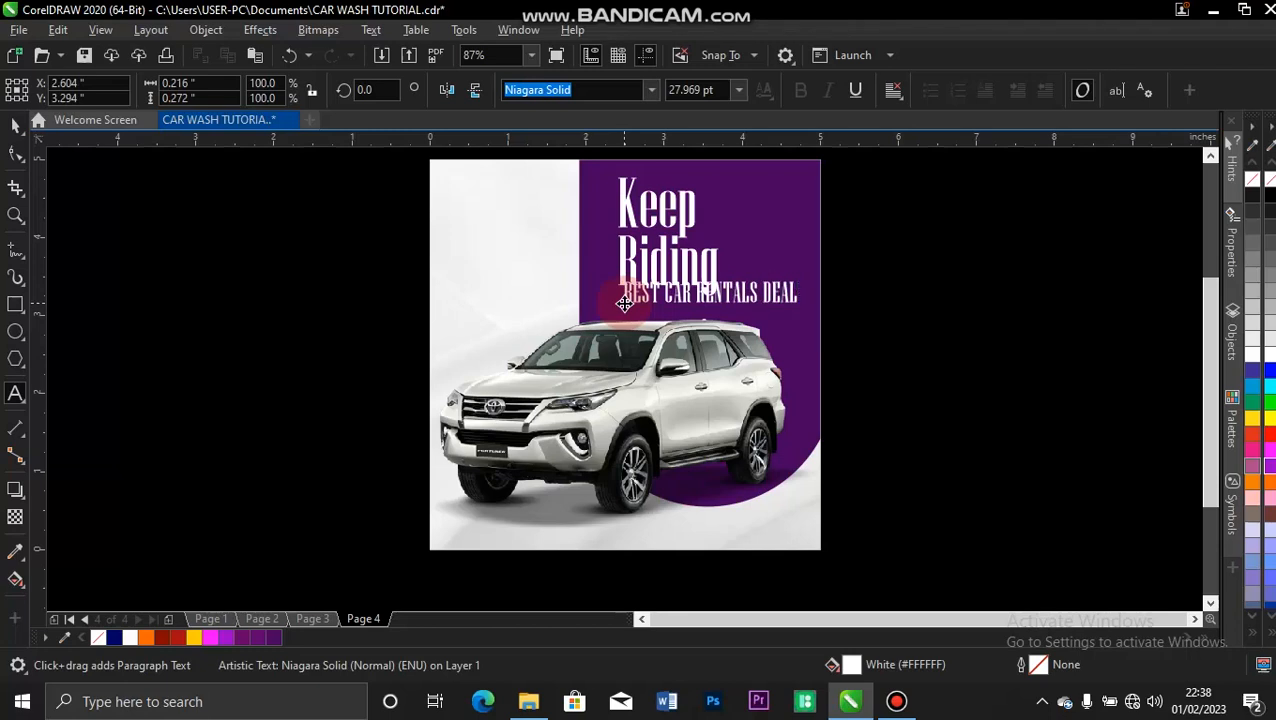
Change the case of the whole "BEST CAR RENTALS DEAL" text to Title Case.
{"action": "key", "text": "ctrl+a"}
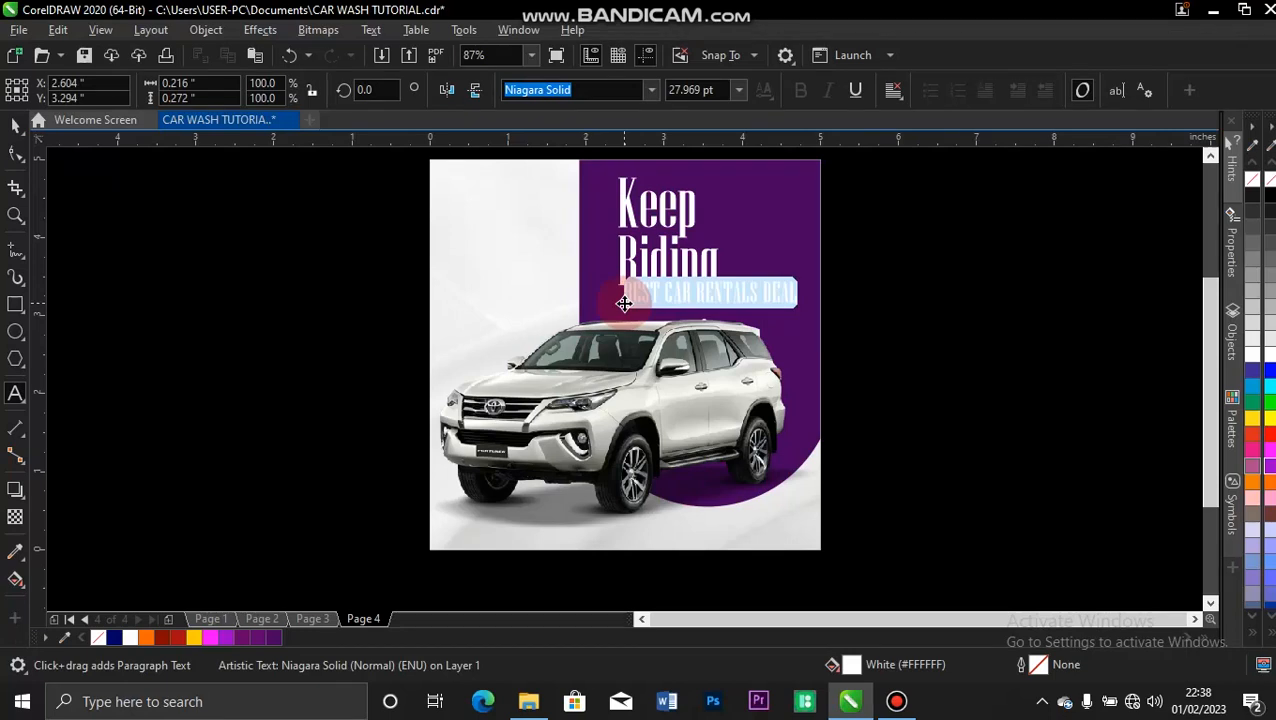
{"action": "key", "text": "shift+F3"}
{"action": "left_click", "coordinate": [563, 349]}
{"action": "left_click", "coordinate": [612, 405]}
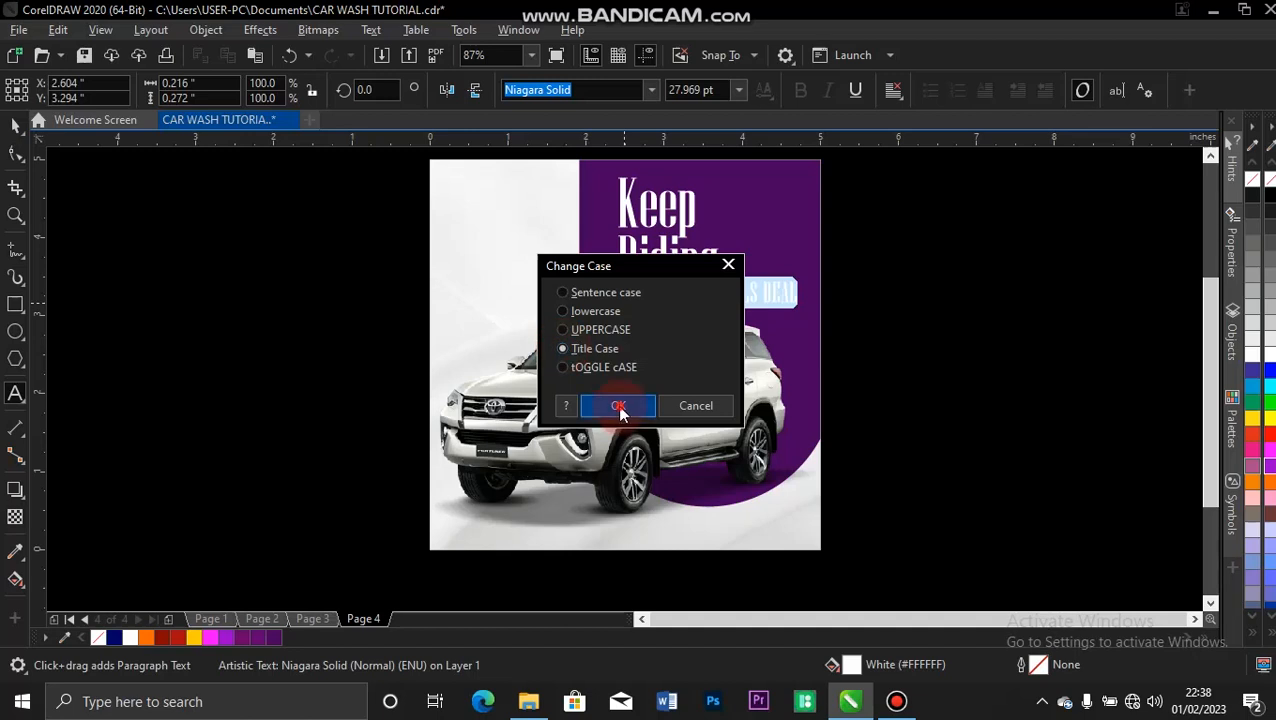
{"action": "left_click", "coordinate": [16, 124]}
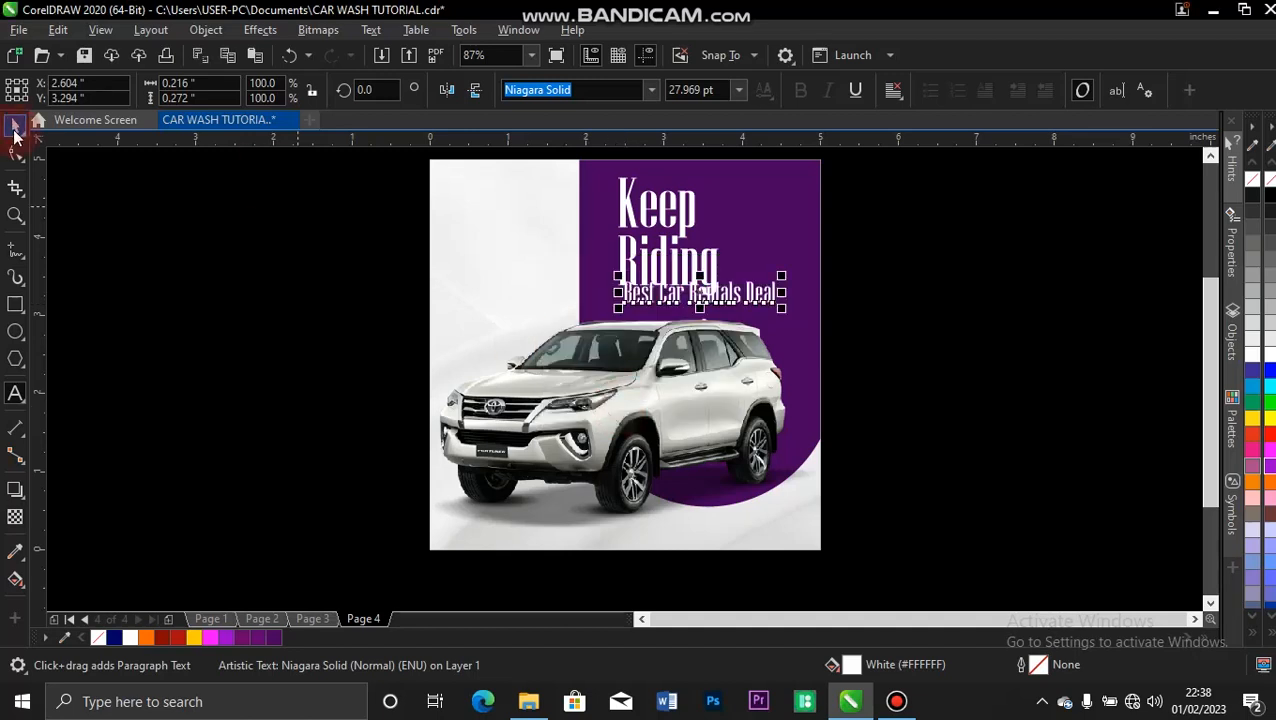
Set the "Best Car Rentals Deal" text in Montserrat Medium and fill it with Deep Yellow (#FFCC00).
{"action": "left_click", "coordinate": [712, 297]}
{"action": "left_click", "coordinate": [652, 91]}
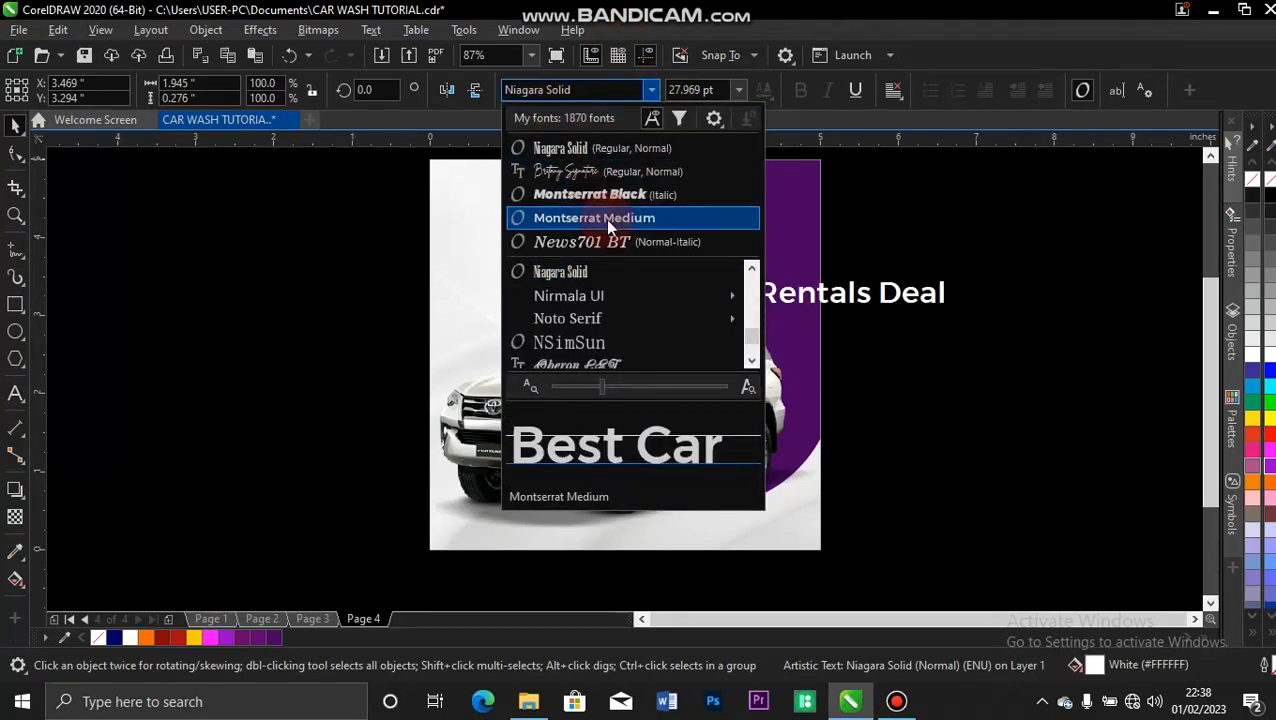
{"action": "left_click", "coordinate": [605, 218]}
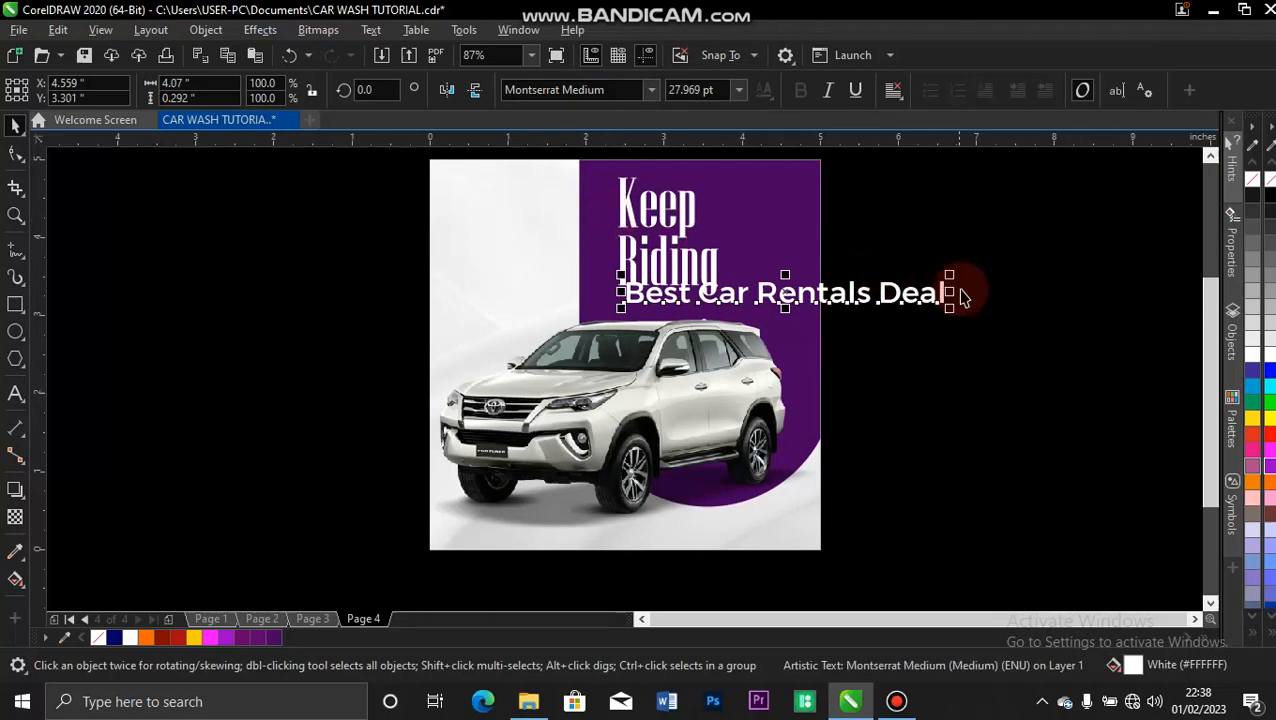
{"action": "left_click", "coordinate": [193, 638]}
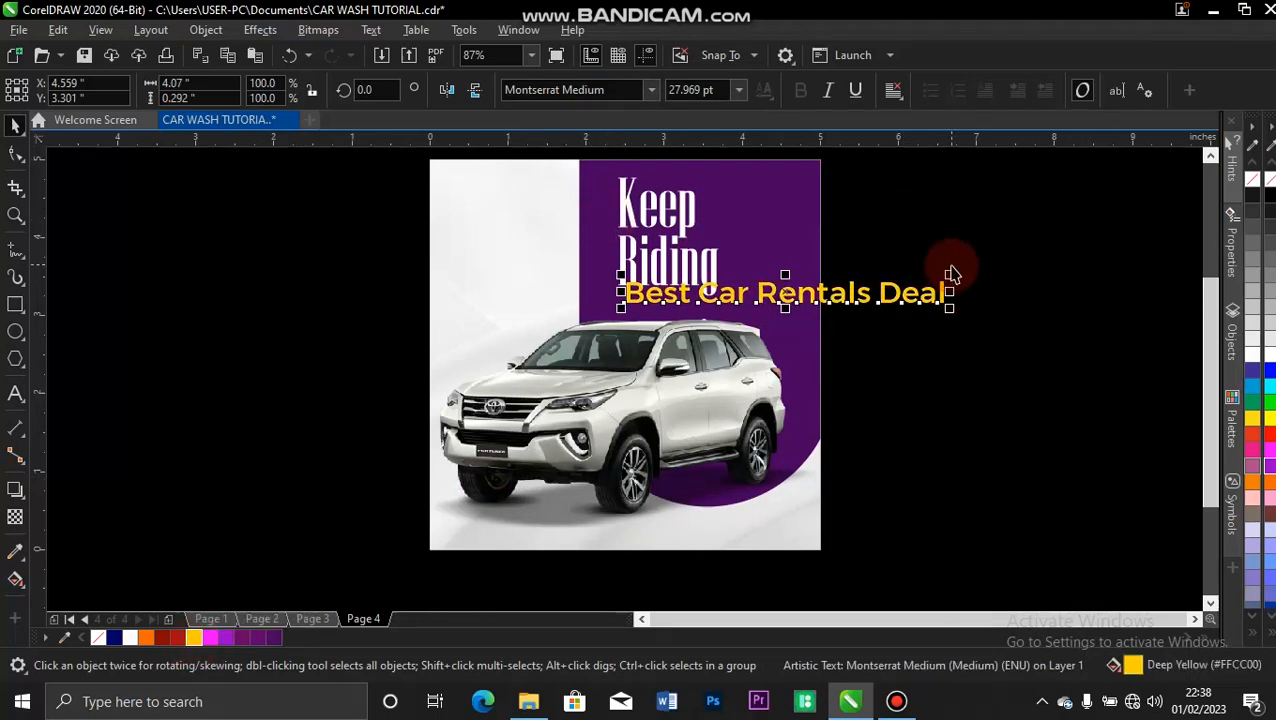
Shrink the yellow tagline to about 7.2 pt and place it under "Riding", ending before the descender of the "g".
{"action": "left_click_drag", "start_coordinate": [943, 268], "coordinate": [720, 288]}
{"action": "key", "text": "z"}
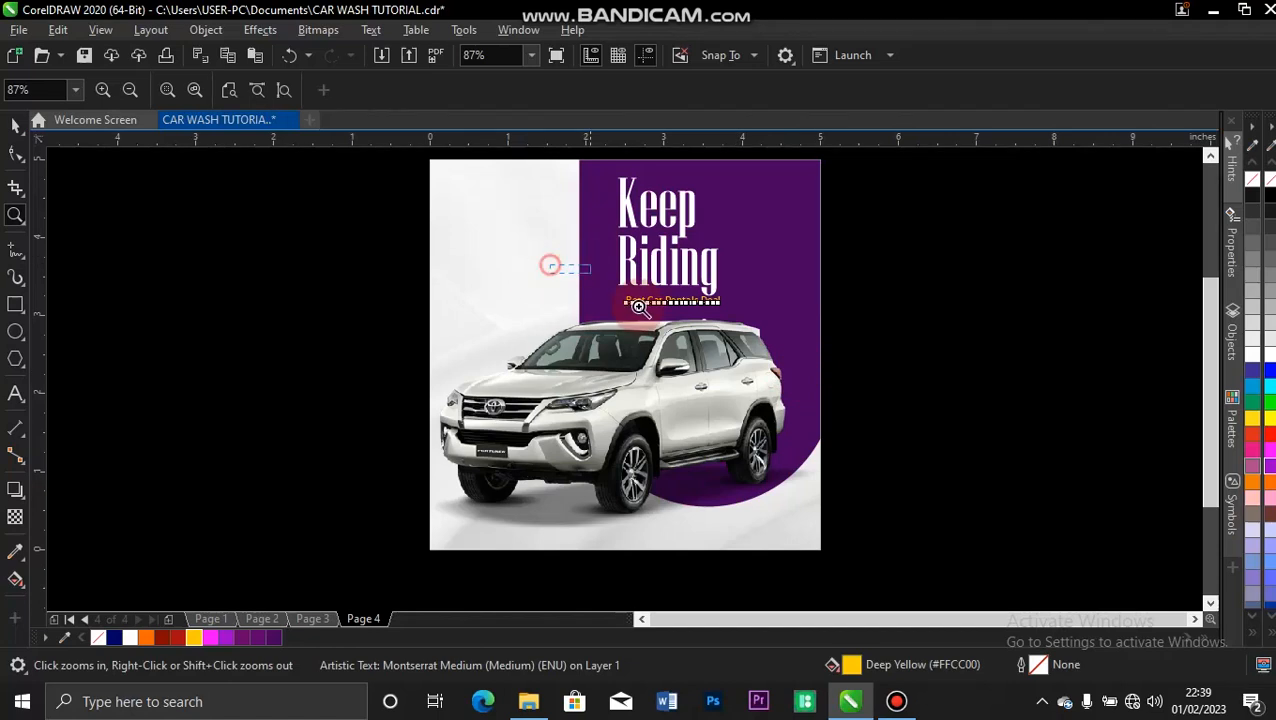
{"action": "left_click_drag", "start_coordinate": [570, 270], "coordinate": [794, 347]}
{"action": "key", "text": "space"}
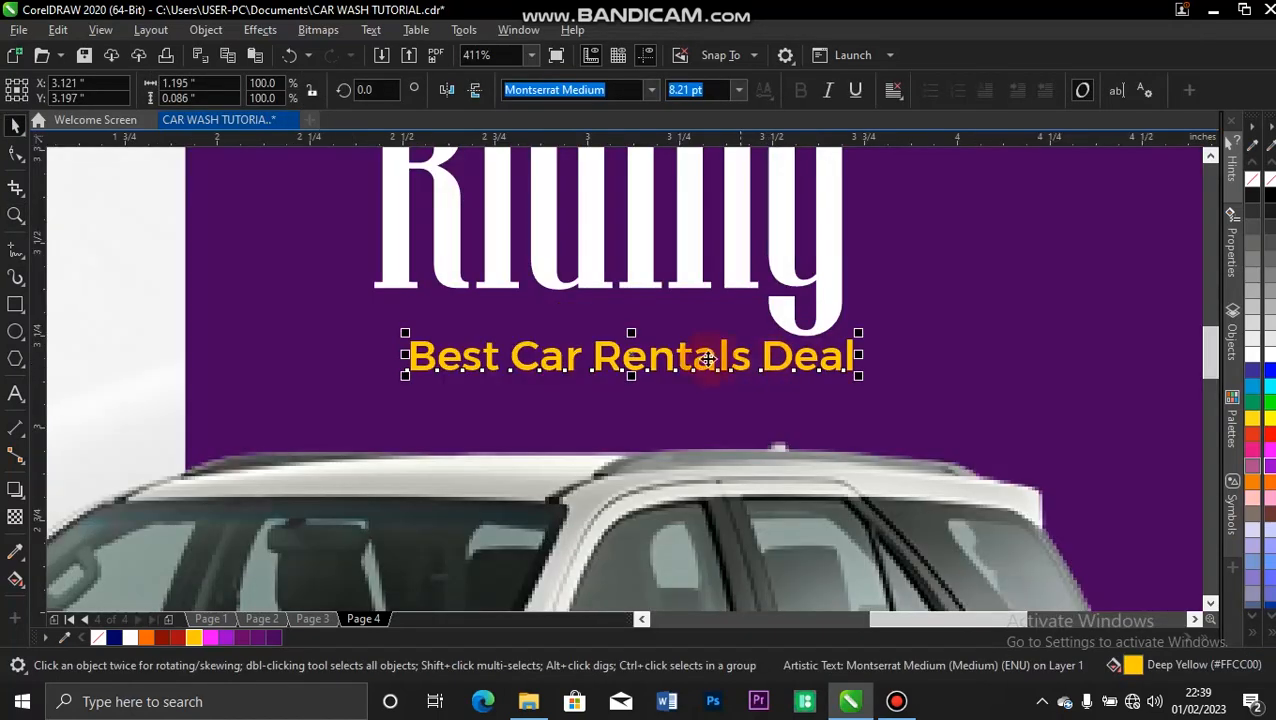
{"action": "left_click_drag", "start_coordinate": [676, 360], "coordinate": [638, 332]}
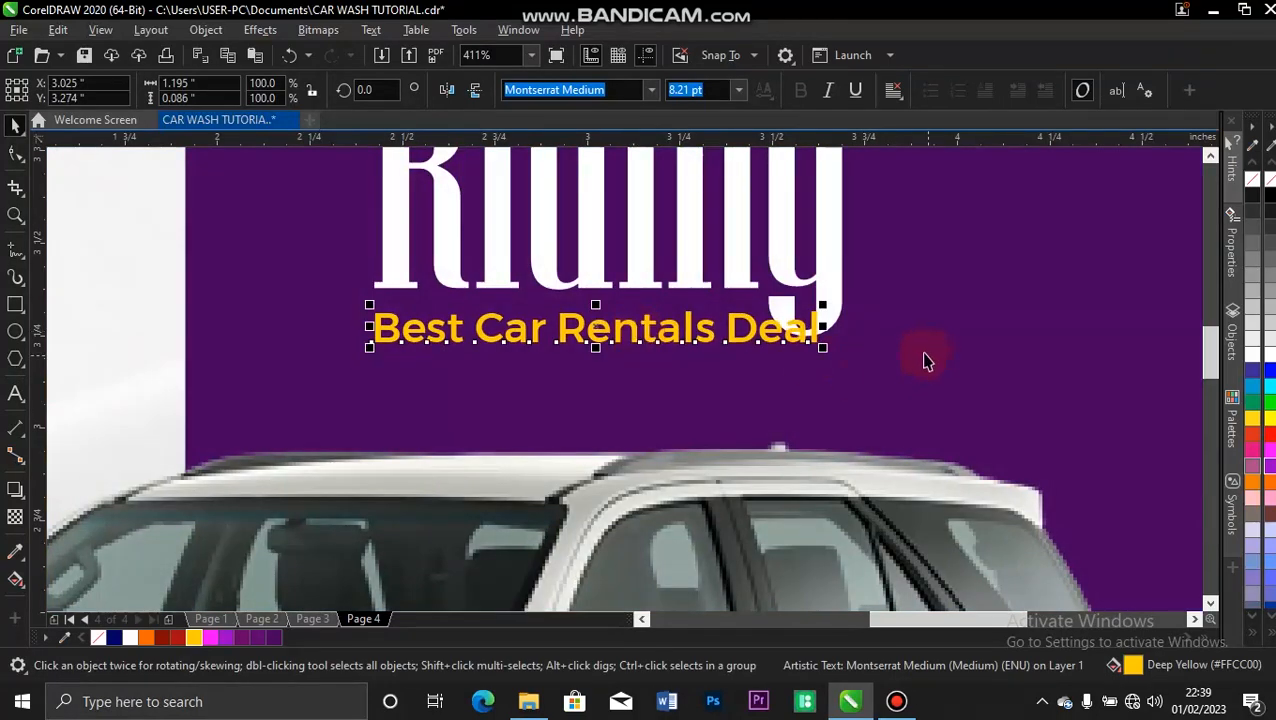
{"action": "mouse_move", "coordinate": [822, 343]}
{"action": "left_mouse_down"}
{"action": "mouse_move", "coordinate": [792, 336]}
{"action": "mouse_move", "coordinate": [821, 344]}
{"action": "left_mouse_up"}
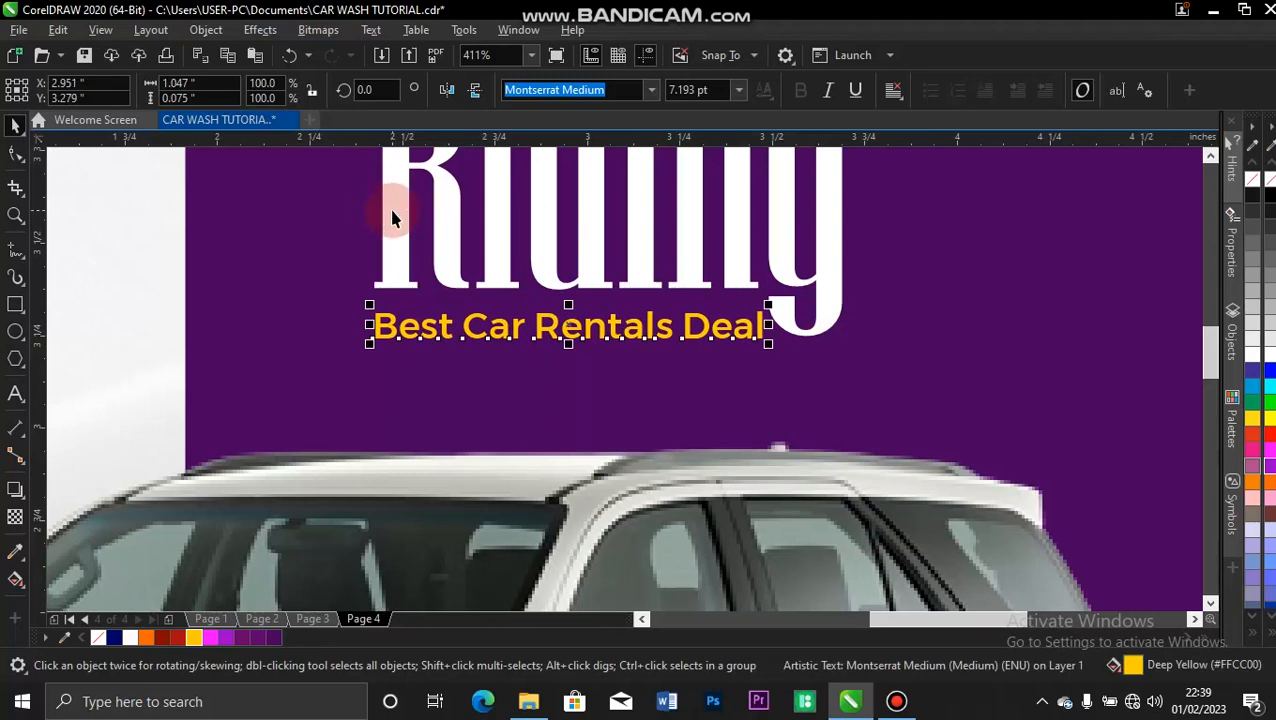
Left-align the yellow tagline with the "Keep Riding" headline and move it slightly up, closer to "Riding".
{"action": "left_click", "coordinate": [393, 215], "text": "shift"}
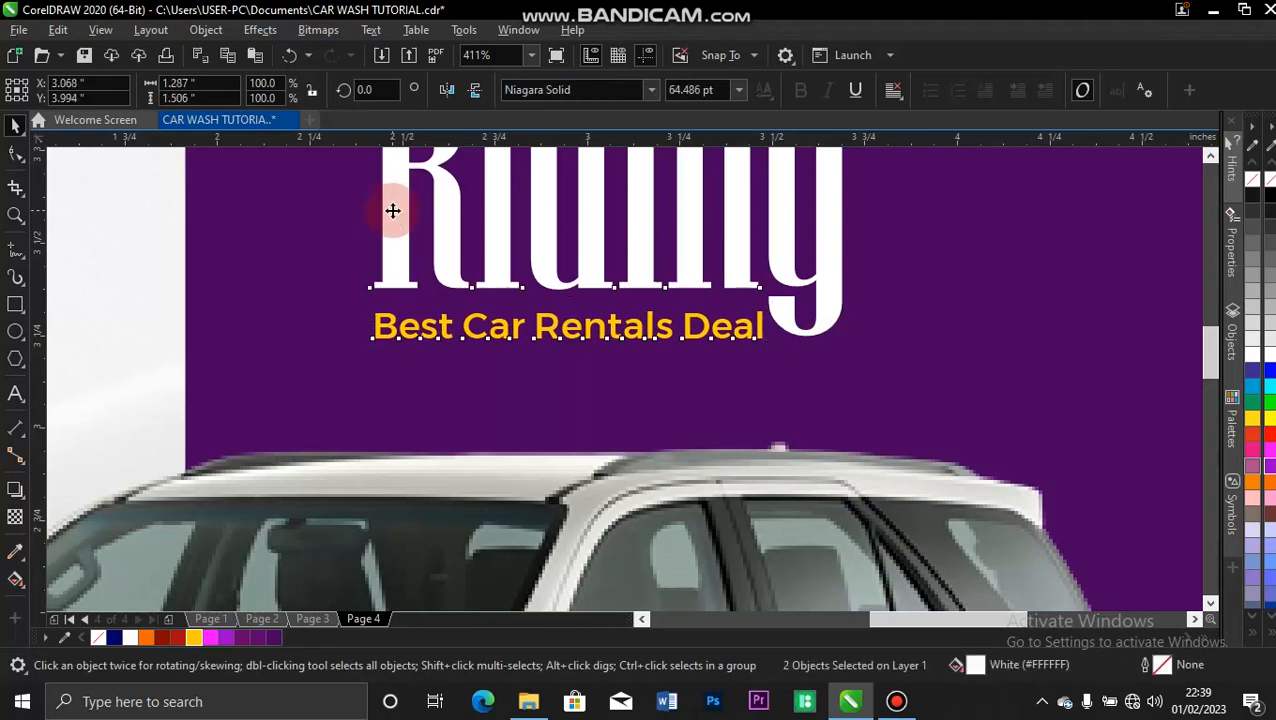
{"action": "left_click", "coordinate": [340, 258]}
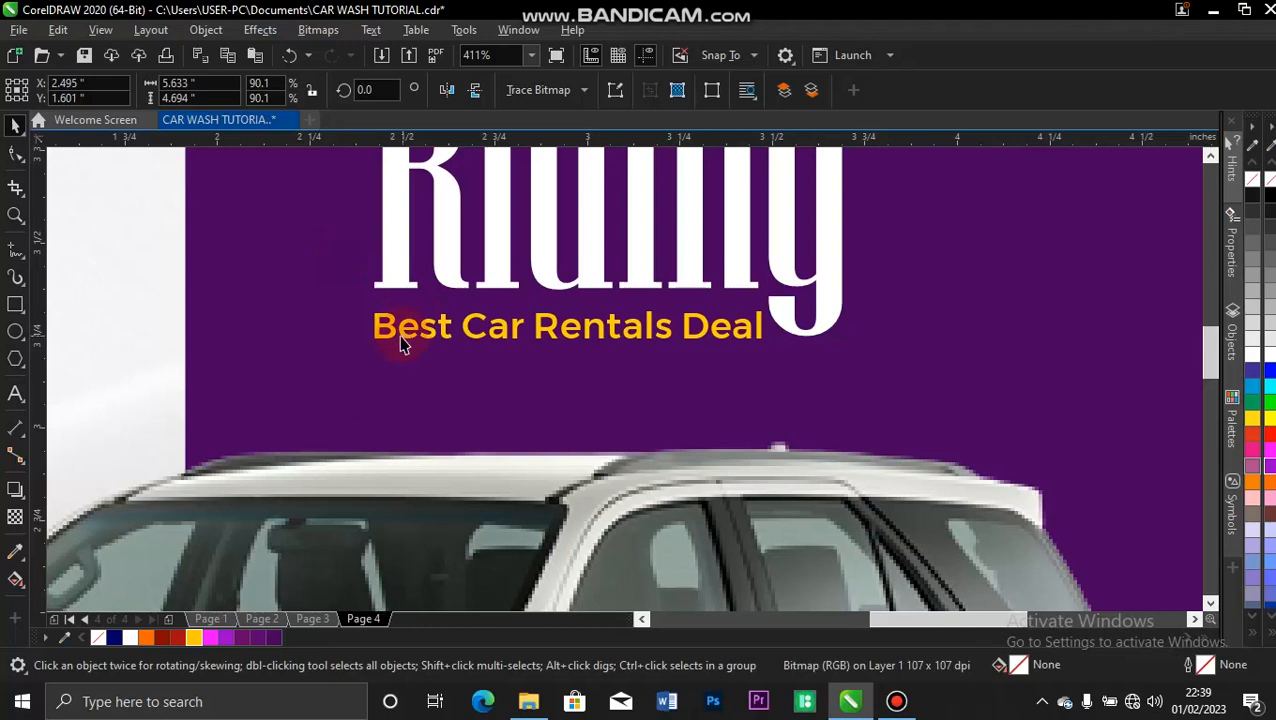
{"action": "left_click", "coordinate": [400, 332]}
{"action": "left_click_drag", "start_coordinate": [400, 330], "coordinate": [402, 320]}
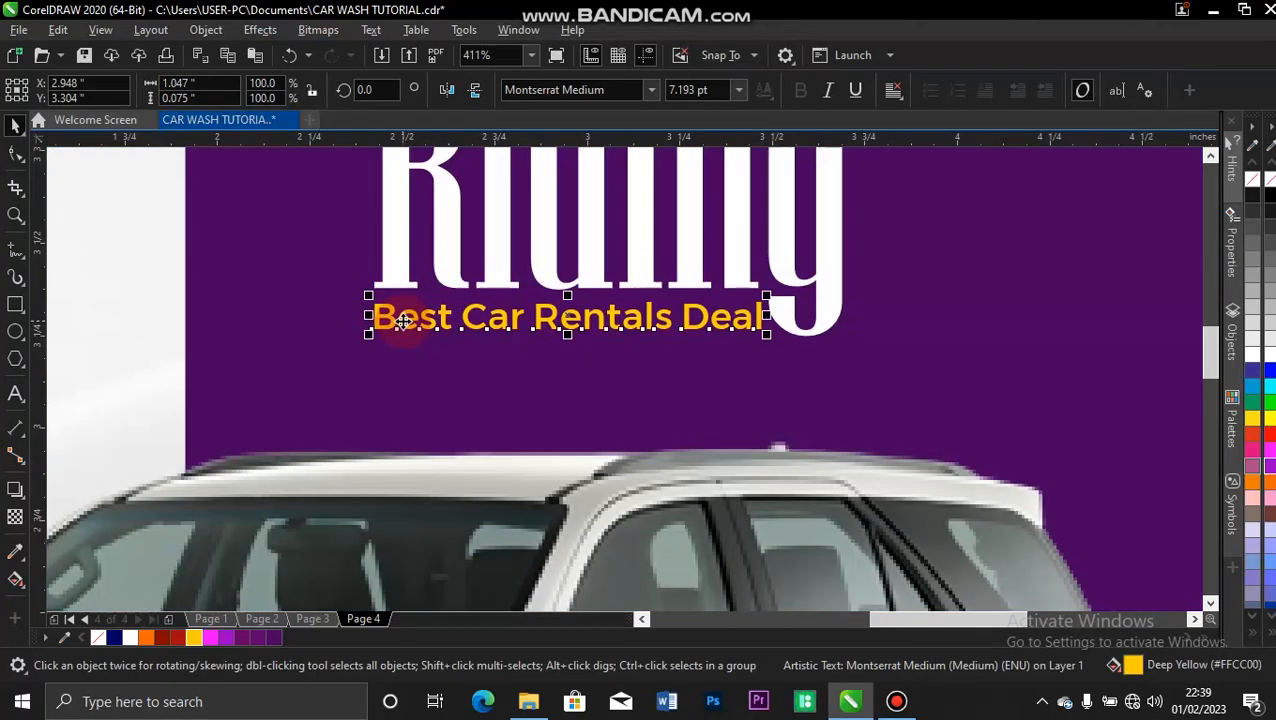
{"action": "key", "text": "F4"}
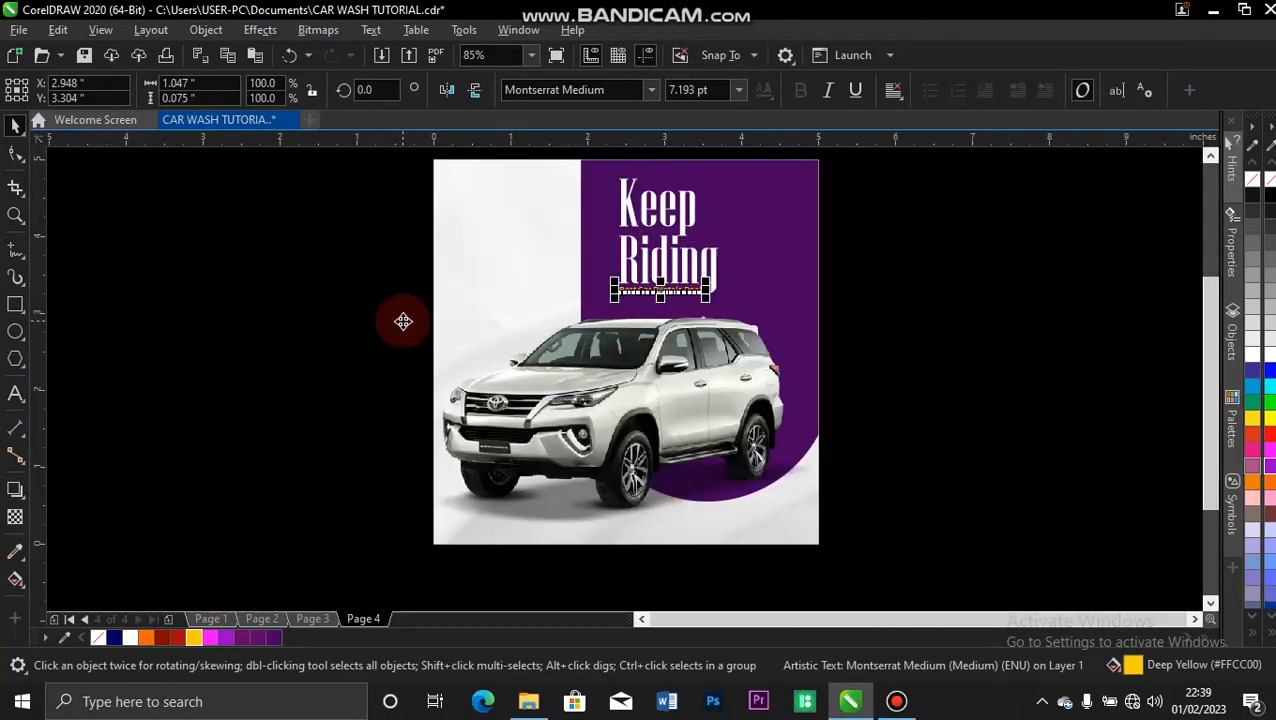
{"action": "left_click", "coordinate": [312, 290]}
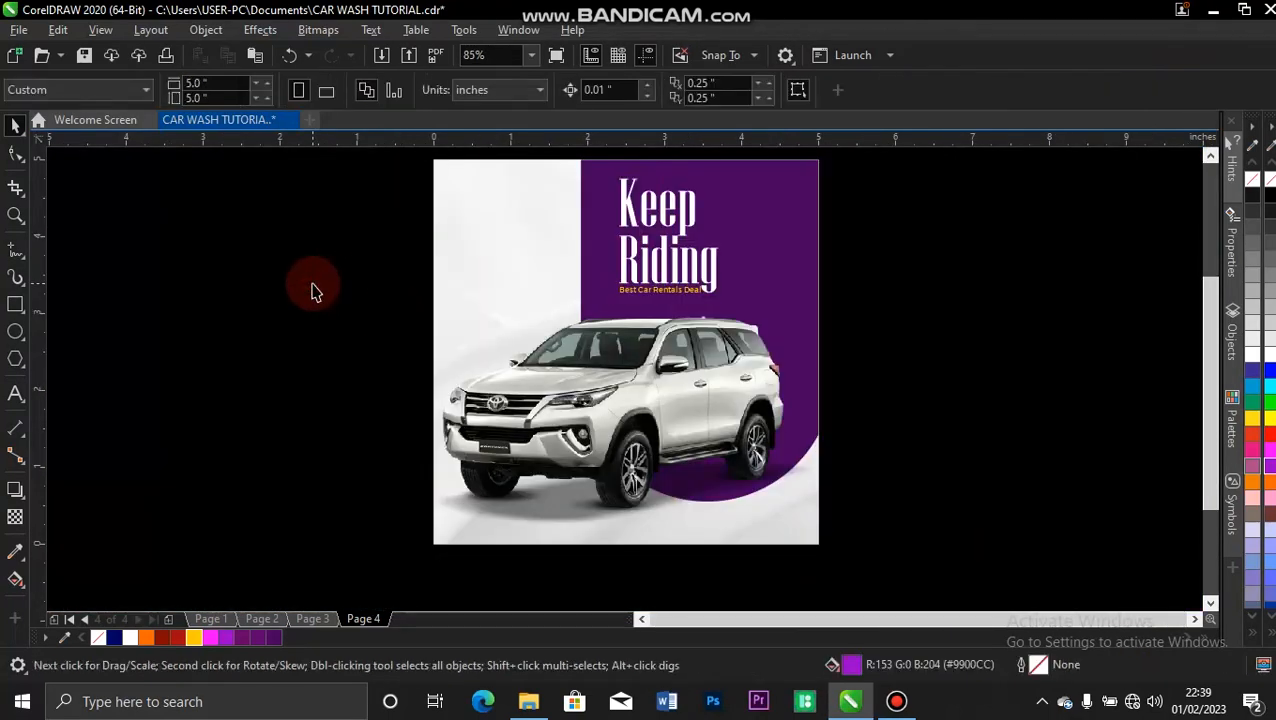
Draw a circle about 0.76 inches across on the light background above the car's hood and fill it dark purple (#47015E).
{"action": "left_click", "coordinate": [15, 333]}
{"action": "left_click_drag", "start_coordinate": [476, 273], "coordinate": [505, 309]}
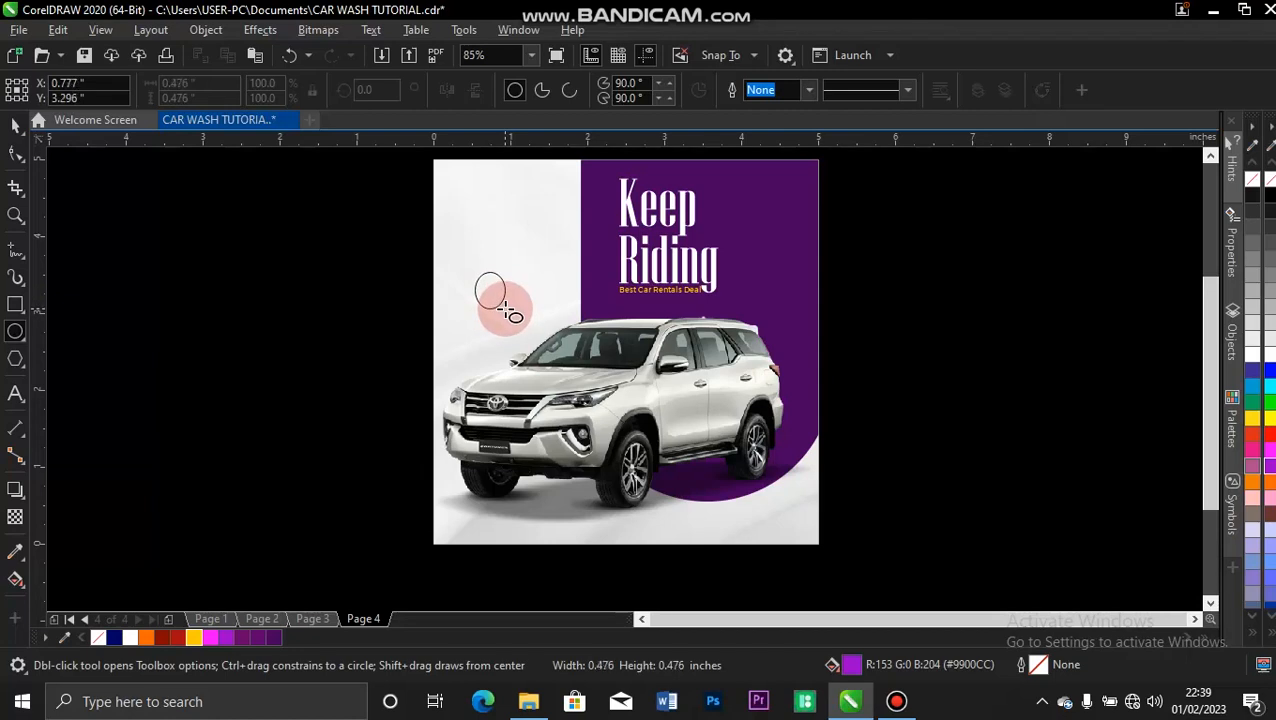
{"action": "mouse_move", "coordinate": [510, 310]}
{"action": "left_mouse_down"}
{"action": "mouse_move", "coordinate": [533, 334]}
{"action": "mouse_move", "coordinate": [515, 313]}
{"action": "mouse_move", "coordinate": [503, 322]}
{"action": "left_mouse_up"}
{"action": "key", "text": "space"}
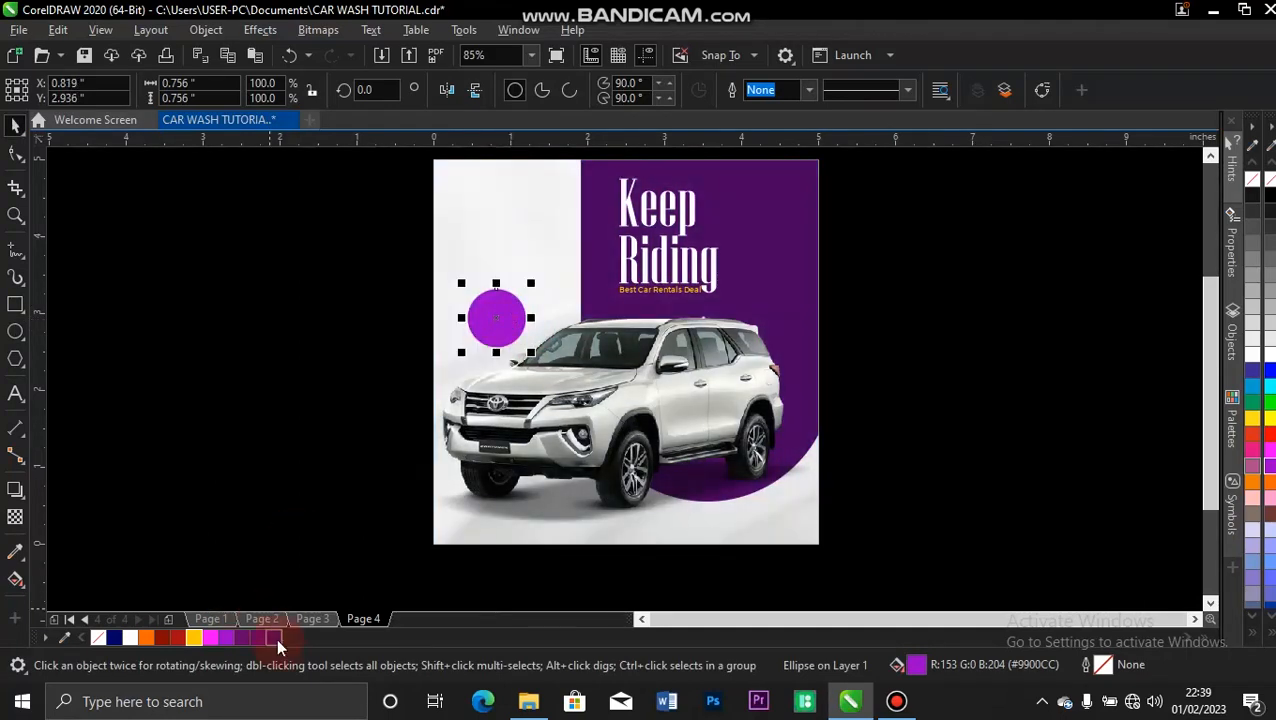
{"action": "left_click", "coordinate": [276, 638]}
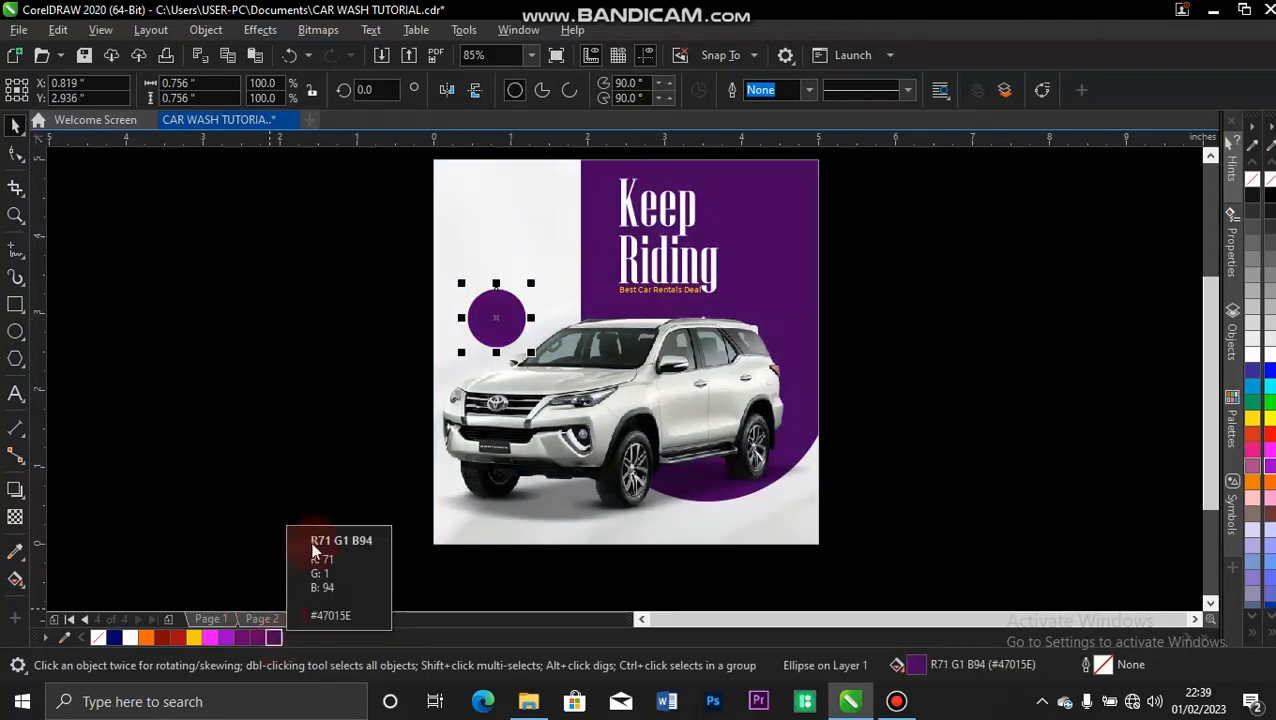
Try uniform transparency values of 19 and 6 on the purple circle and set it back to 0.
{"action": "left_click", "coordinate": [16, 517]}
{"action": "left_click", "coordinate": [464, 367]}
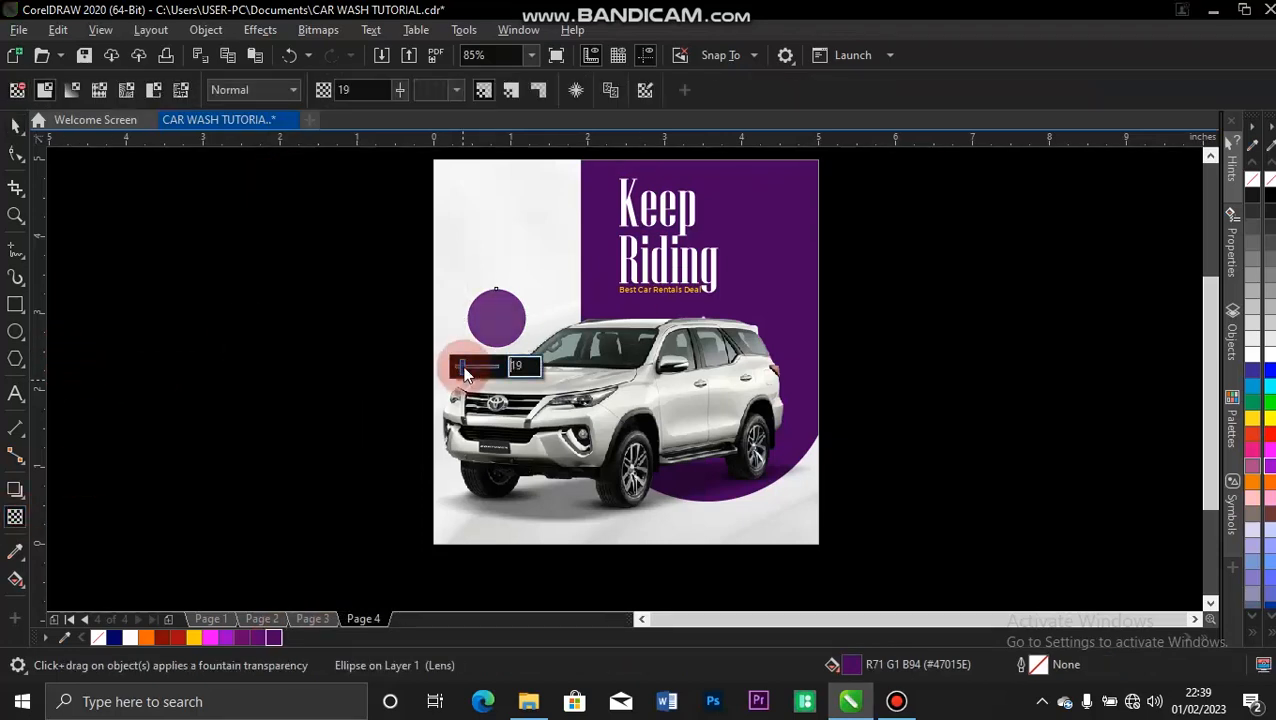
{"action": "left_click", "coordinate": [458, 368]}
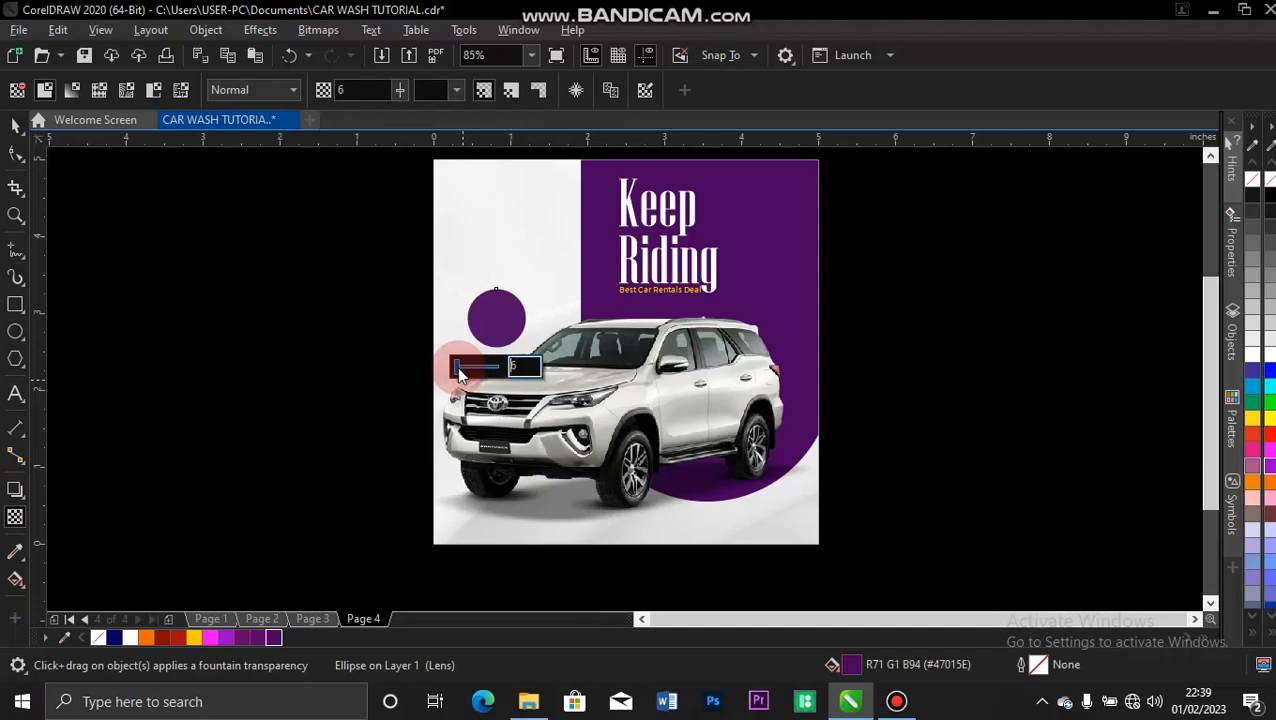
{"action": "left_click_drag", "start_coordinate": [457, 367], "coordinate": [422, 370]}
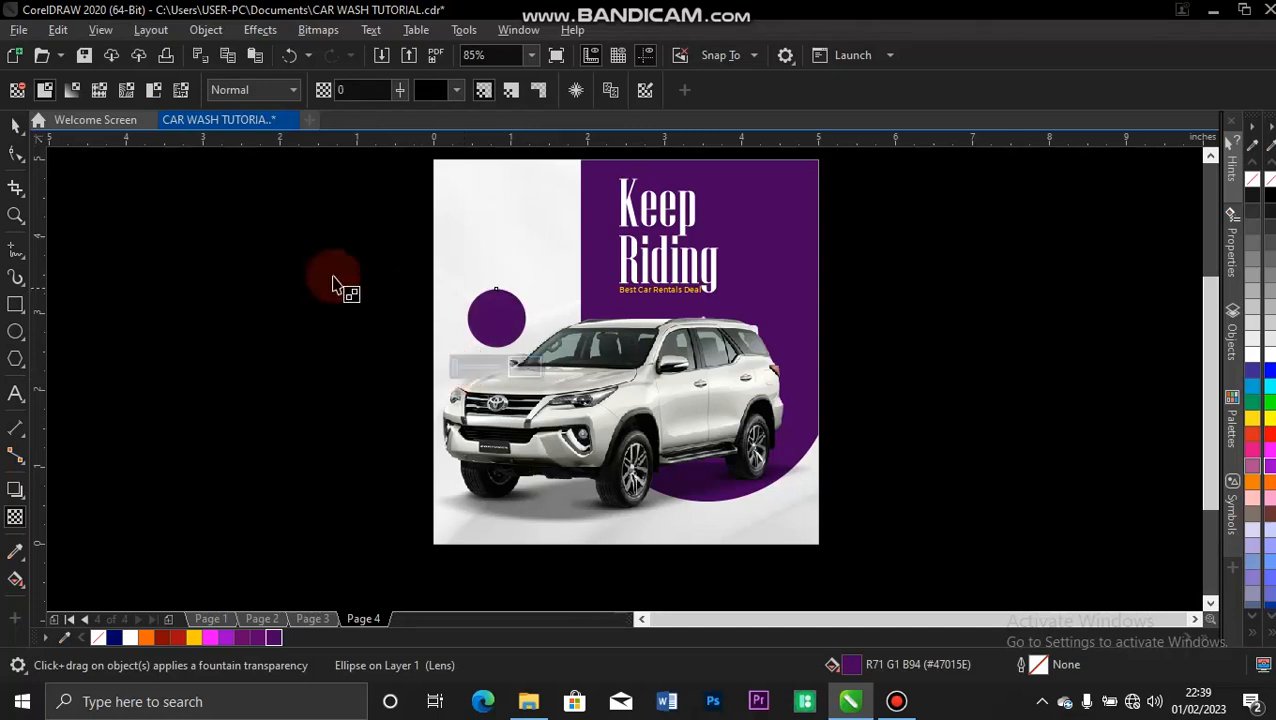
{"action": "left_click", "coordinate": [14, 125]}
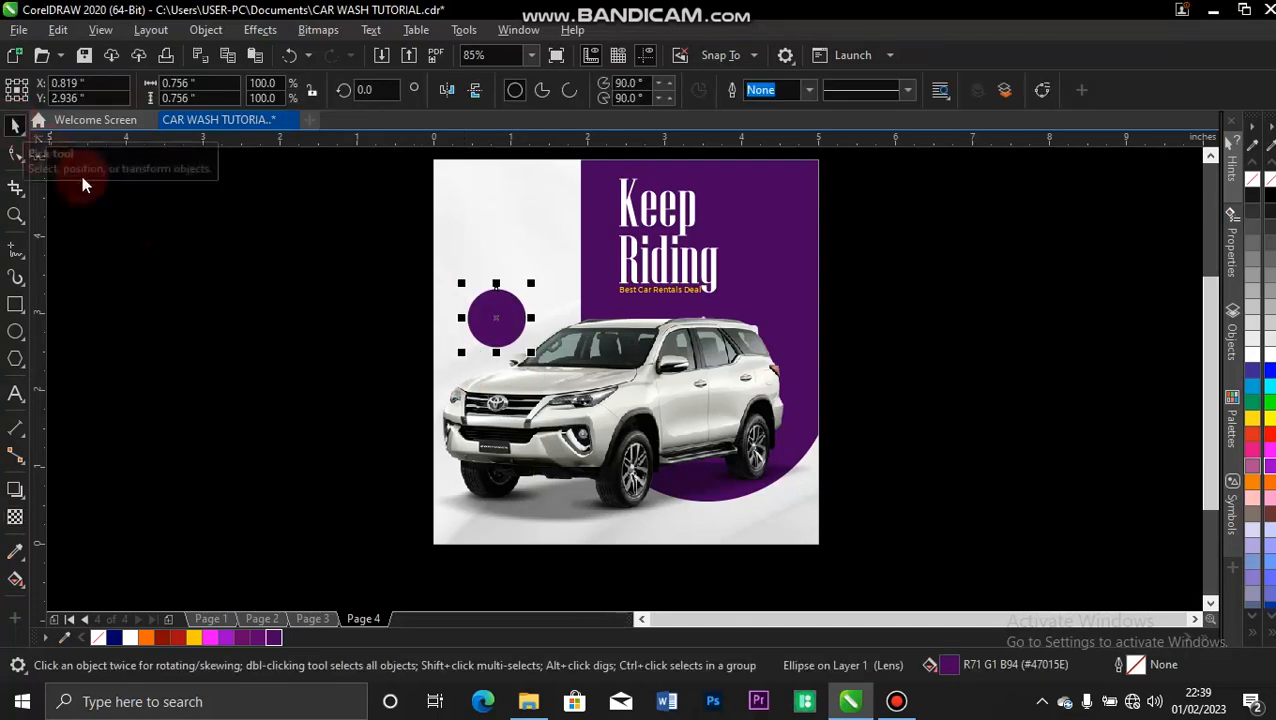
{"action": "left_click", "coordinate": [157, 229]}
Place a copy of the "Keep Riding" text, scaled down to about 19.8 pt, at the center of the purple circle.
{"action": "left_click_drag", "start_coordinate": [593, 238], "coordinate": [477, 270]}
{"action": "left_click_drag", "start_coordinate": [580, 217], "coordinate": [497, 322]}
{"action": "key", "text": "z"}
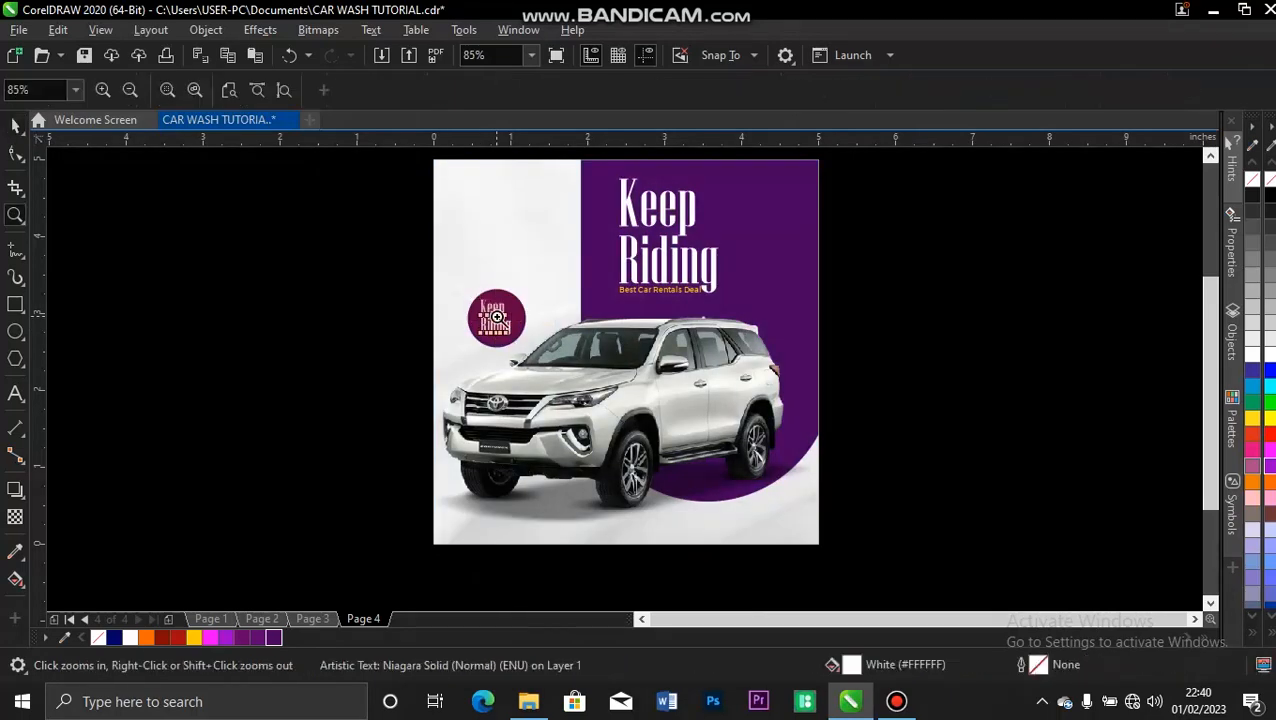
{"action": "left_click_drag", "start_coordinate": [412, 268], "coordinate": [580, 350]}
{"action": "key", "text": "space"}
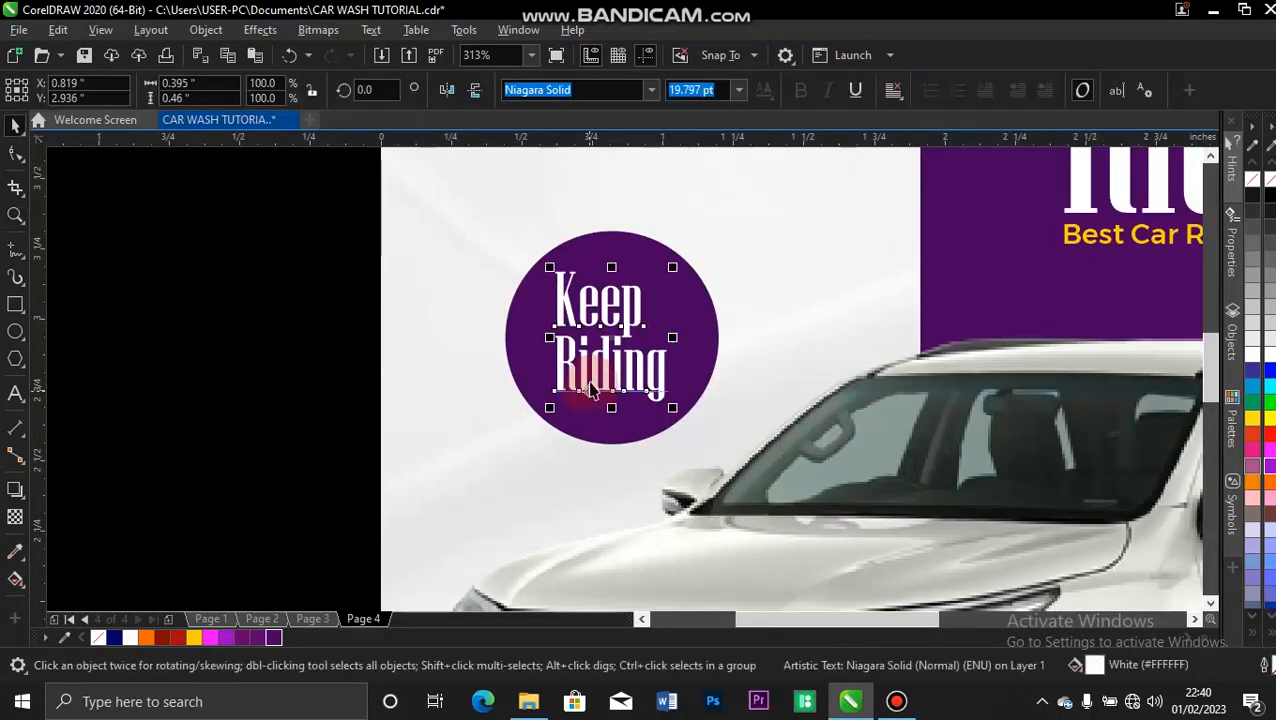
Replace the wording of the small text copy inside the circle with "ALL DAY".
{"action": "double_click", "coordinate": [606, 313]}
{"action": "key", "text": "ctrl+a"}
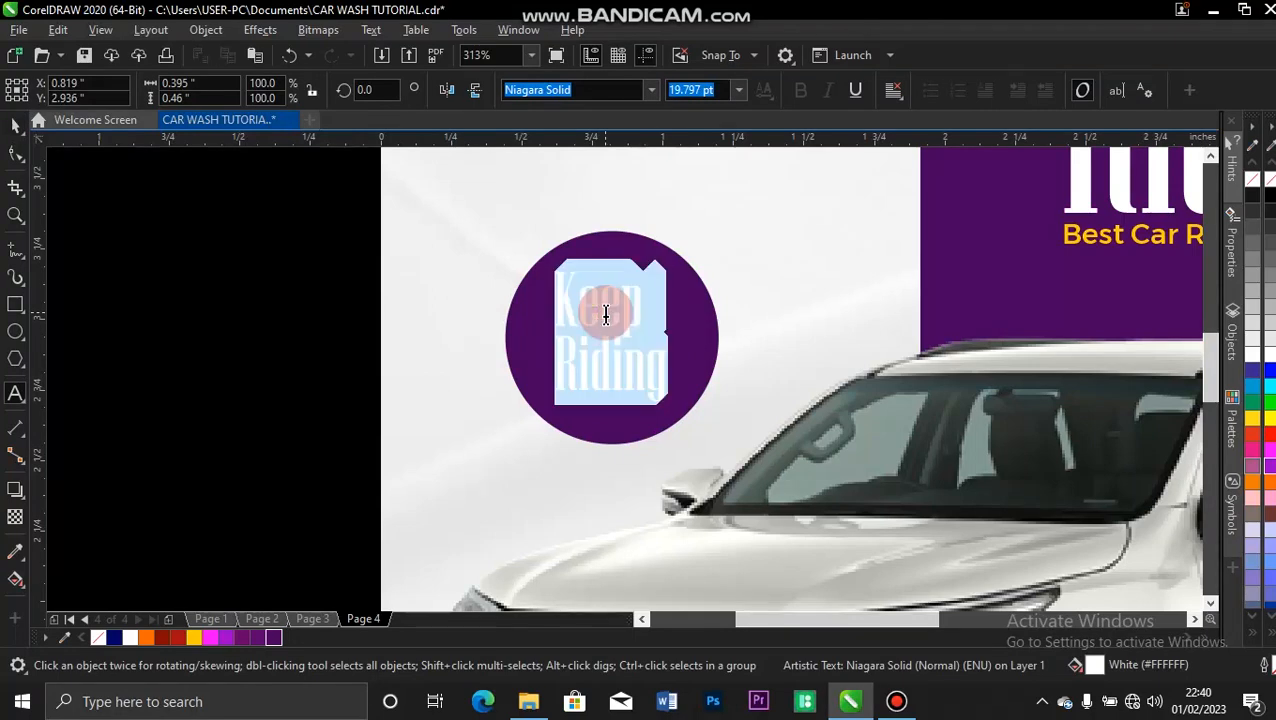
{"action": "type", "text": "ALL DAY"}
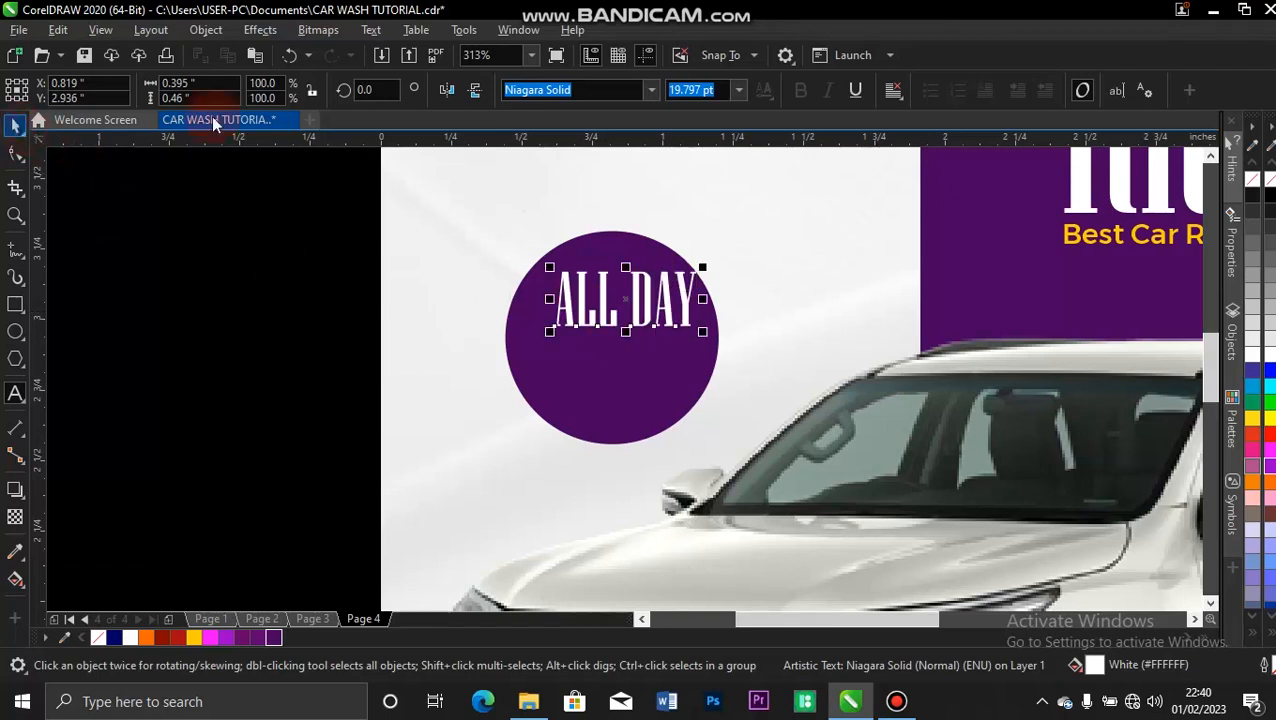
Reduce the "ALL DAY" text to about 14.5 pt and center it horizontally on the purple circle.
{"action": "left_click_drag", "start_coordinate": [703, 332], "coordinate": [666, 318]}
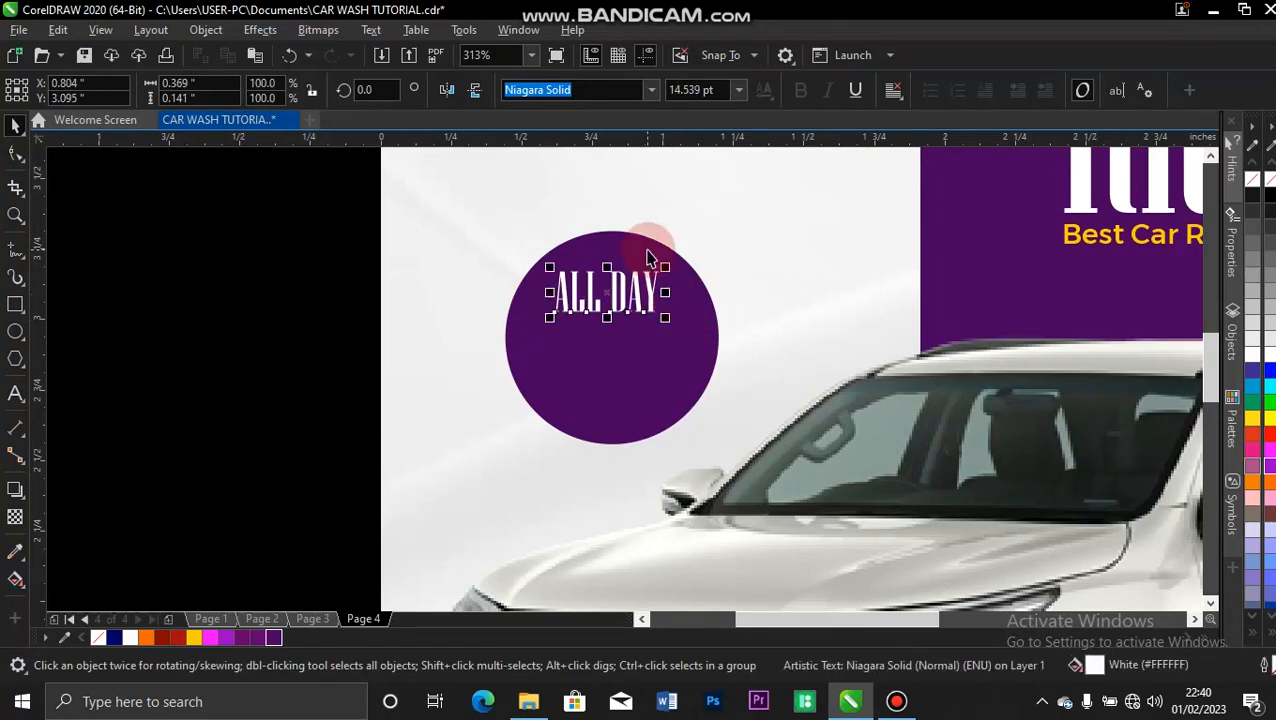
{"action": "left_click", "coordinate": [648, 250], "text": "shift"}
{"action": "key", "text": "c"}
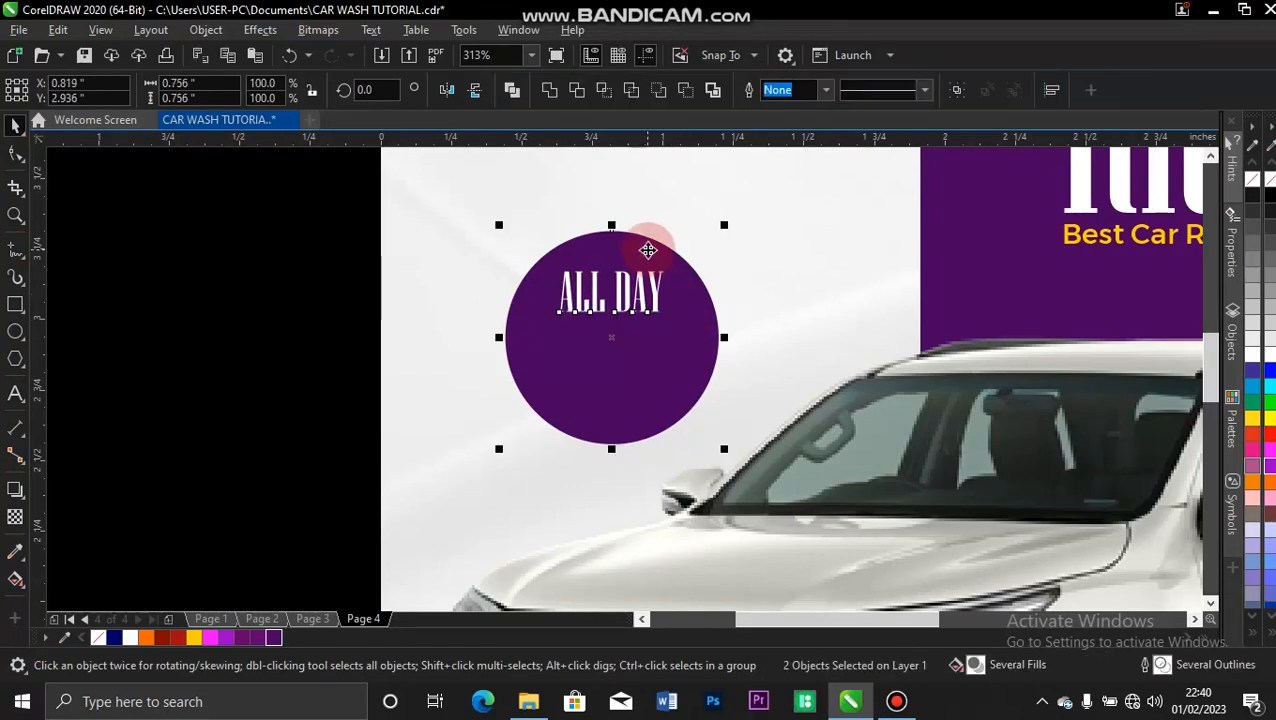
{"action": "left_click", "coordinate": [291, 224]}
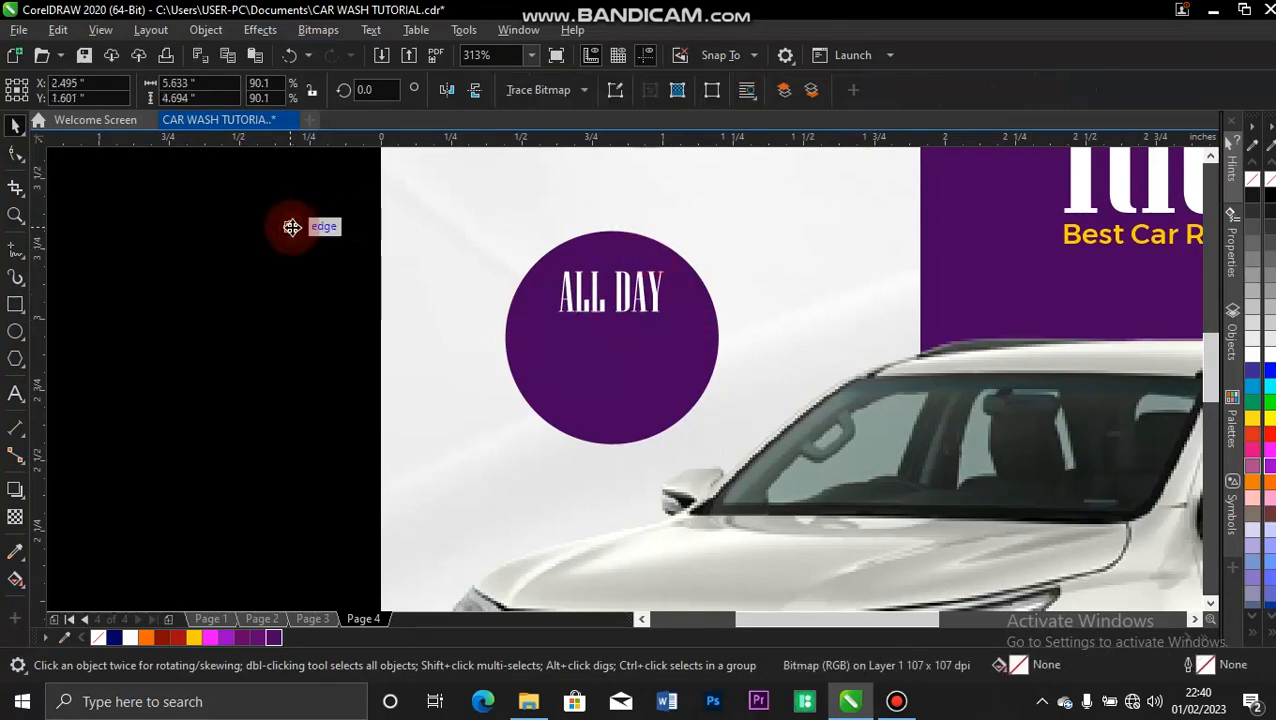
Duplicate the "ALL DAY" text directly below the original inside the purple circle.
{"action": "left_click", "coordinate": [617, 293]}
{"action": "left_click_drag", "start_coordinate": [614, 293], "coordinate": [615, 348]}
{"action": "right_click", "coordinate": [610, 345]}
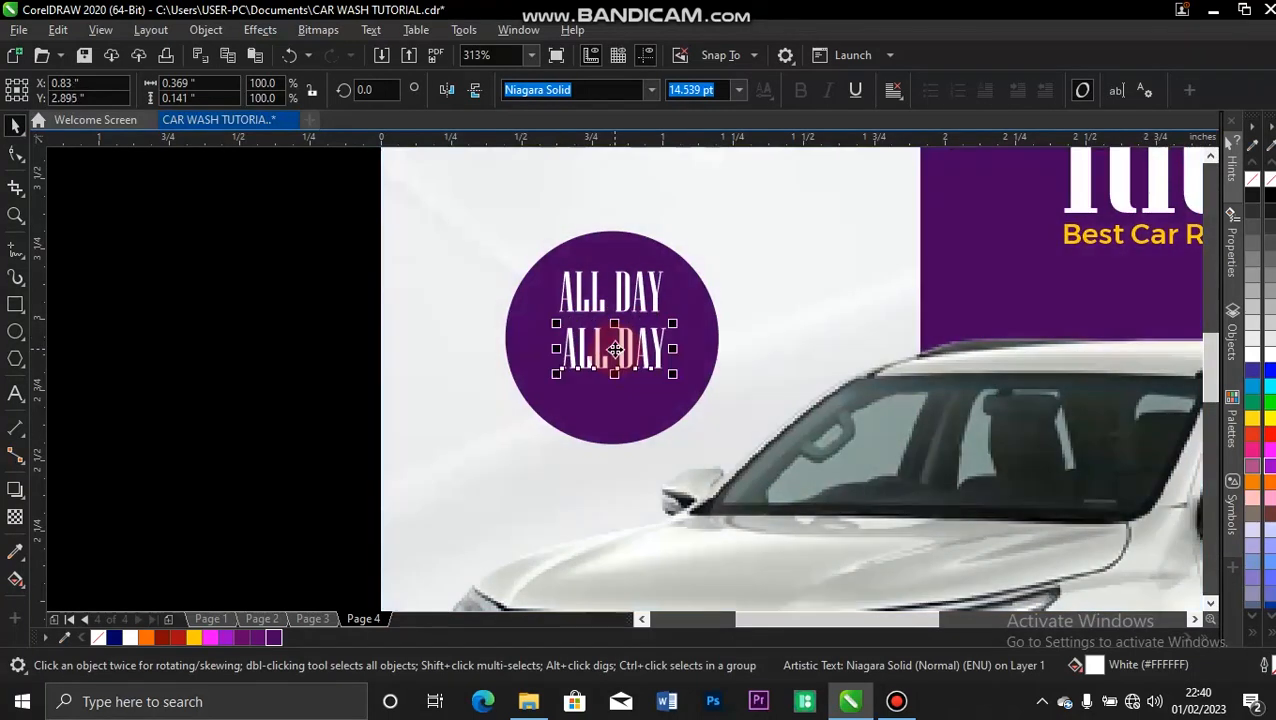
{"action": "left_click", "coordinate": [614, 348]}
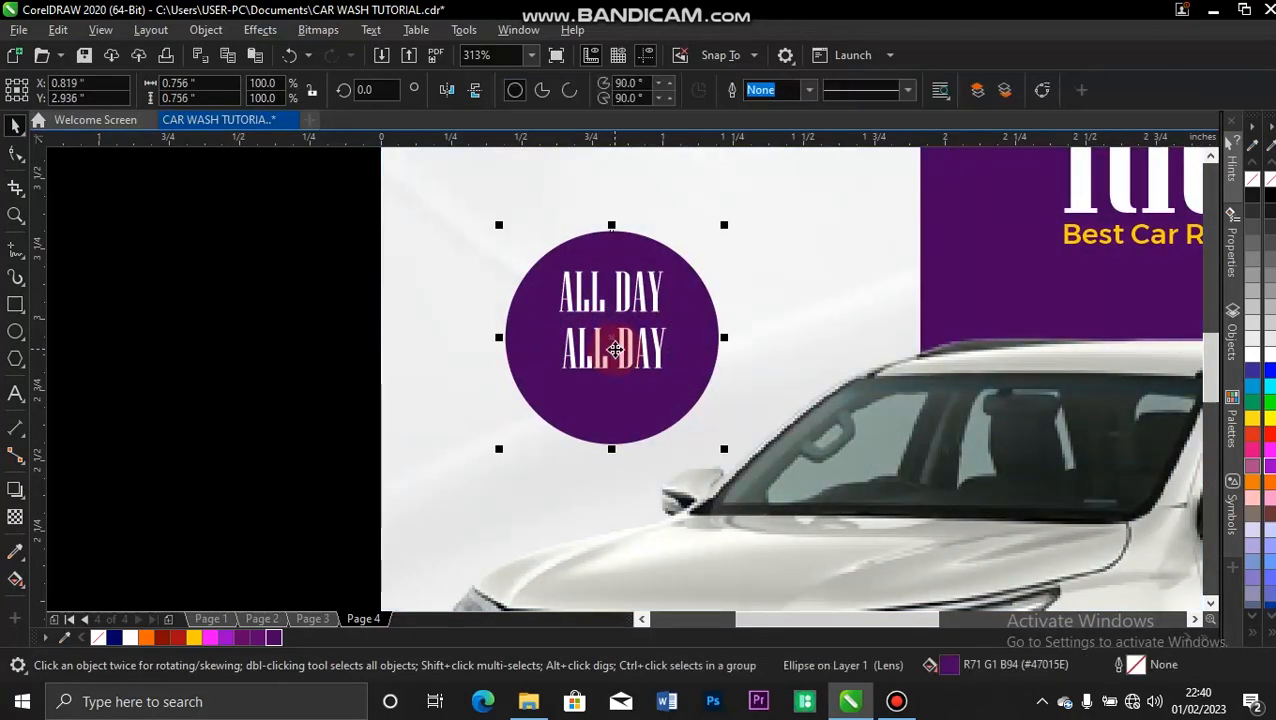
Replace the lower "ALL DAY" copy in the purple circle with "$49.99" and fill it with Deep Yellow.
{"action": "double_click", "coordinate": [617, 354]}
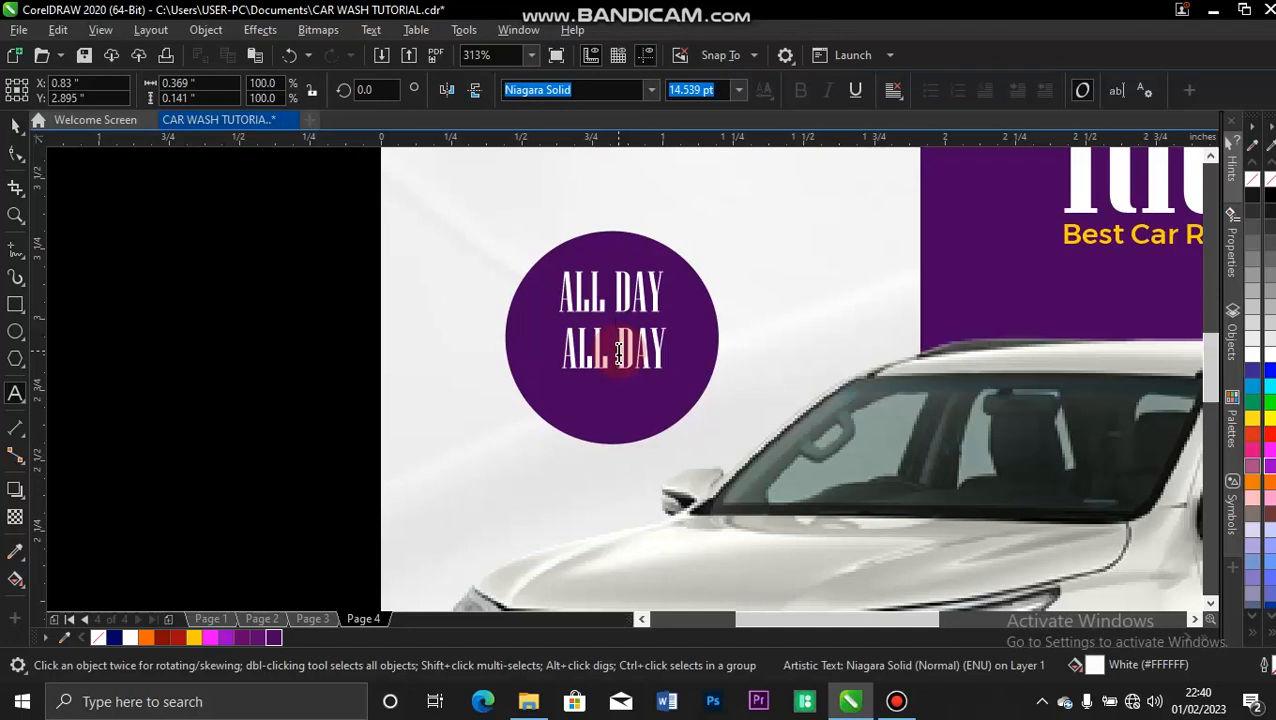
{"action": "key", "text": "ctrl+a"}
{"action": "type", "text": "$49"}
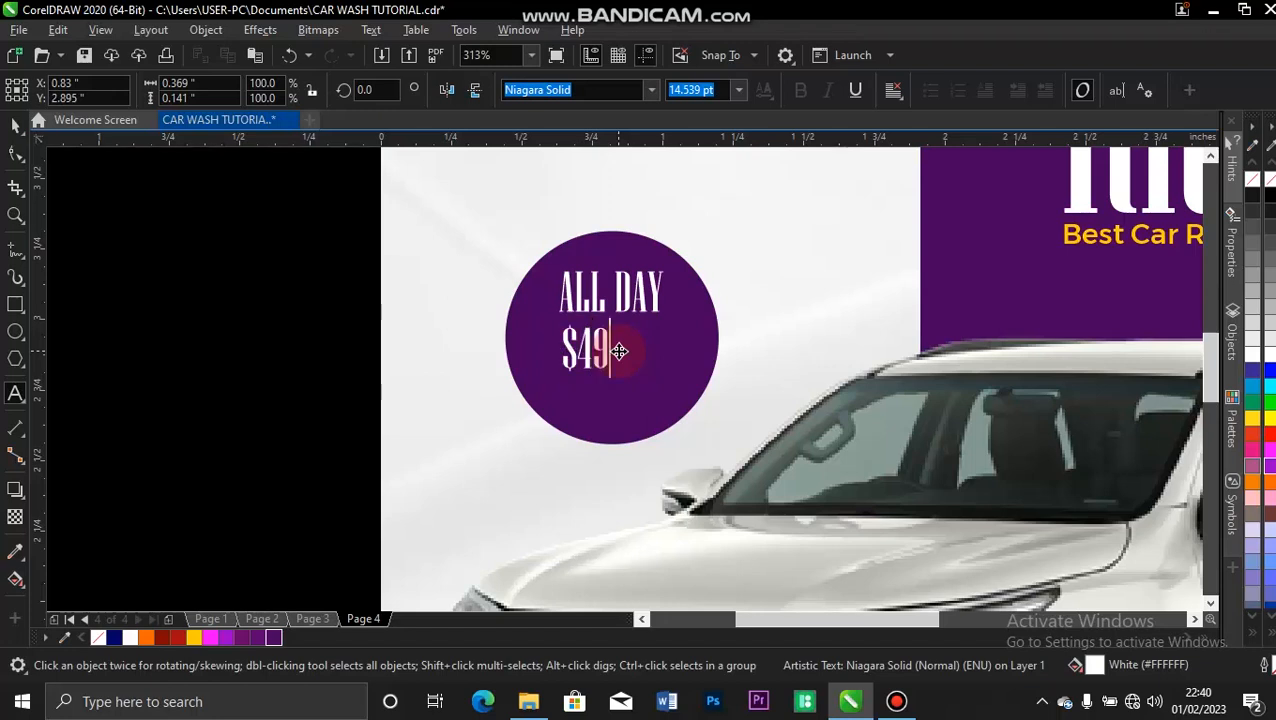
{"action": "type", "text": ".99"}
{"action": "left_click", "coordinate": [10, 125]}
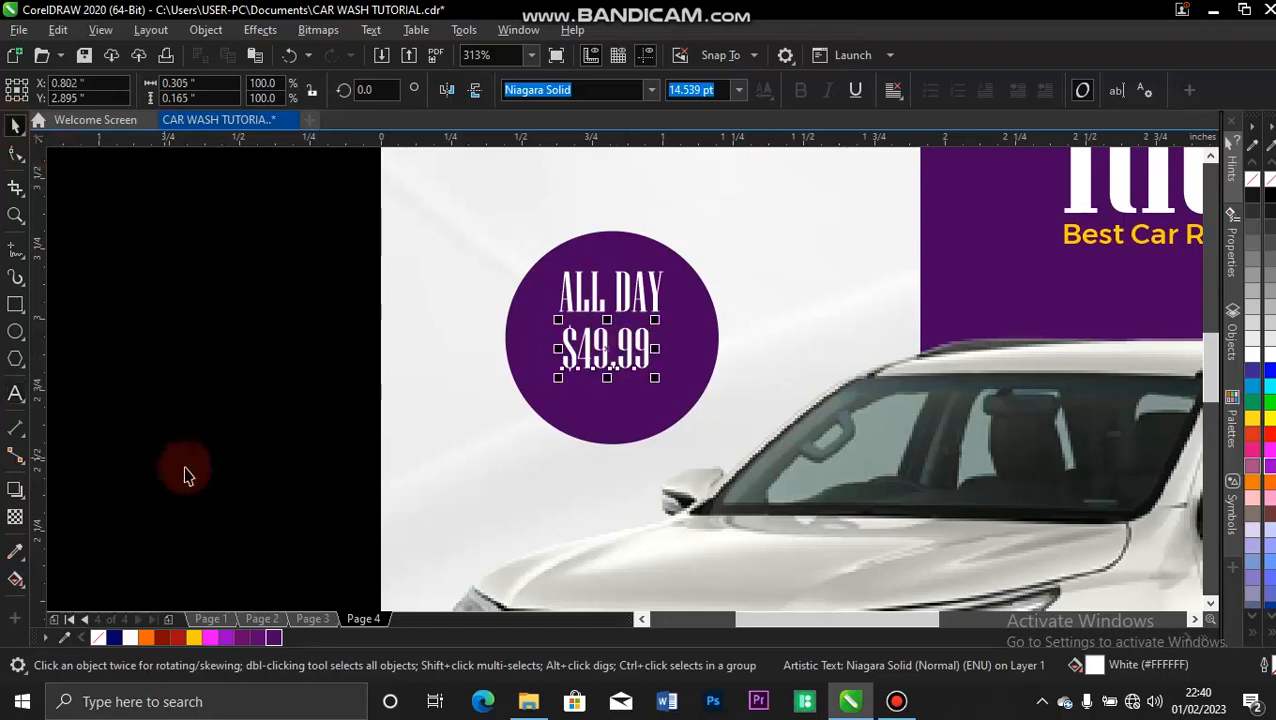
{"action": "left_click", "coordinate": [193, 637]}
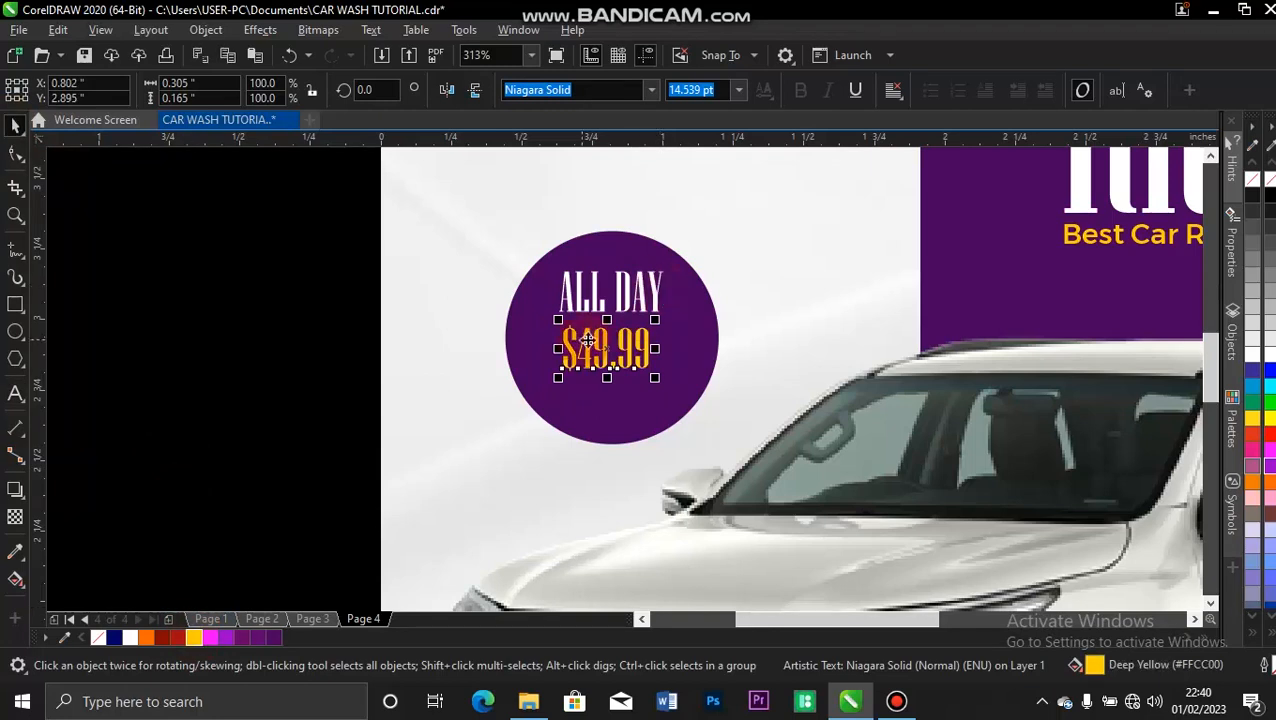
Enlarge the "$49.99" text, shrink the "ALL DAY" text above it, and center both lines on the purple circle.
{"action": "left_click_drag", "start_coordinate": [657, 320], "coordinate": [649, 355]}
{"action": "left_click", "coordinate": [688, 299], "text": "shift"}
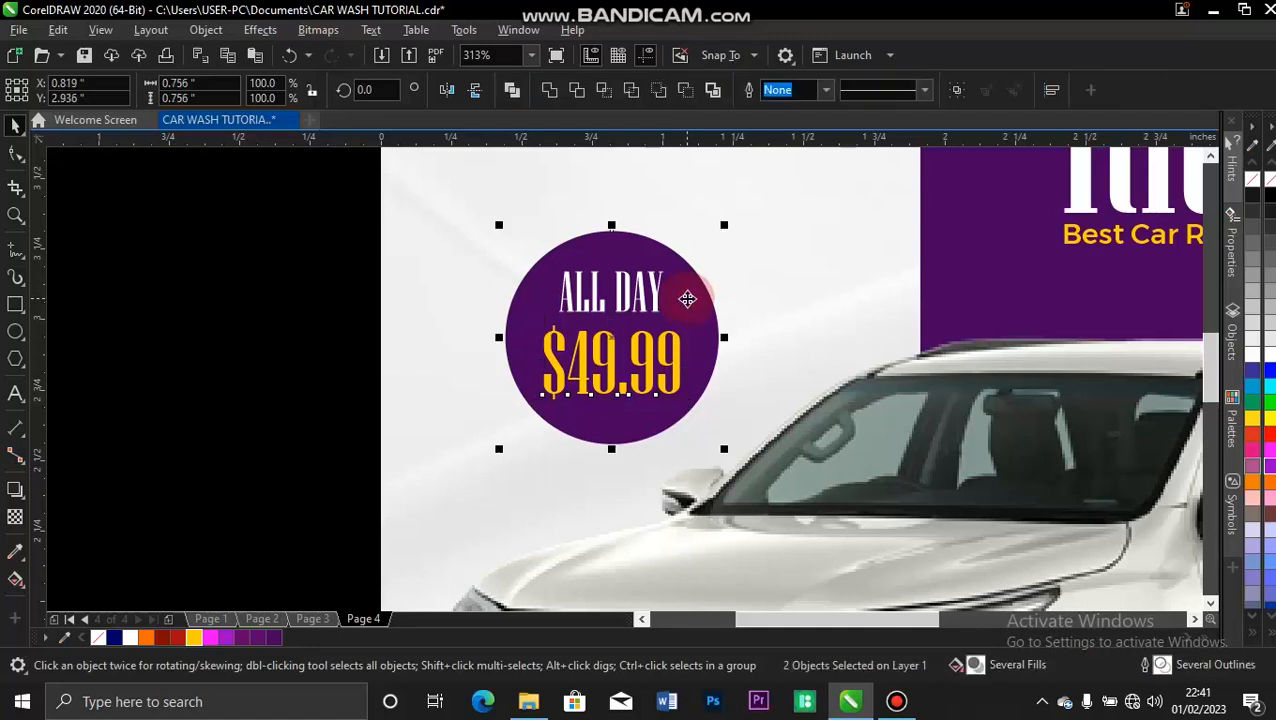
{"action": "left_click", "coordinate": [636, 295]}
{"action": "left_click_drag", "start_coordinate": [669, 267], "coordinate": [668, 280]}
{"action": "left_click", "coordinate": [672, 270]}
{"action": "left_click", "coordinate": [301, 273]}
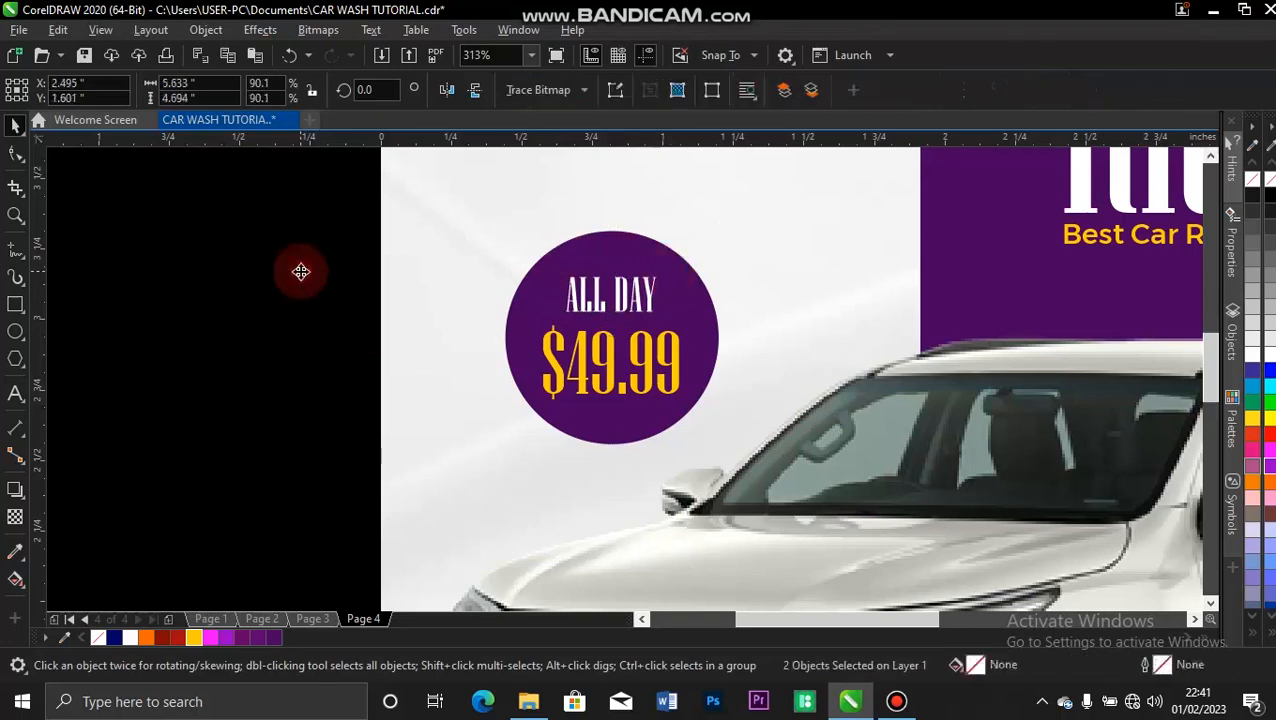
Nudge the SUV image straight up to a vertical position of about 1.73 inches.
{"action": "key", "text": "F4"}
{"action": "left_click", "coordinate": [346, 418]}
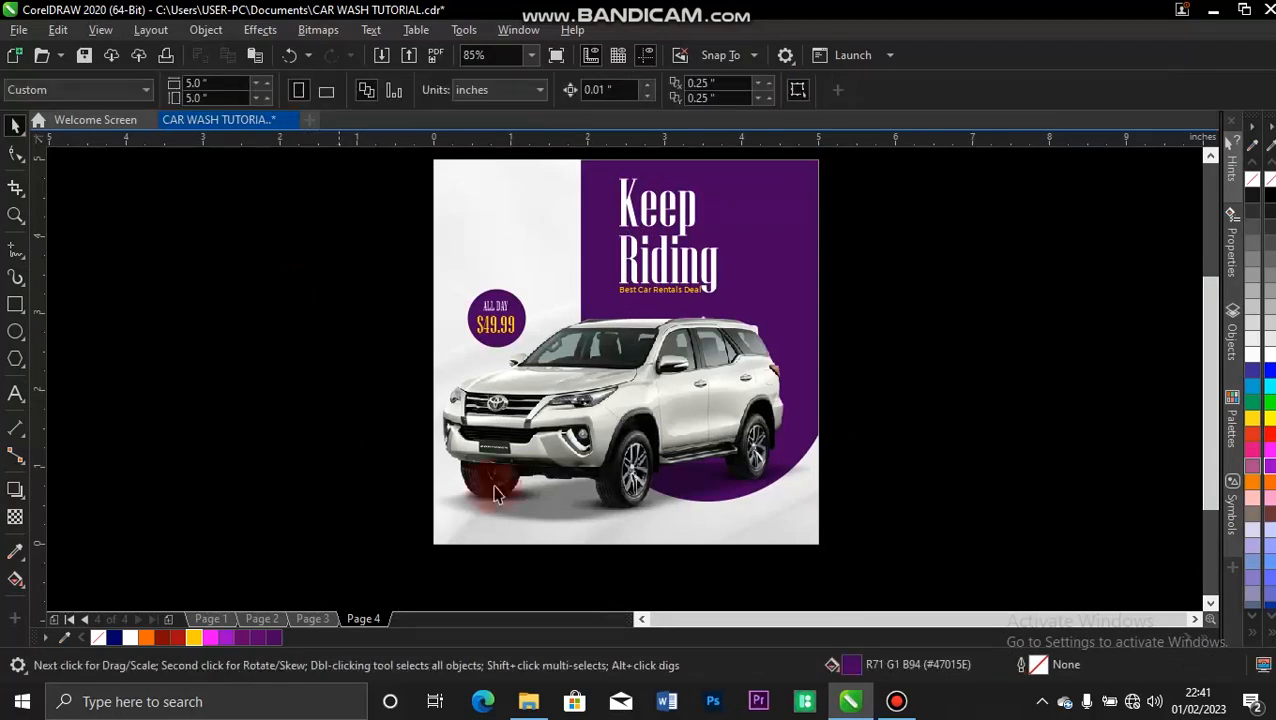
{"action": "left_click", "coordinate": [638, 392]}
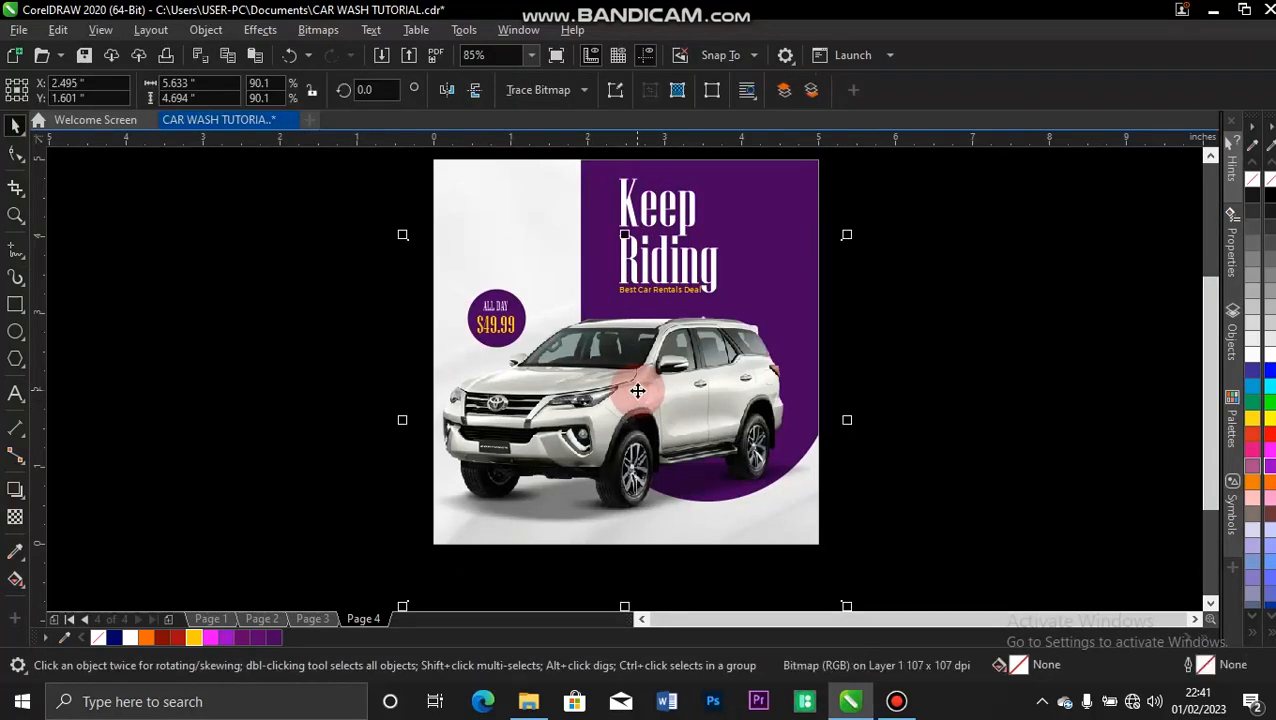
{"action": "key", "text": "Up"}
{"action": "key", "text": "Up"}
{"action": "key", "text": "Up"}
{"action": "key", "text": "Up"}
{"action": "key", "text": "Up"}
{"action": "key", "text": "Up"}
{"action": "key", "text": "Up"}
{"action": "key", "text": "Up"}
{"action": "key", "text": "Up"}
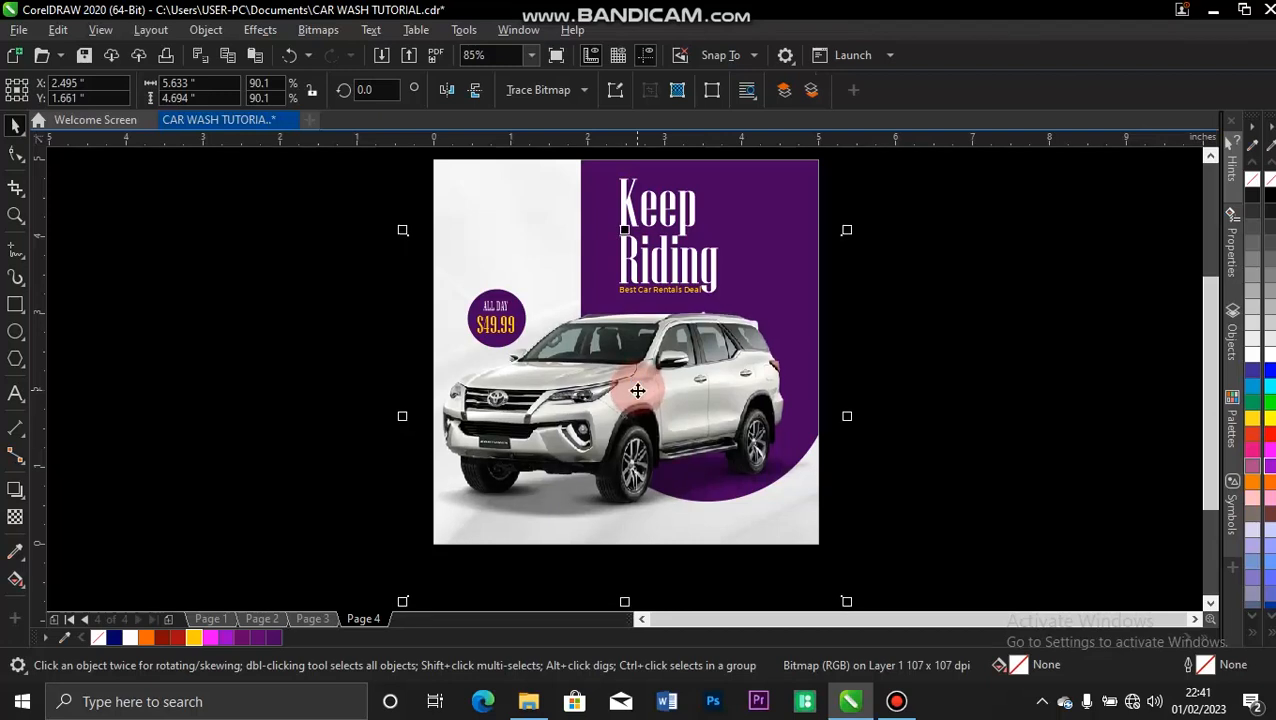
{"action": "key", "text": "Up"}
{"action": "key", "text": "Up"}
{"action": "key", "text": "Up"}
{"action": "key", "text": "Up"}
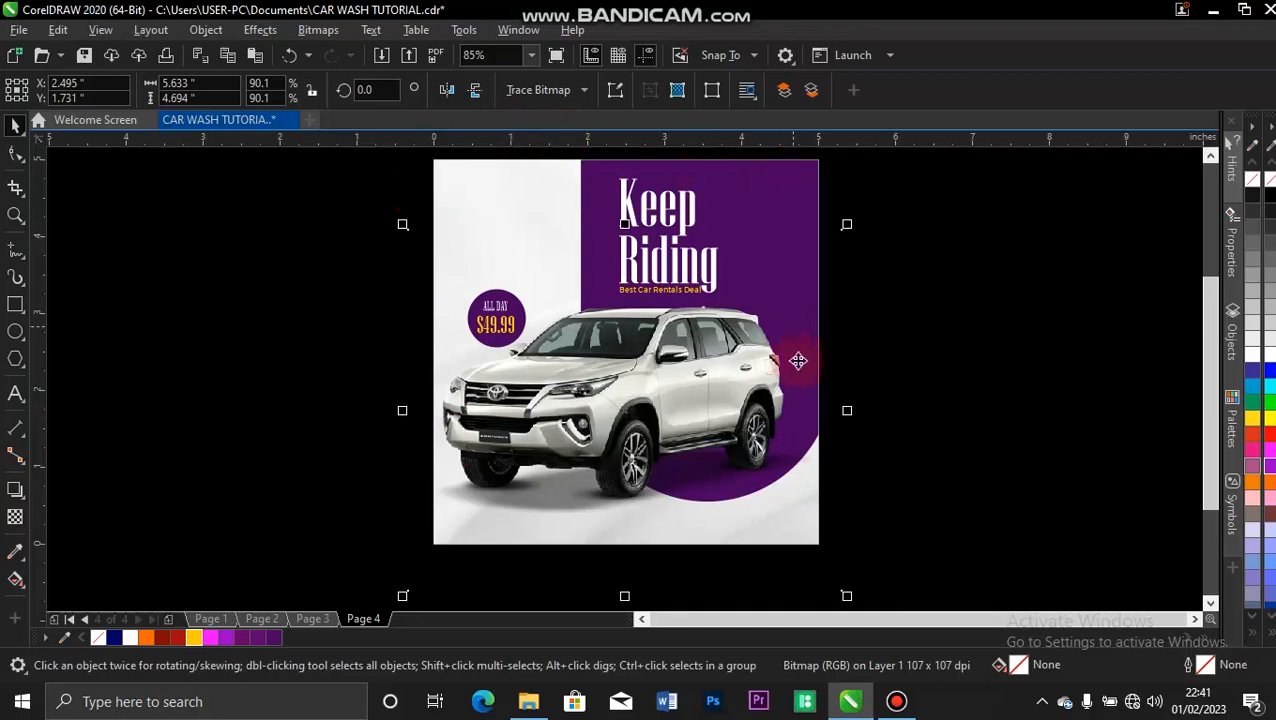
PowerClip the SUV image inside the 5 by 5 inch background rectangle.
{"action": "right_click", "coordinate": [614, 393]}
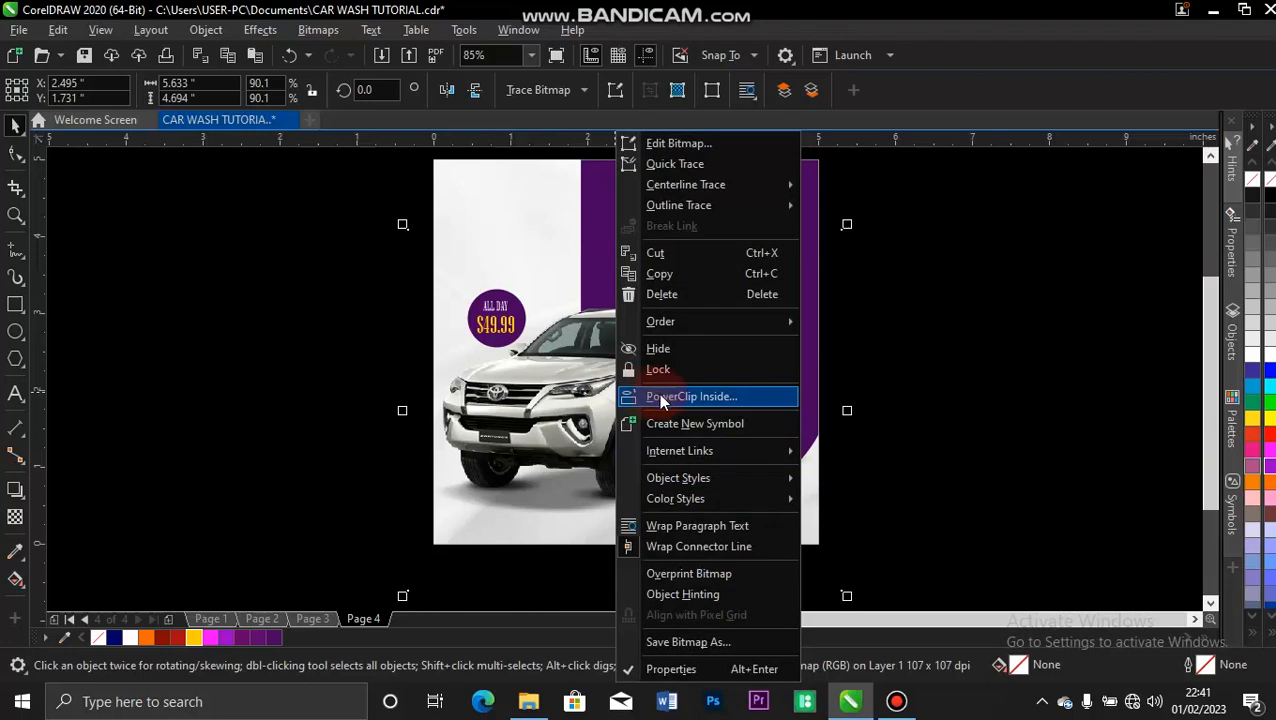
{"action": "left_click", "coordinate": [658, 393]}
{"action": "left_click", "coordinate": [565, 240]}
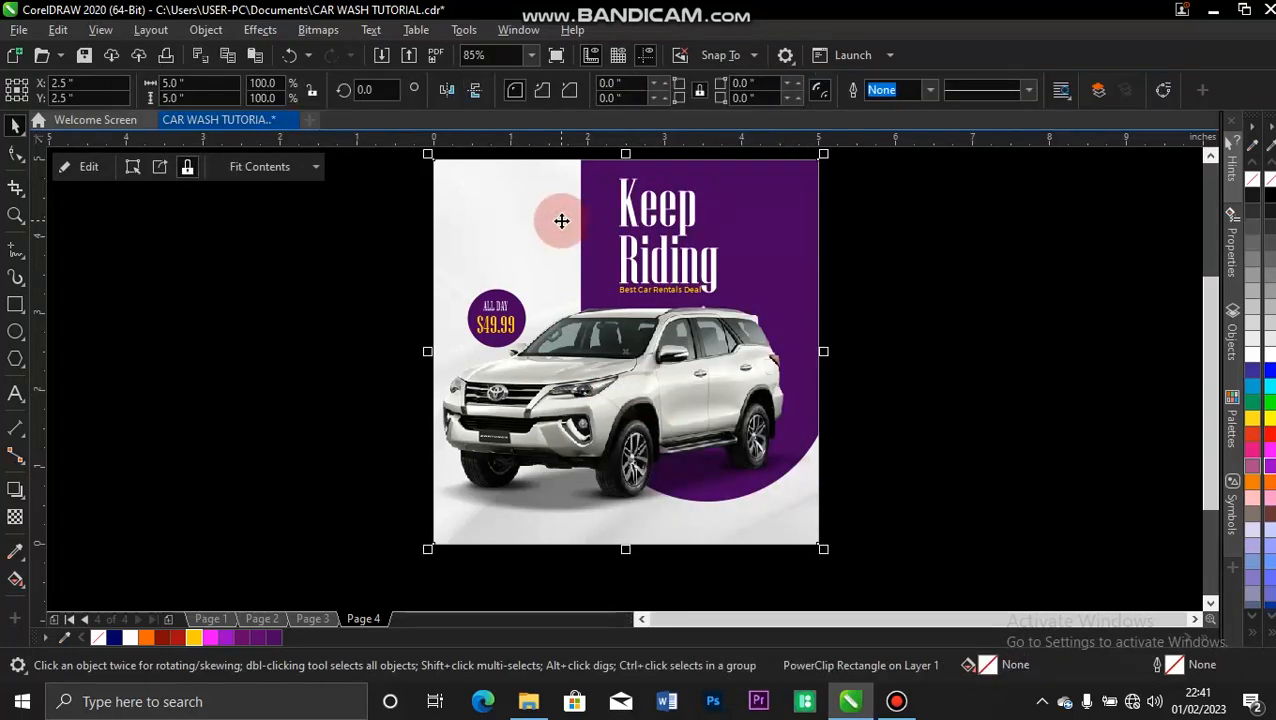
{"action": "left_click", "coordinate": [547, 375]}
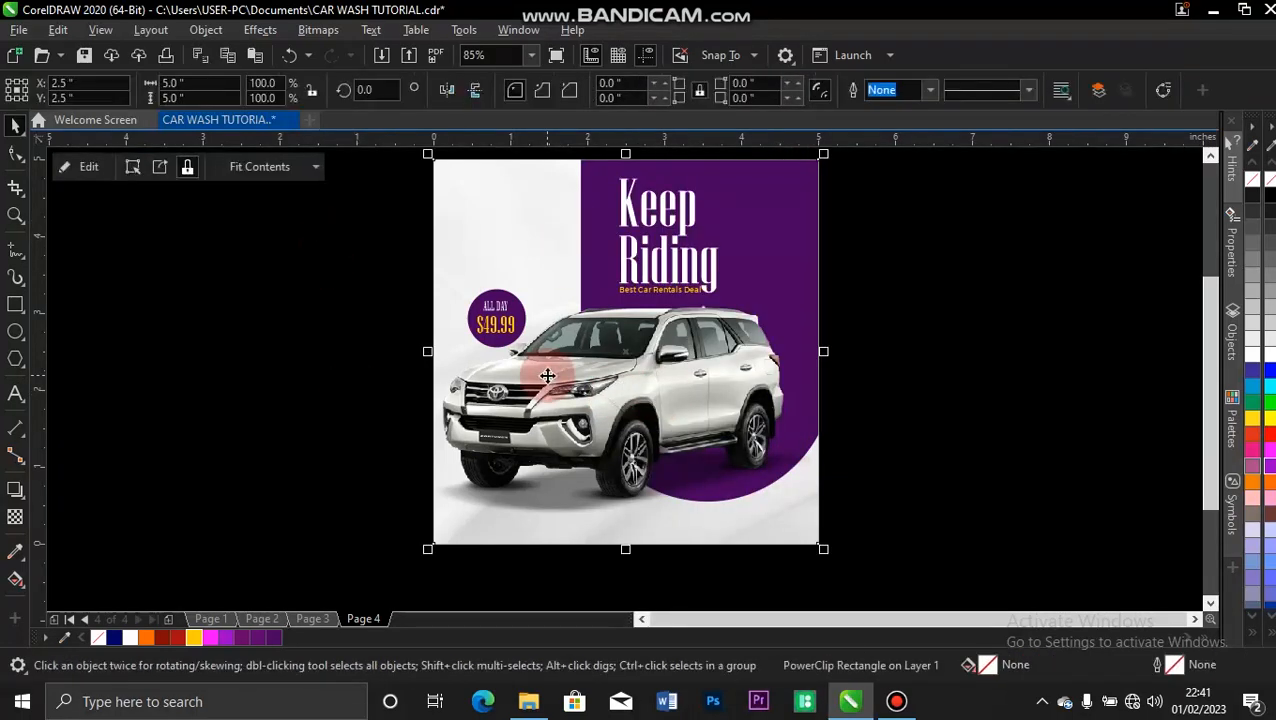
{"action": "left_click", "coordinate": [850, 229]}
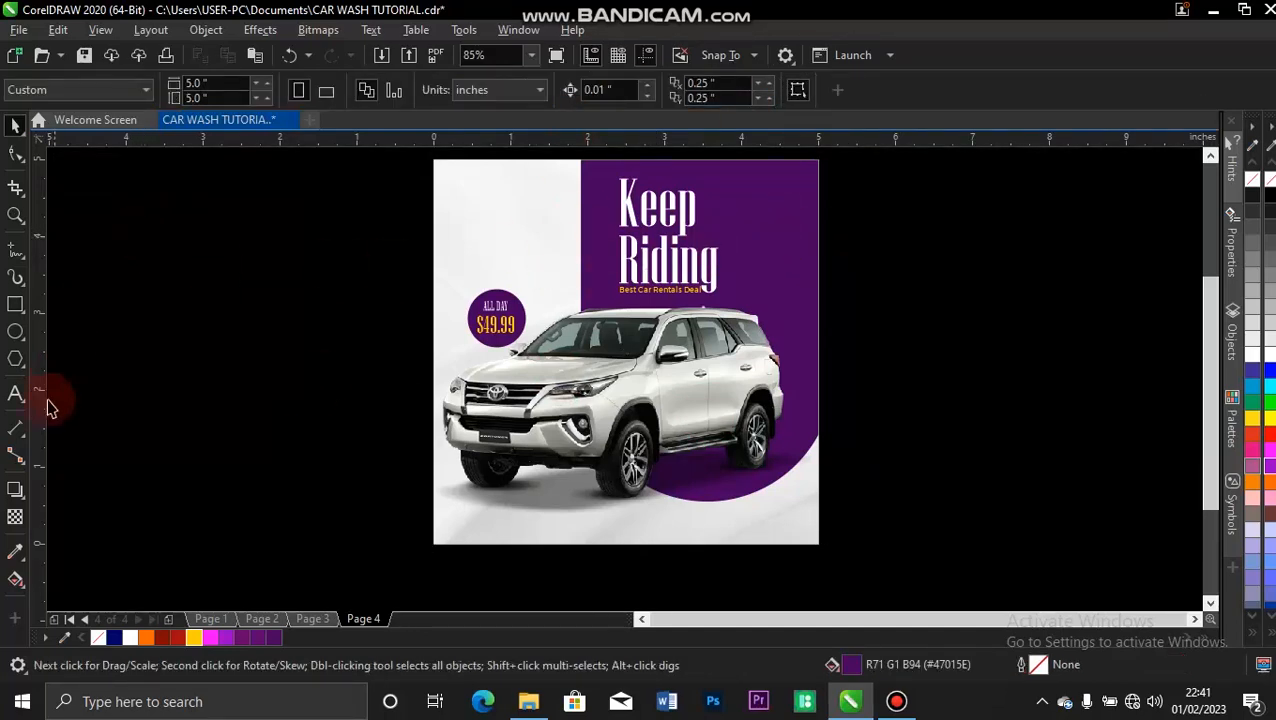
Place a copy of the yellow tagline in the purple shape's upper-right area and replace its wording with "Nekus" in title case.
{"action": "left_click", "coordinate": [668, 292]}
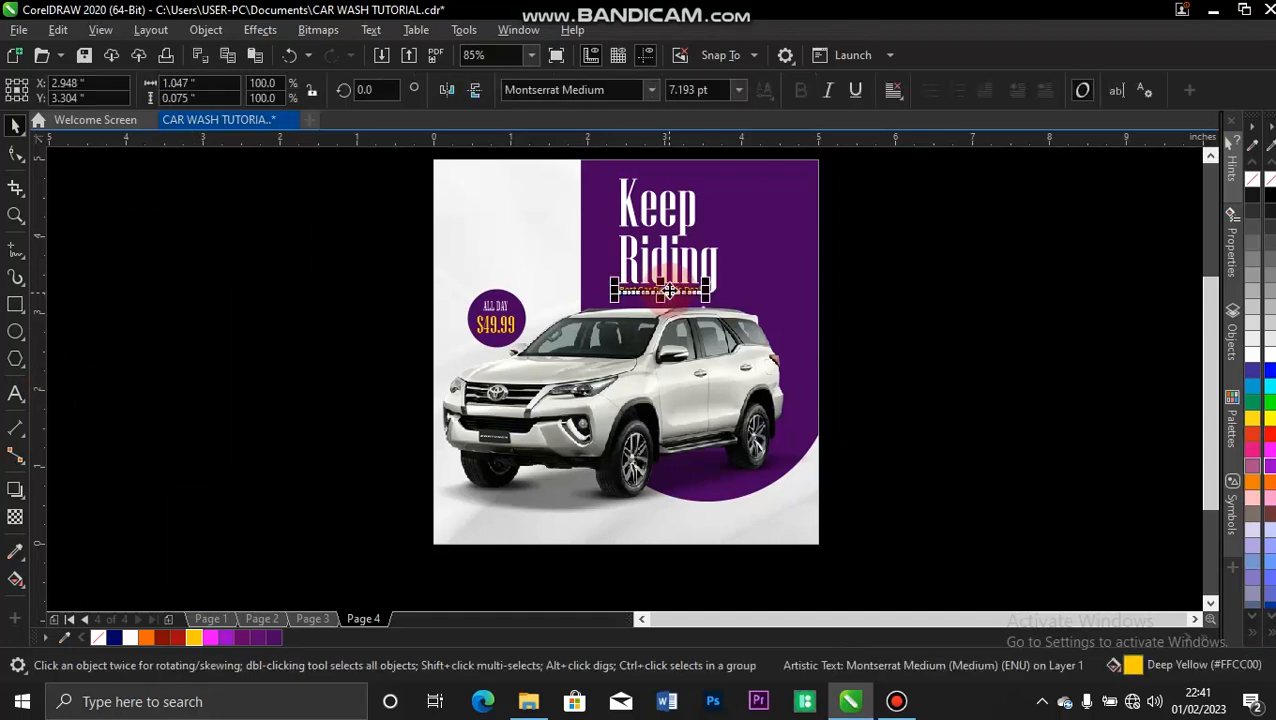
{"action": "left_click_drag", "start_coordinate": [662, 292], "coordinate": [768, 197]}
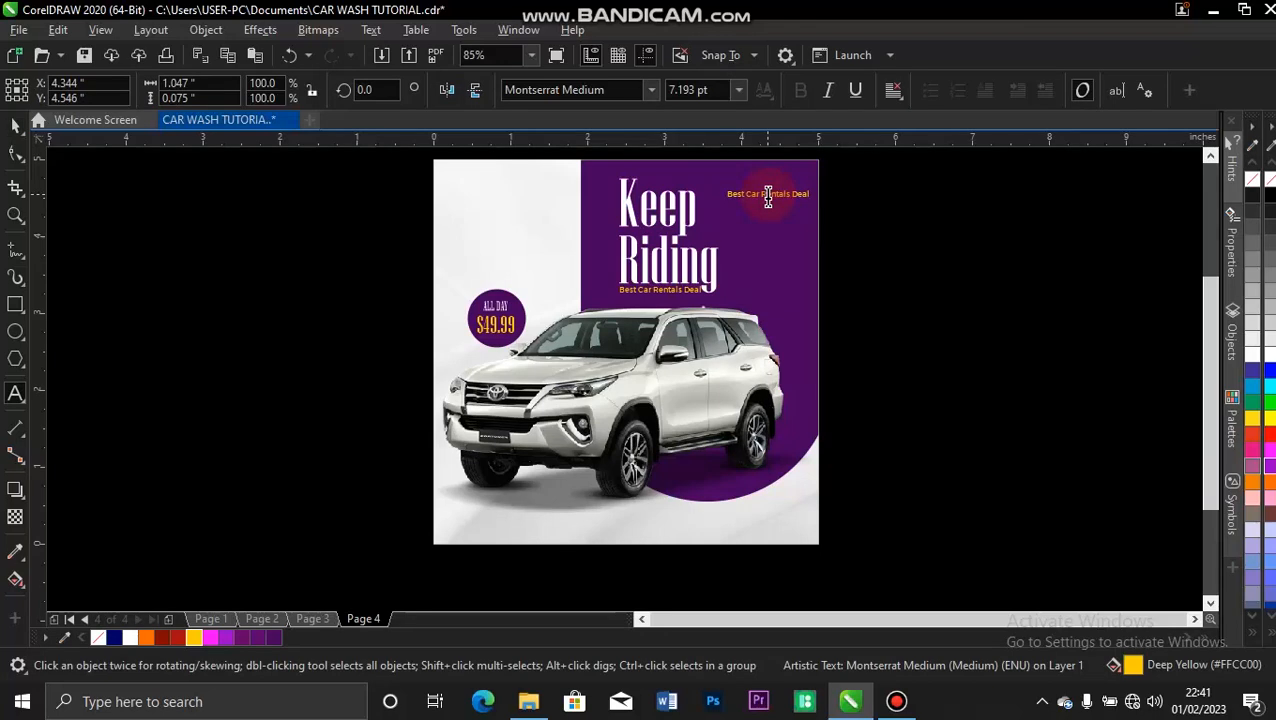
{"action": "triple_click", "coordinate": [768, 197]}
{"action": "type", "text": "Ne"}
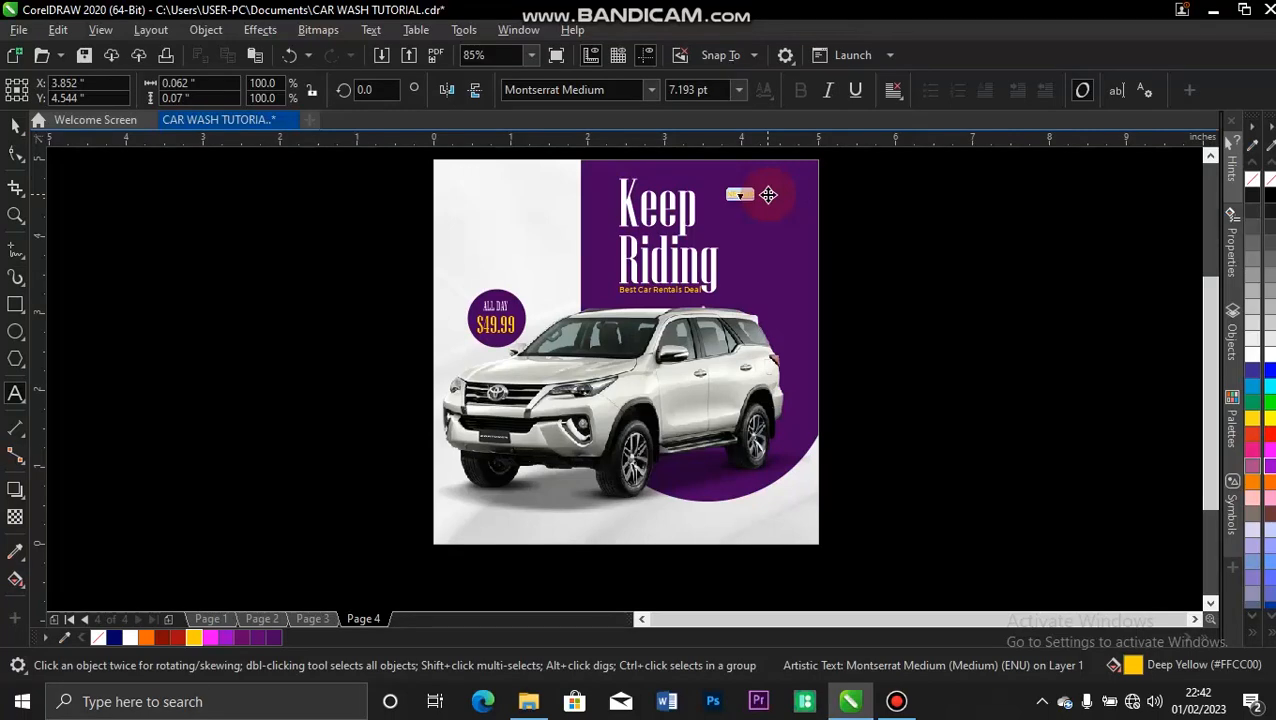
{"action": "key", "text": "shift+F3"}
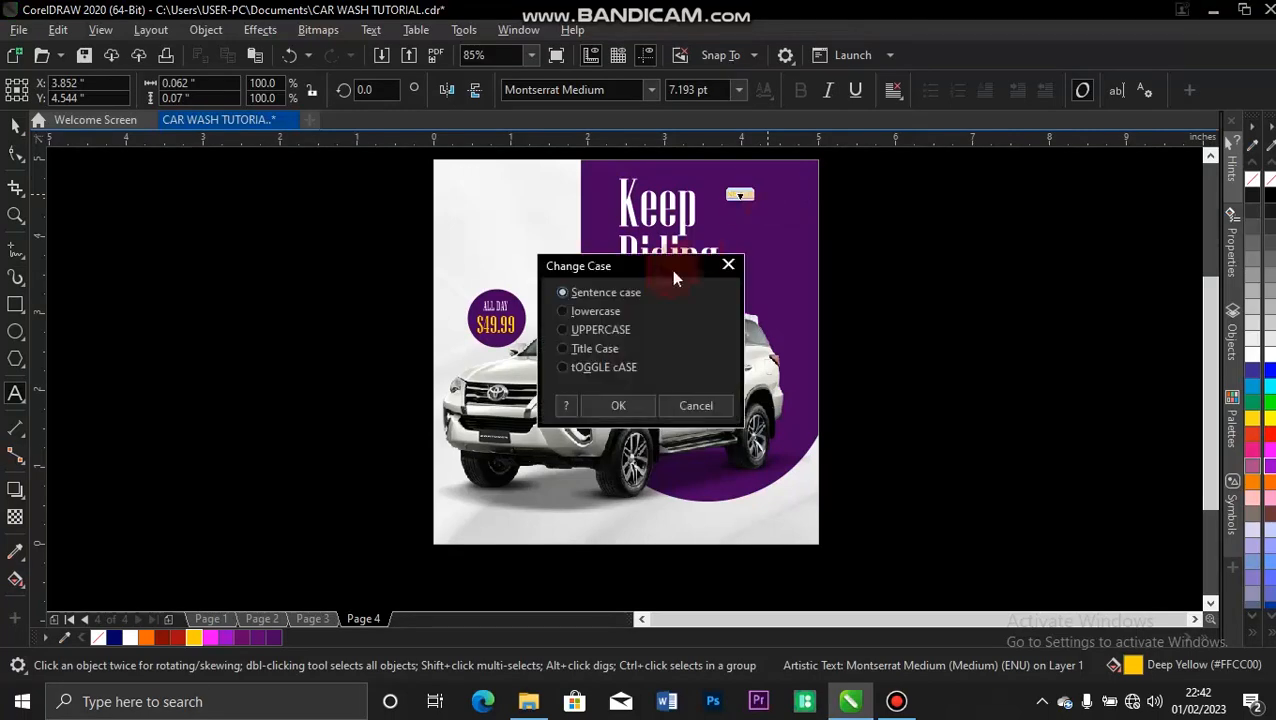
{"action": "left_click", "coordinate": [562, 349]}
{"action": "left_click", "coordinate": [600, 406]}
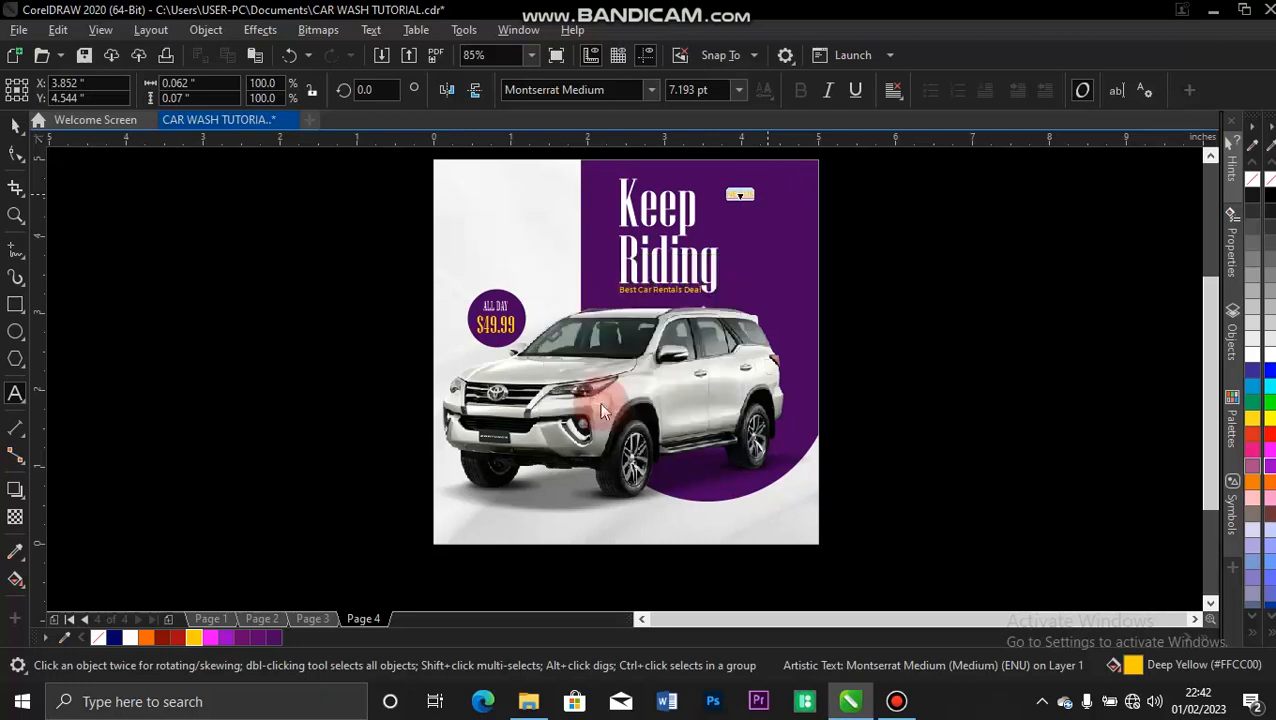
{"action": "left_click", "coordinate": [17, 126]}
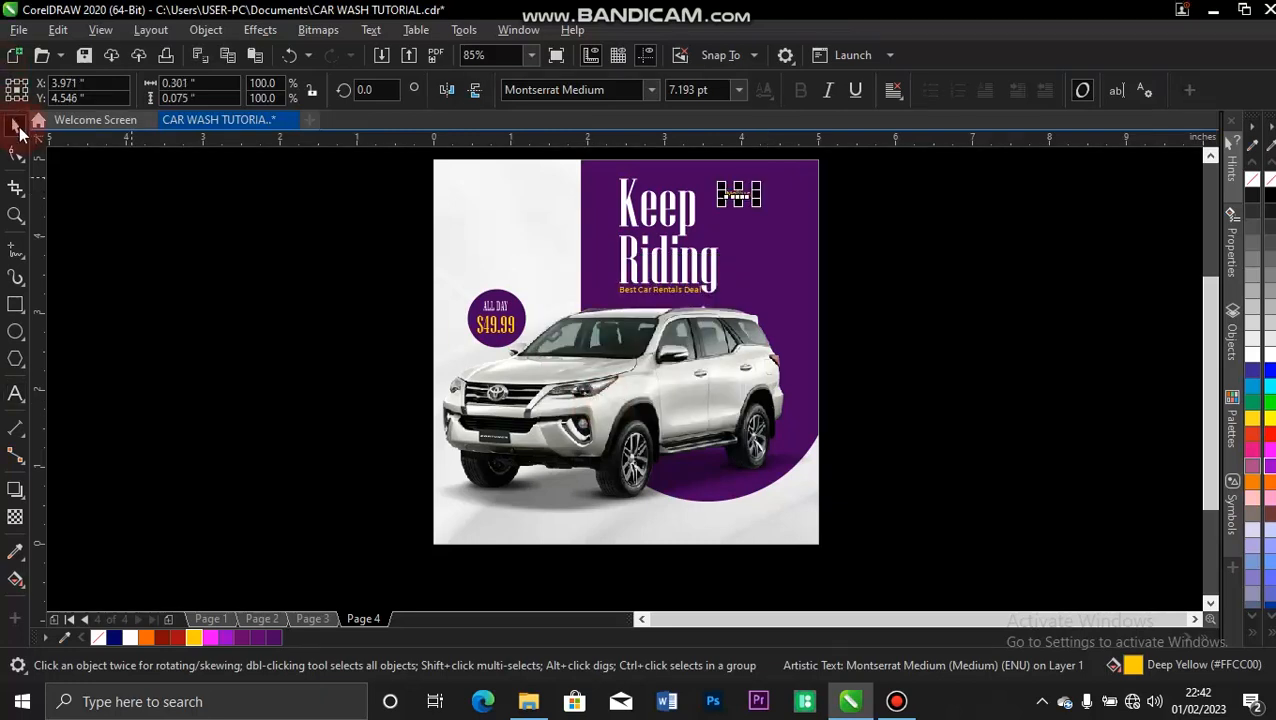
Move the "Nekus" text closer to the flyer's upper-right corner, set its font to Brittany Signature and enlarge it to about 9.9 pt.
{"action": "key", "text": "z"}
{"action": "left_click_drag", "start_coordinate": [825, 152], "coordinate": [590, 245]}
{"action": "left_click_drag", "start_coordinate": [607, 378], "coordinate": [757, 358]}
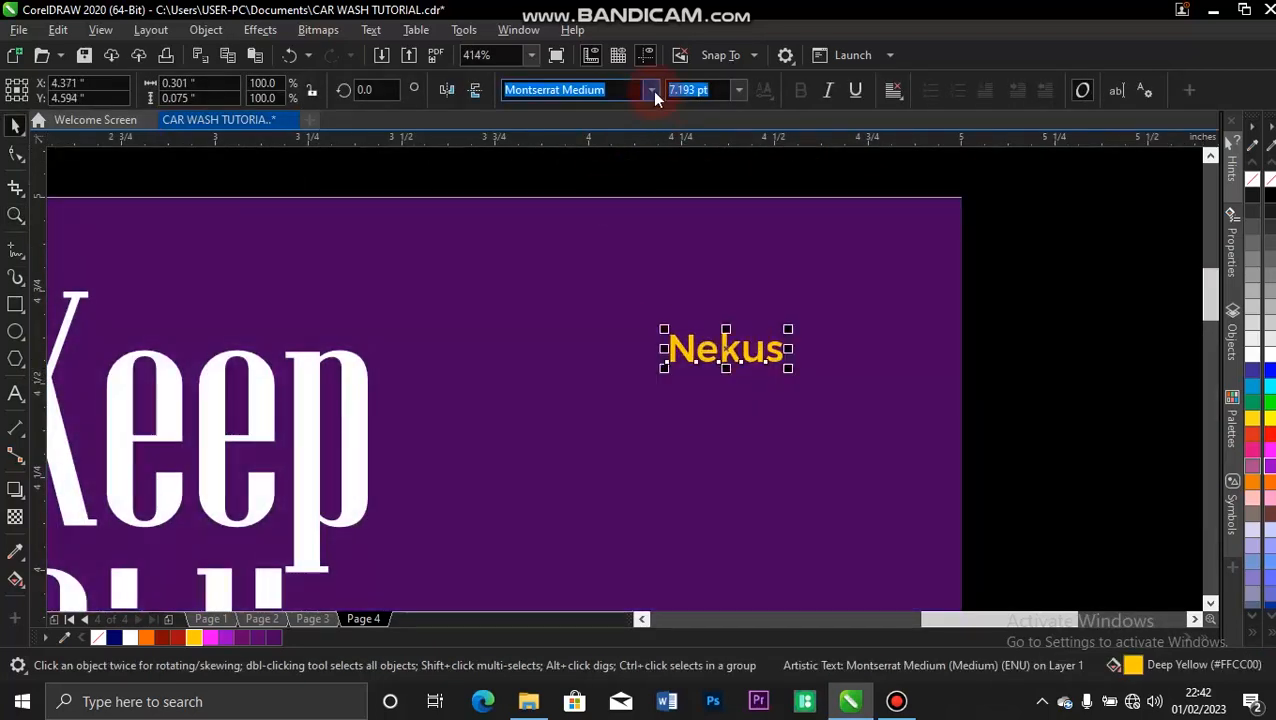
{"action": "left_click", "coordinate": [652, 90]}
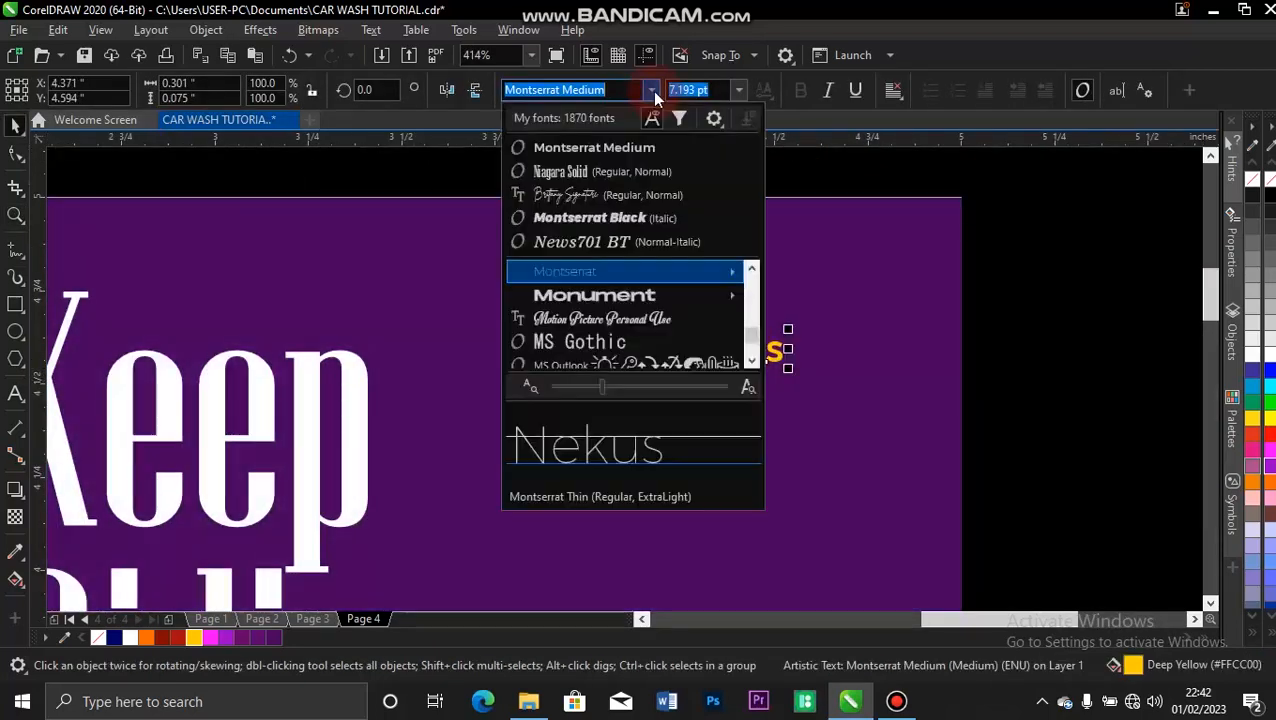
{"action": "left_click", "coordinate": [580, 194]}
{"action": "left_click_drag", "start_coordinate": [772, 316], "coordinate": [807, 296]}
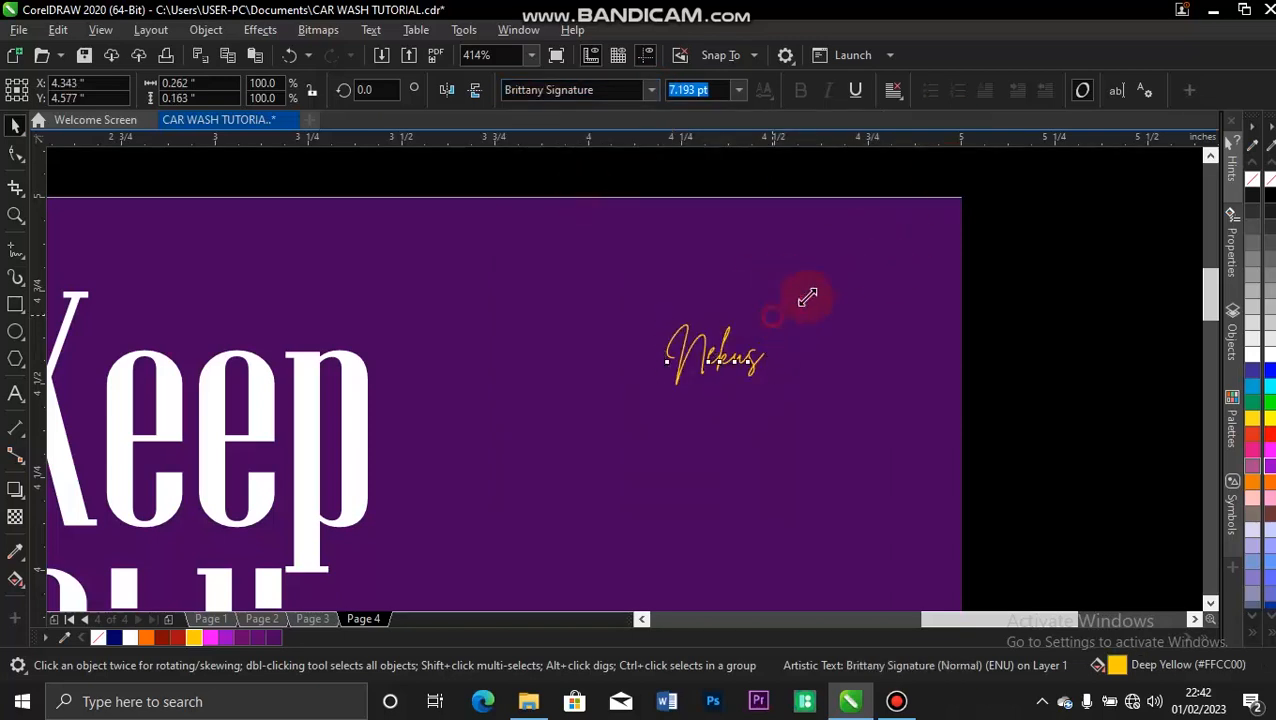
Draw a circle about 0.16 inches wide over the last letters of "Nekus" and fill it white.
{"action": "left_click", "coordinate": [15, 336]}
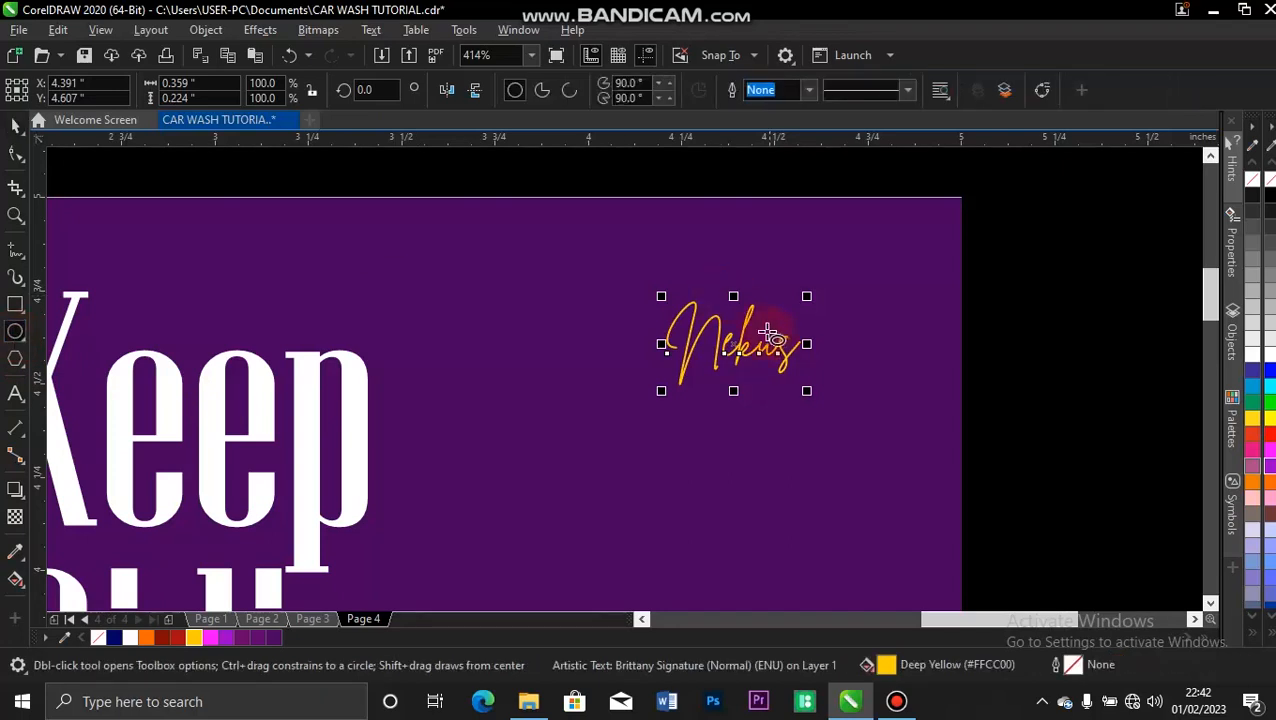
{"action": "left_click", "coordinate": [729, 174]}
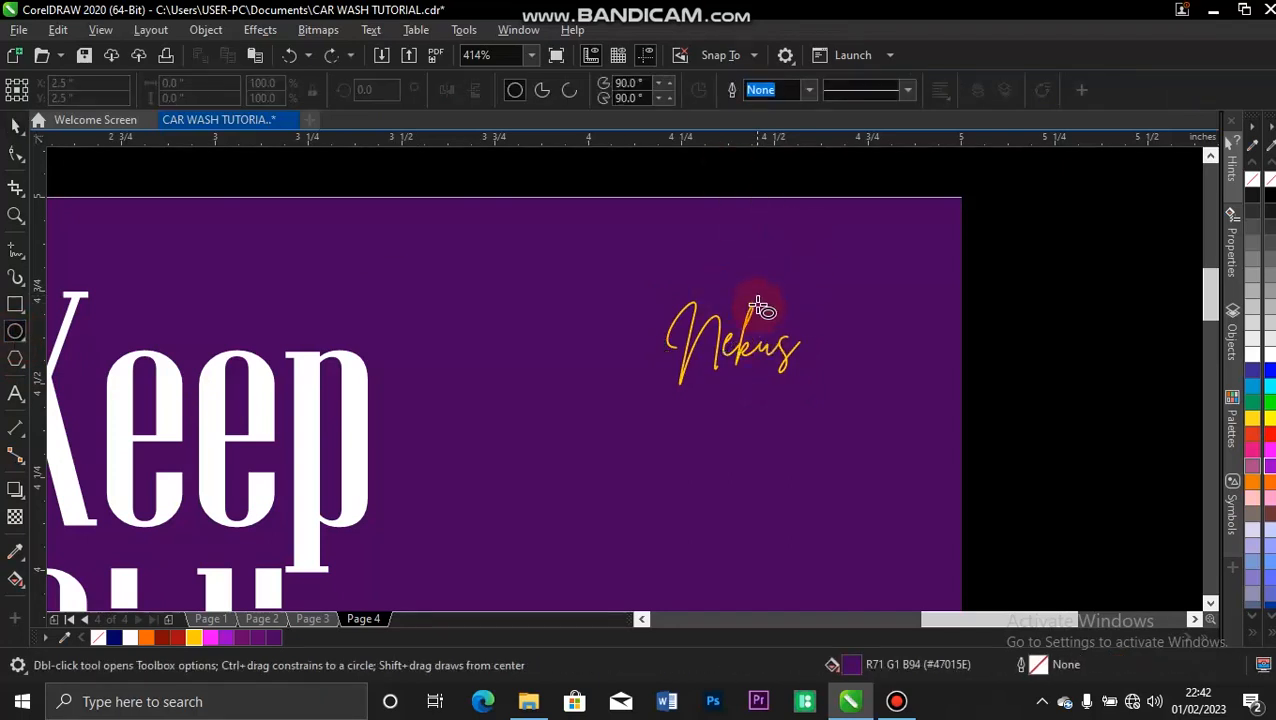
{"action": "left_click_drag", "start_coordinate": [759, 319], "coordinate": [821, 373]}
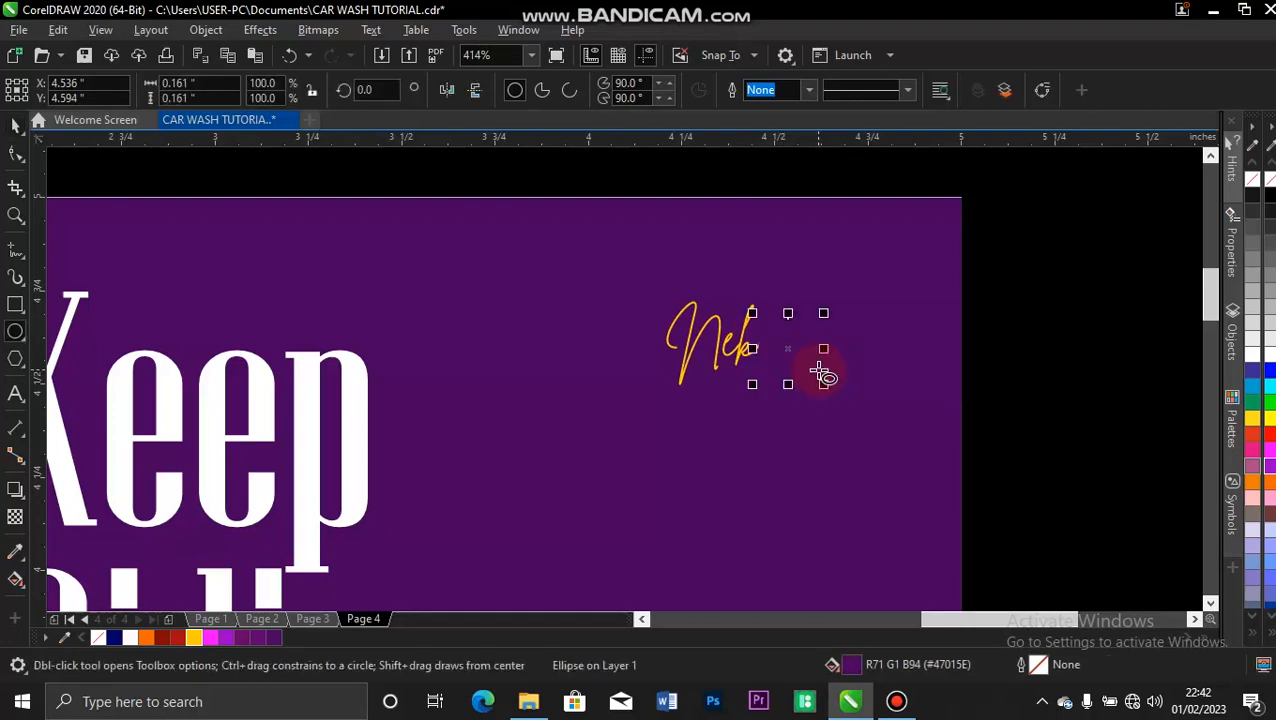
{"action": "left_click", "coordinate": [131, 640]}
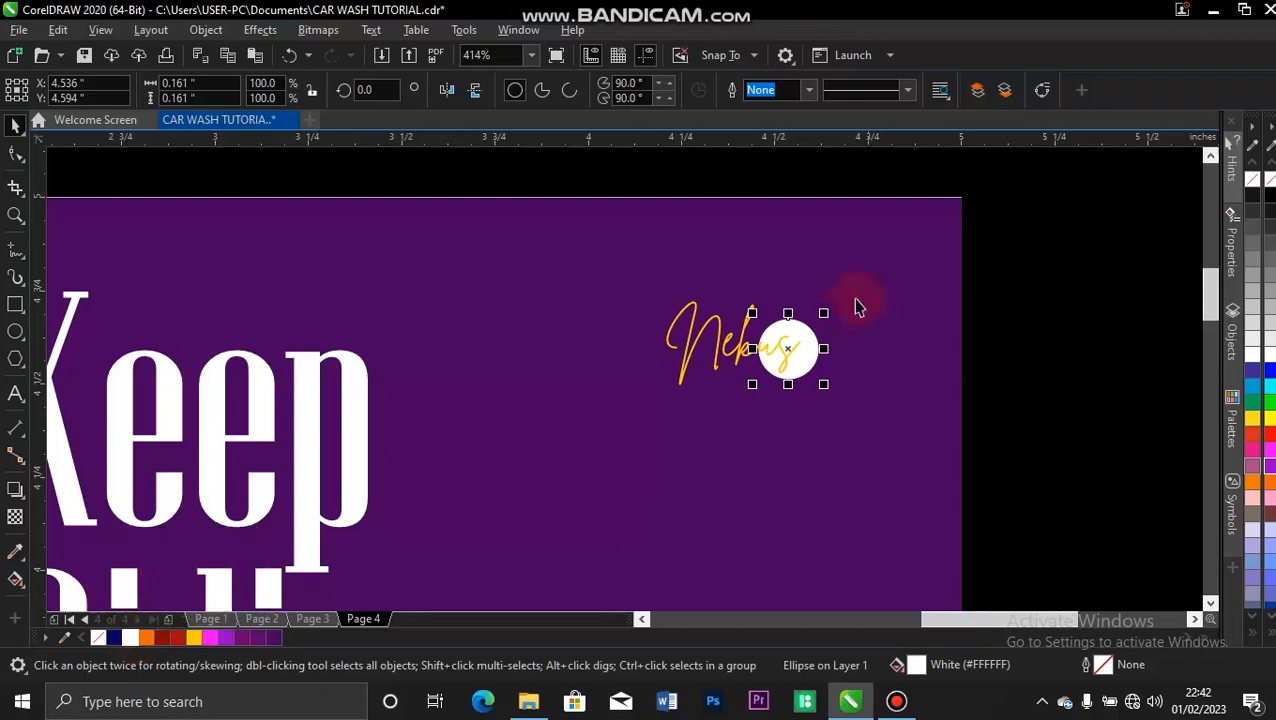
{"action": "left_click_drag", "start_coordinate": [805, 356], "coordinate": [797, 361]}
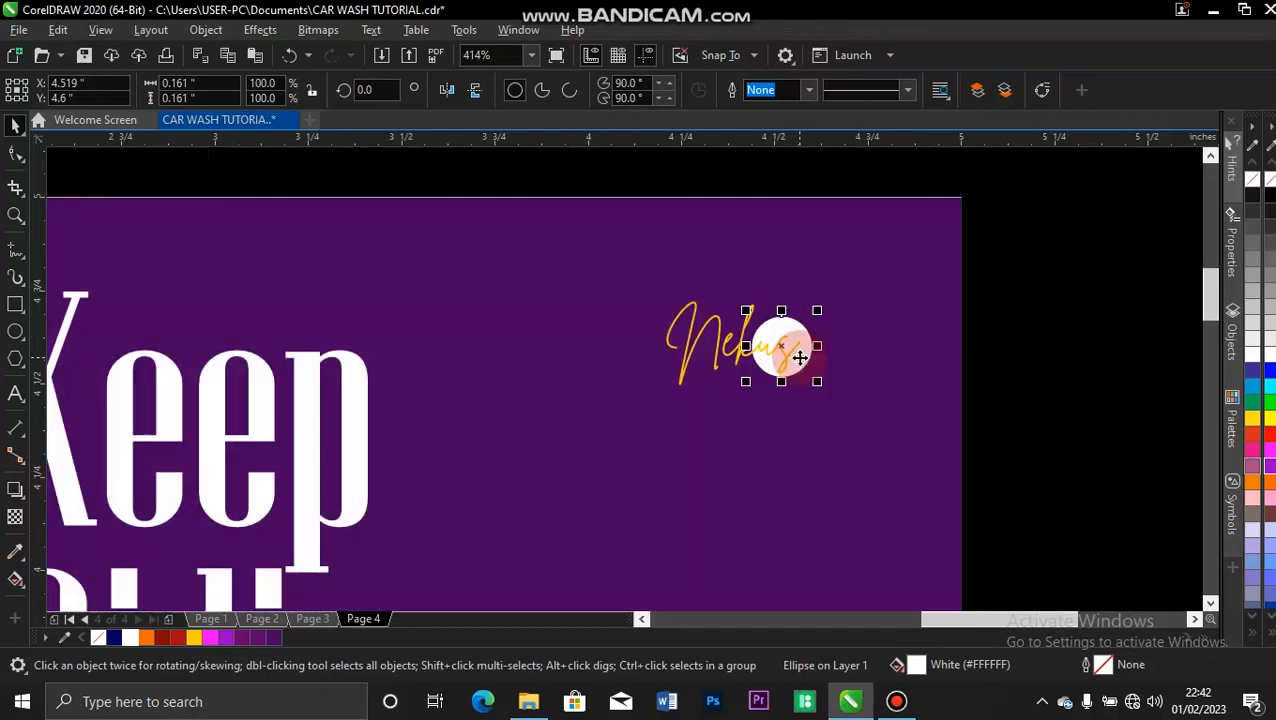
Recolor the "Nekus" text white and the small circle behind it Deep Yellow.
{"action": "left_click", "coordinate": [768, 168]}
{"action": "left_click", "coordinate": [686, 360]}
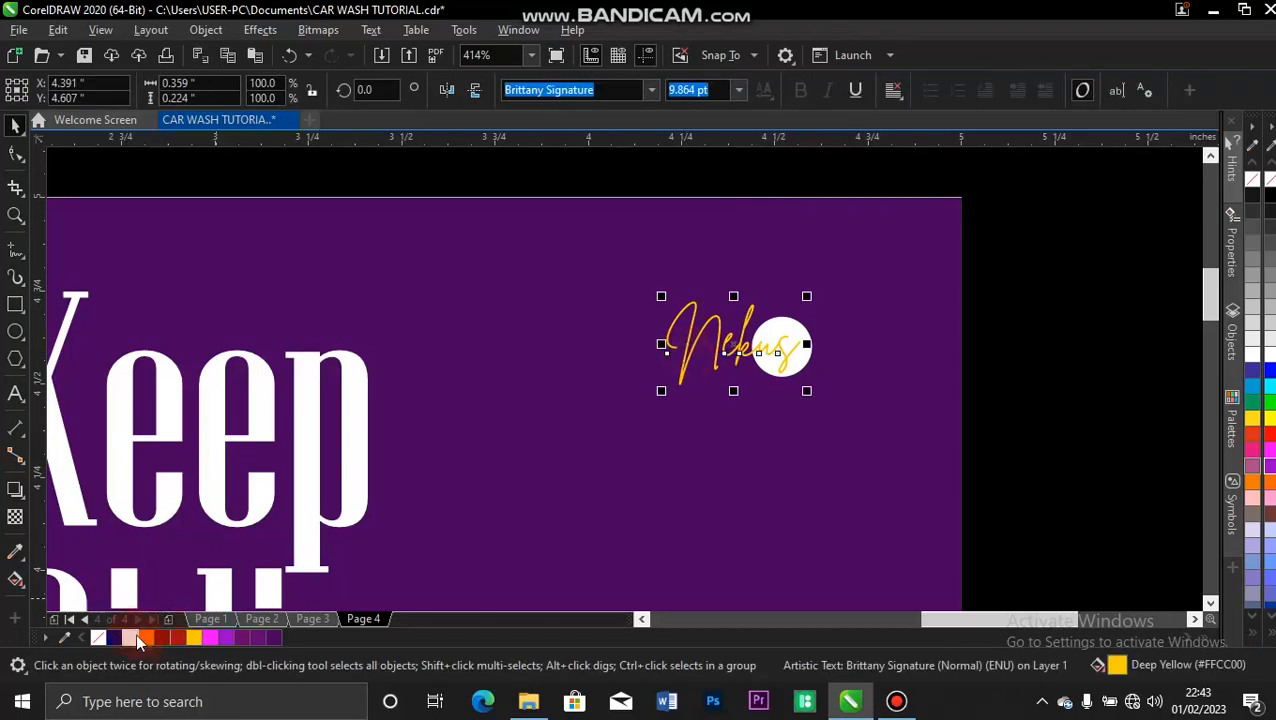
{"action": "left_click", "coordinate": [130, 637]}
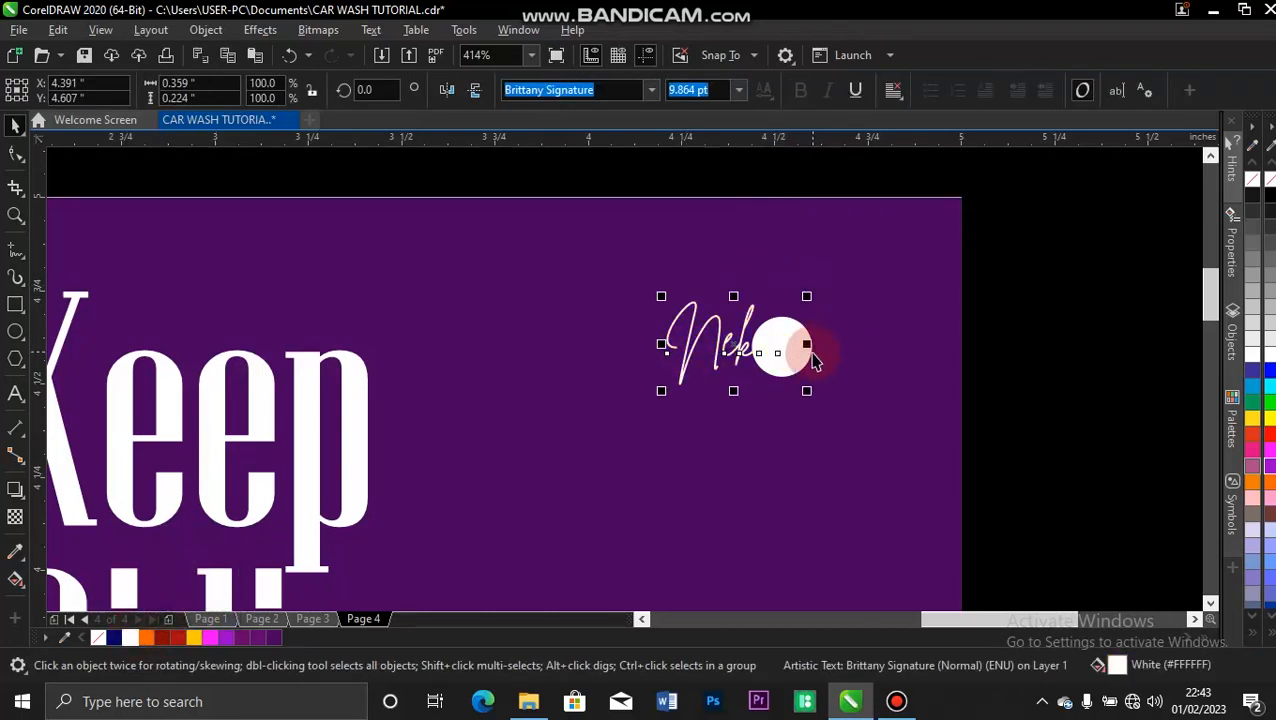
{"action": "left_click", "coordinate": [812, 364]}
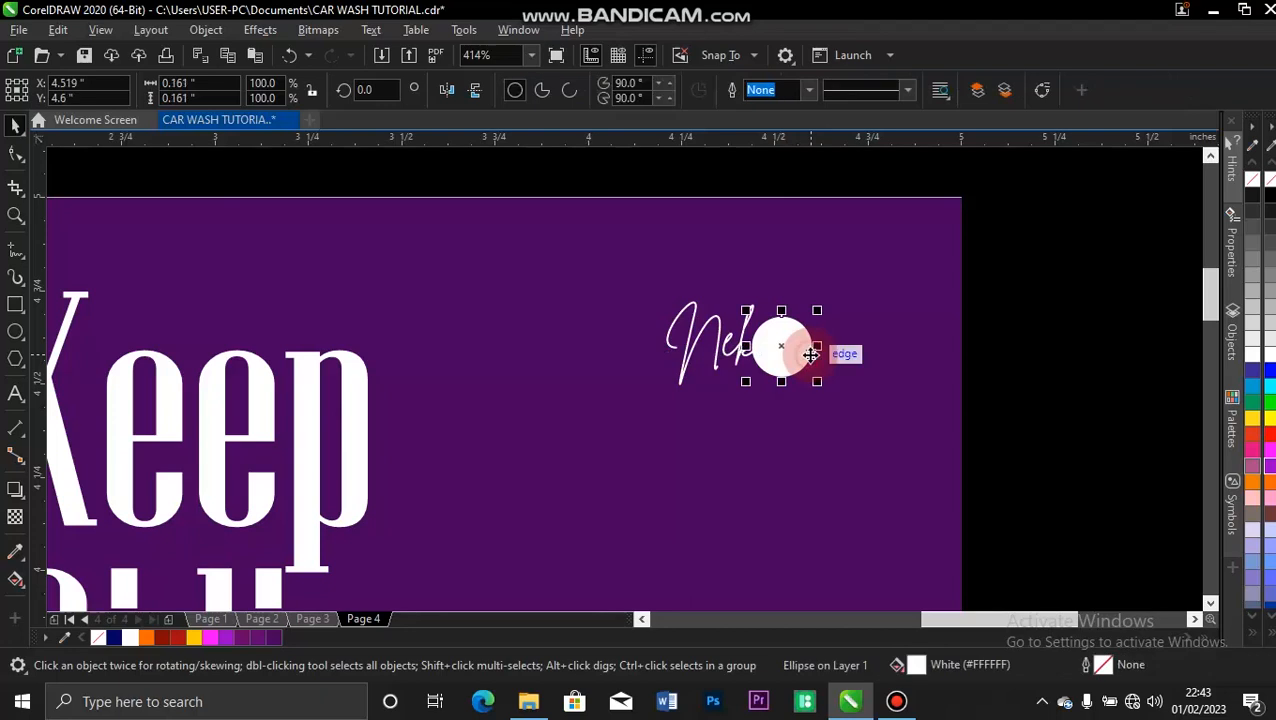
{"action": "left_click", "coordinate": [195, 641]}
{"action": "left_click", "coordinate": [1017, 198]}
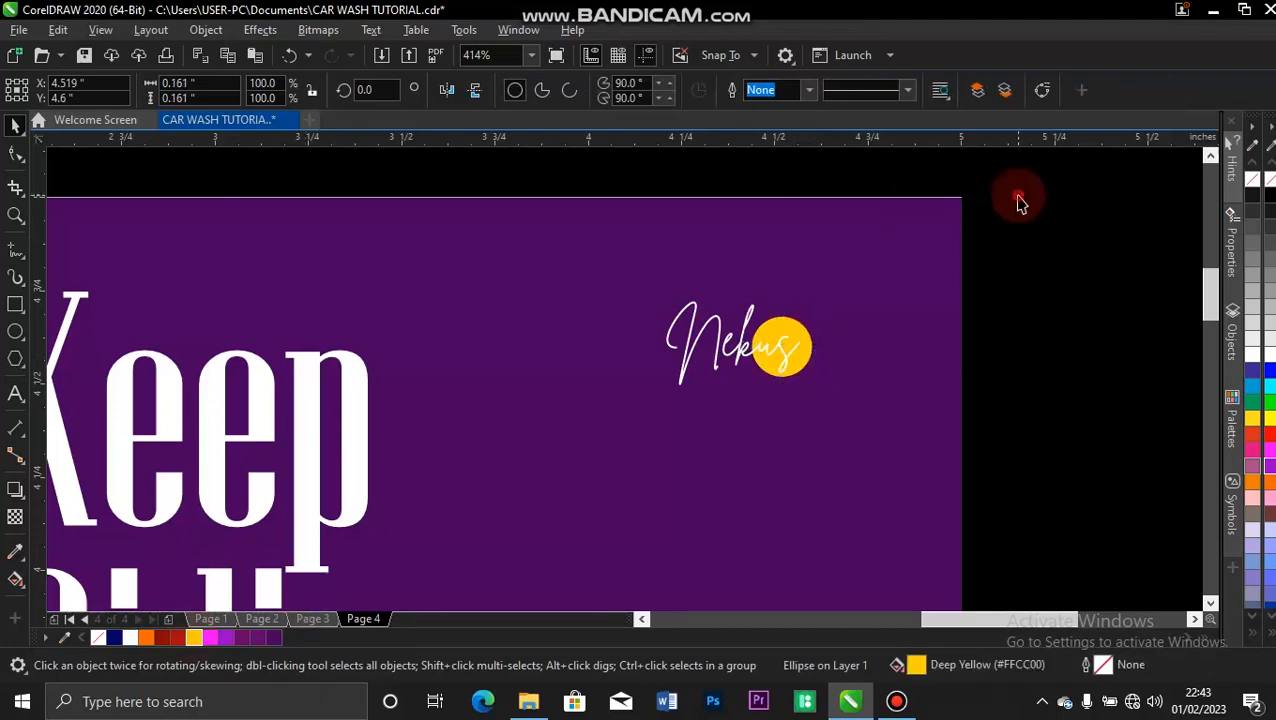
Group the "Nekus" text with its yellow circle and shift the group slightly right and down on the purple shape.
{"action": "left_click_drag", "start_coordinate": [1024, 231], "coordinate": [570, 428]}
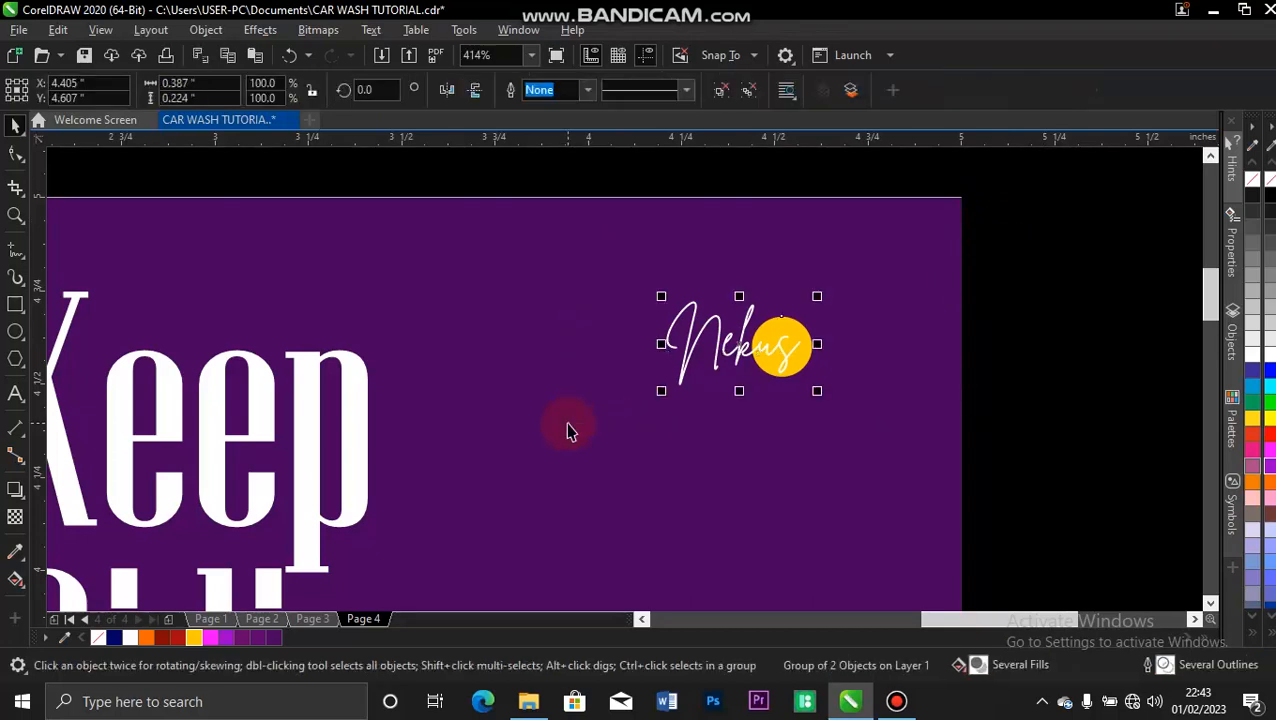
{"action": "left_click_drag", "start_coordinate": [777, 347], "coordinate": [794, 352]}
{"action": "left_click", "coordinate": [1145, 330]}
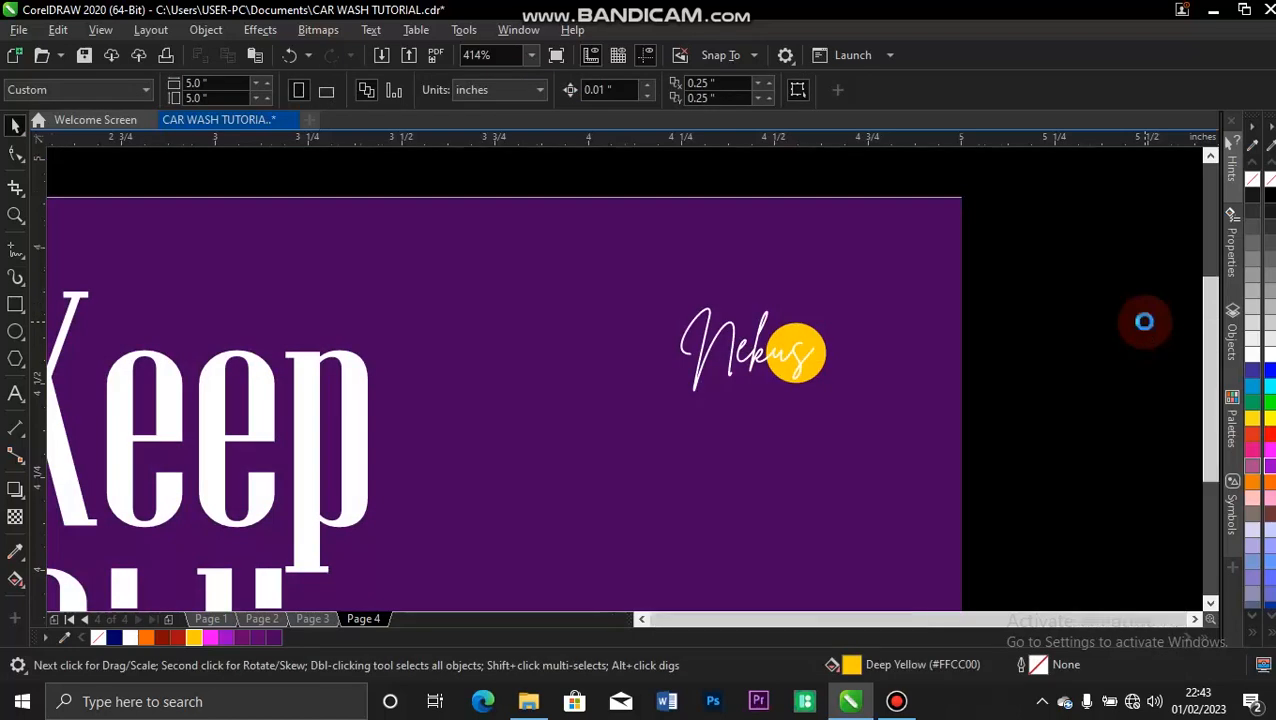
{"action": "key", "text": "shift+F4"}
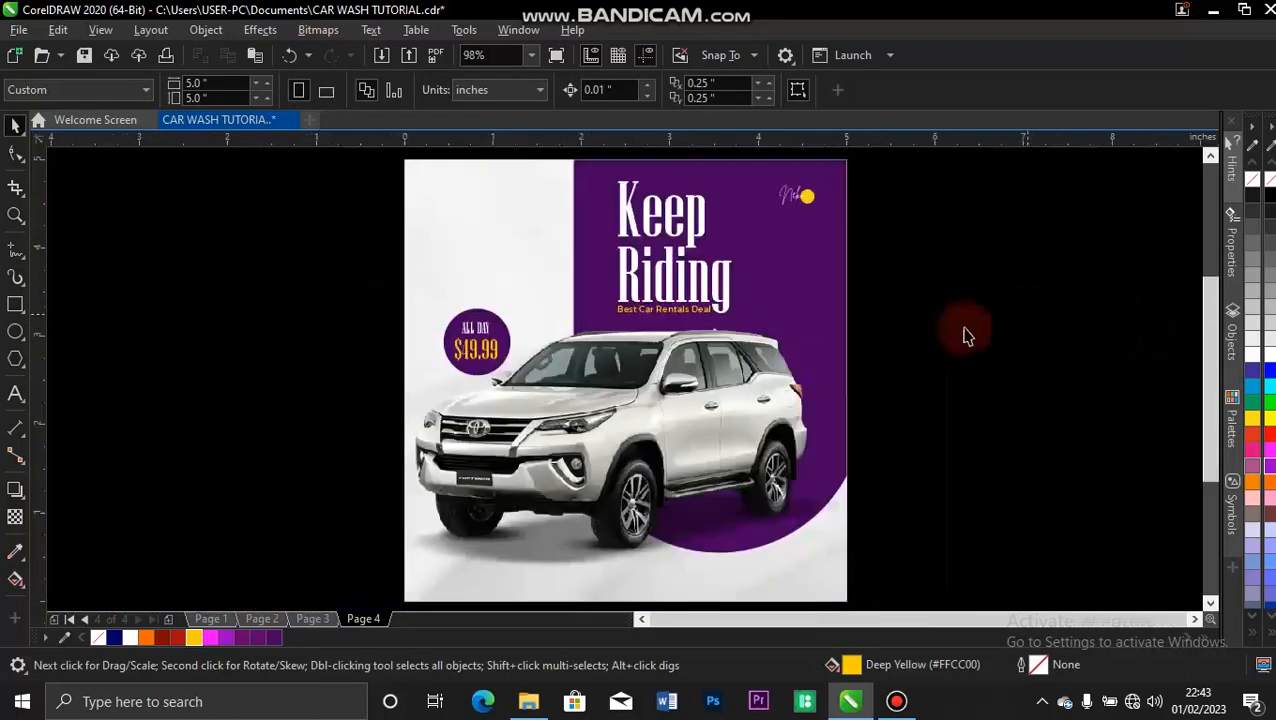
Shift the grouped "Nekus" logo slightly left and down on the purple shape.
{"action": "left_click", "coordinate": [810, 211]}
{"action": "left_click_drag", "start_coordinate": [809, 207], "coordinate": [803, 206]}
{"action": "left_click", "coordinate": [930, 212]}
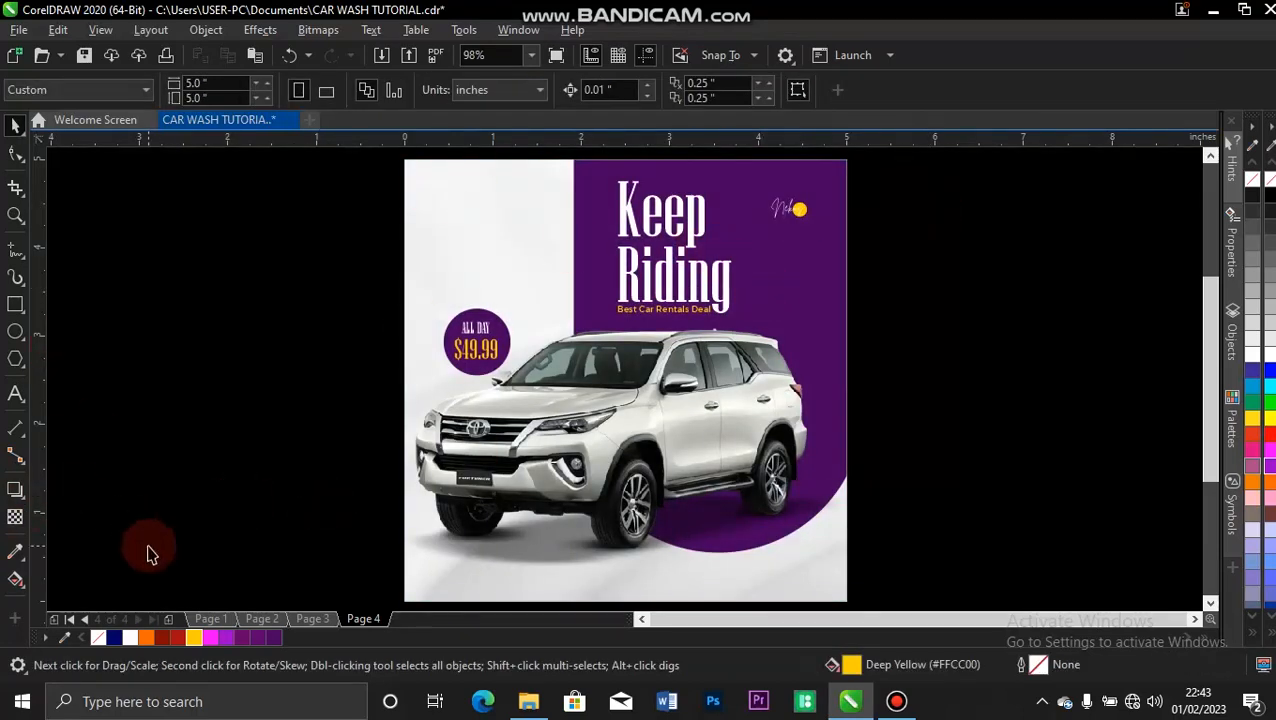
Copy the contact info block from the lower-left corner of the page 3 flyer into the same place on page 4.
{"action": "left_click", "coordinate": [312, 619]}
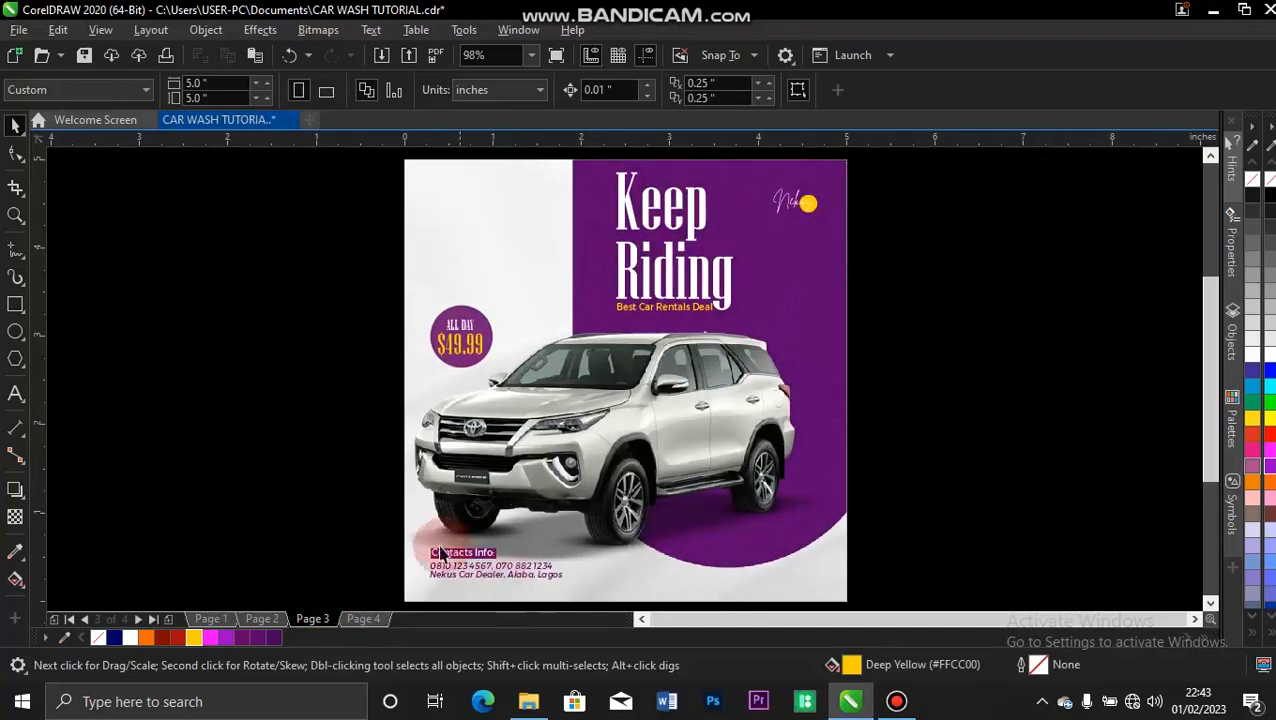
{"action": "left_click_drag", "start_coordinate": [390, 540], "coordinate": [588, 597]}
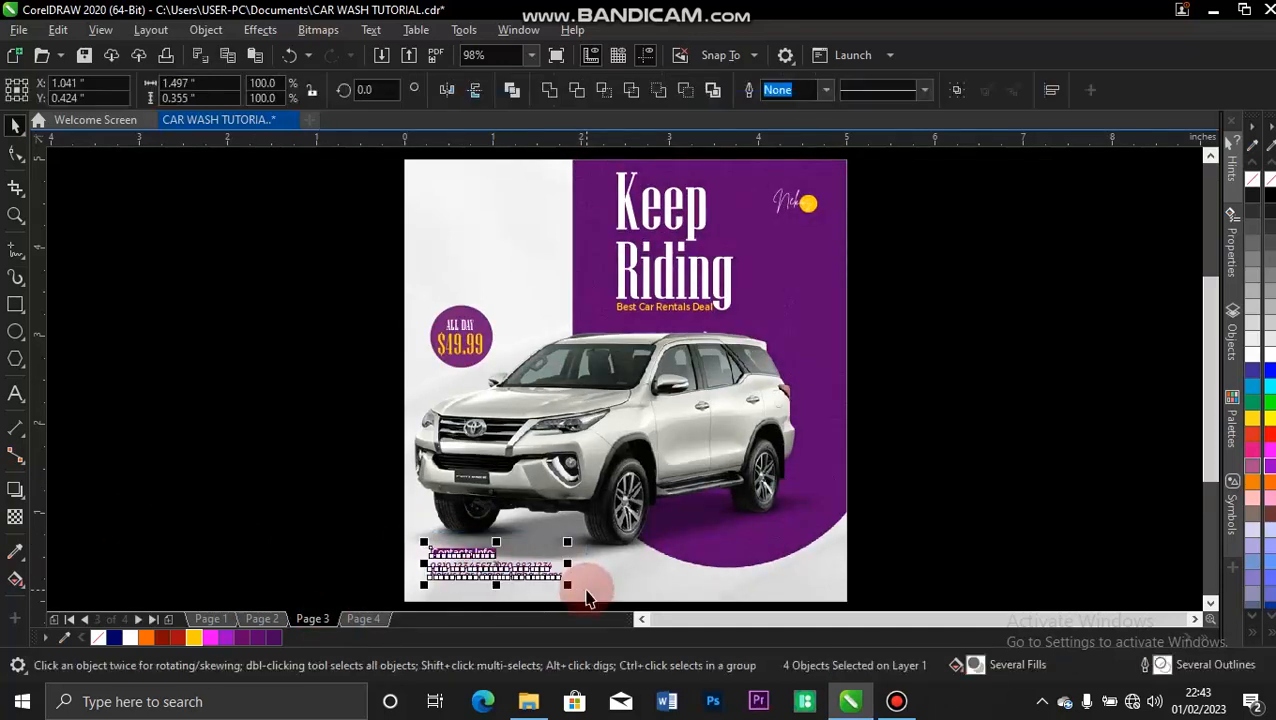
{"action": "left_click", "coordinate": [347, 619]}
{"action": "key", "text": "ctrl+v"}
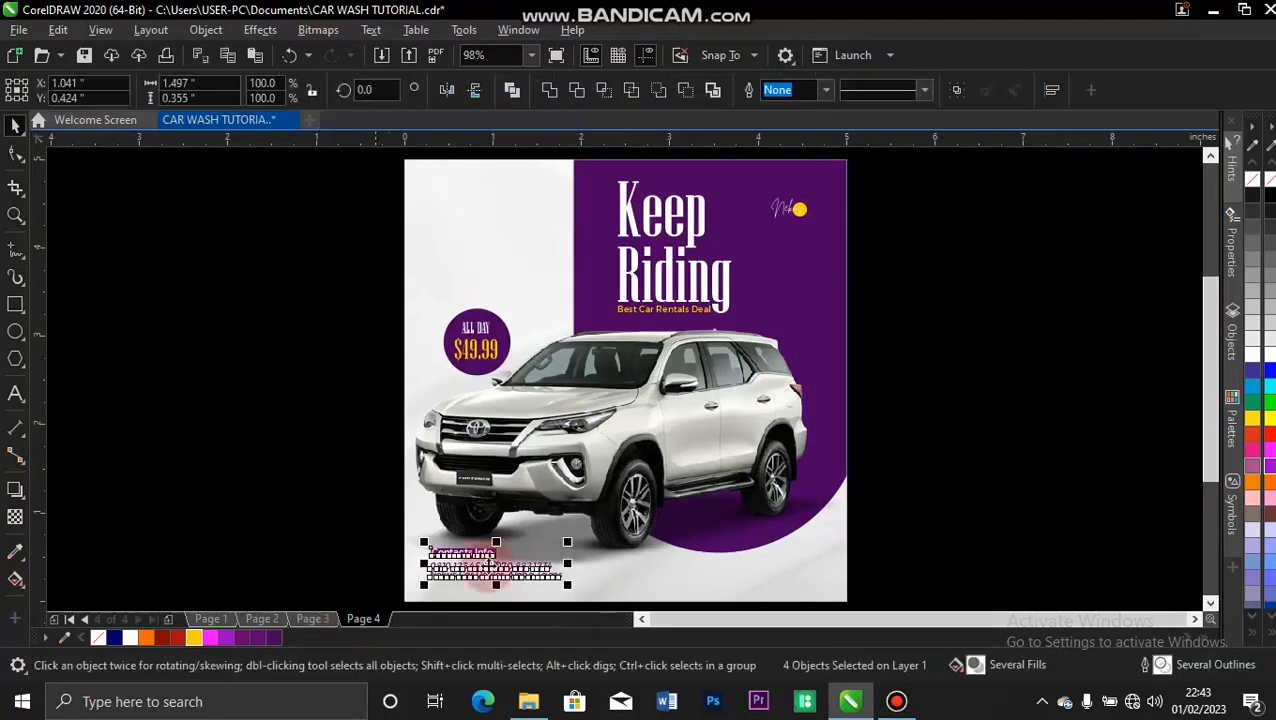
{"action": "left_click", "coordinate": [342, 456]}
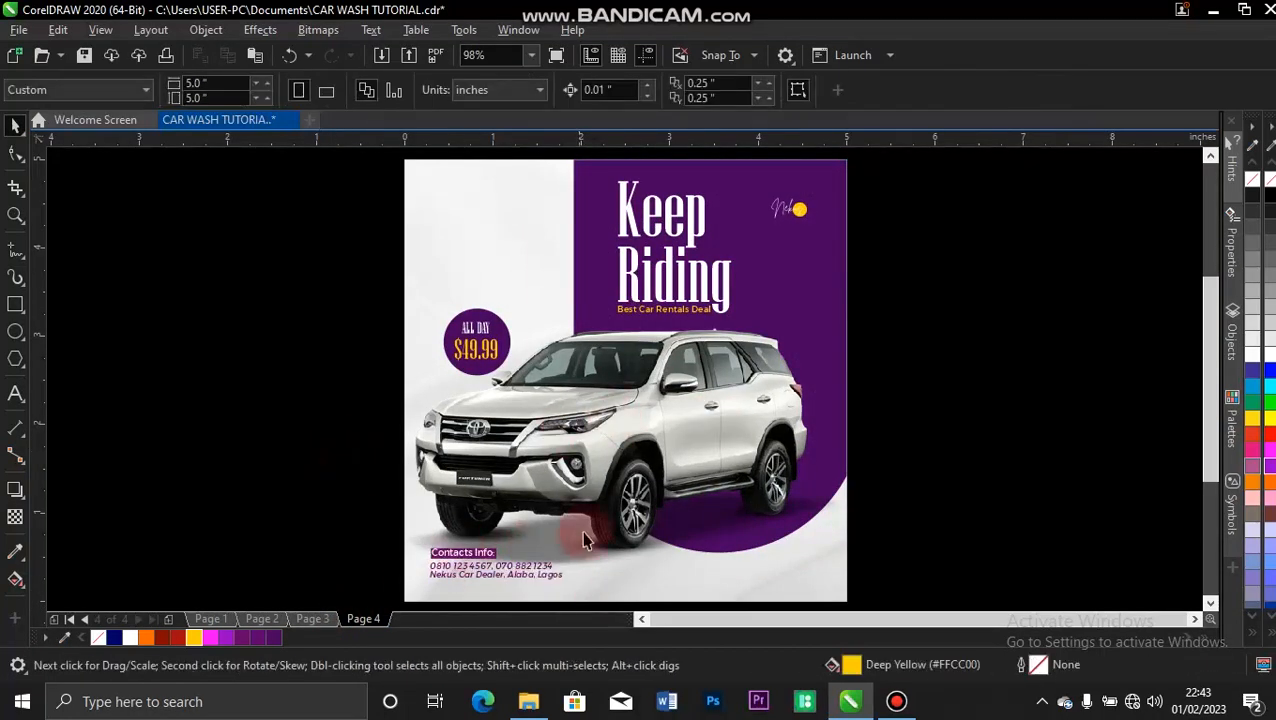
{"action": "left_click", "coordinate": [591, 447]}
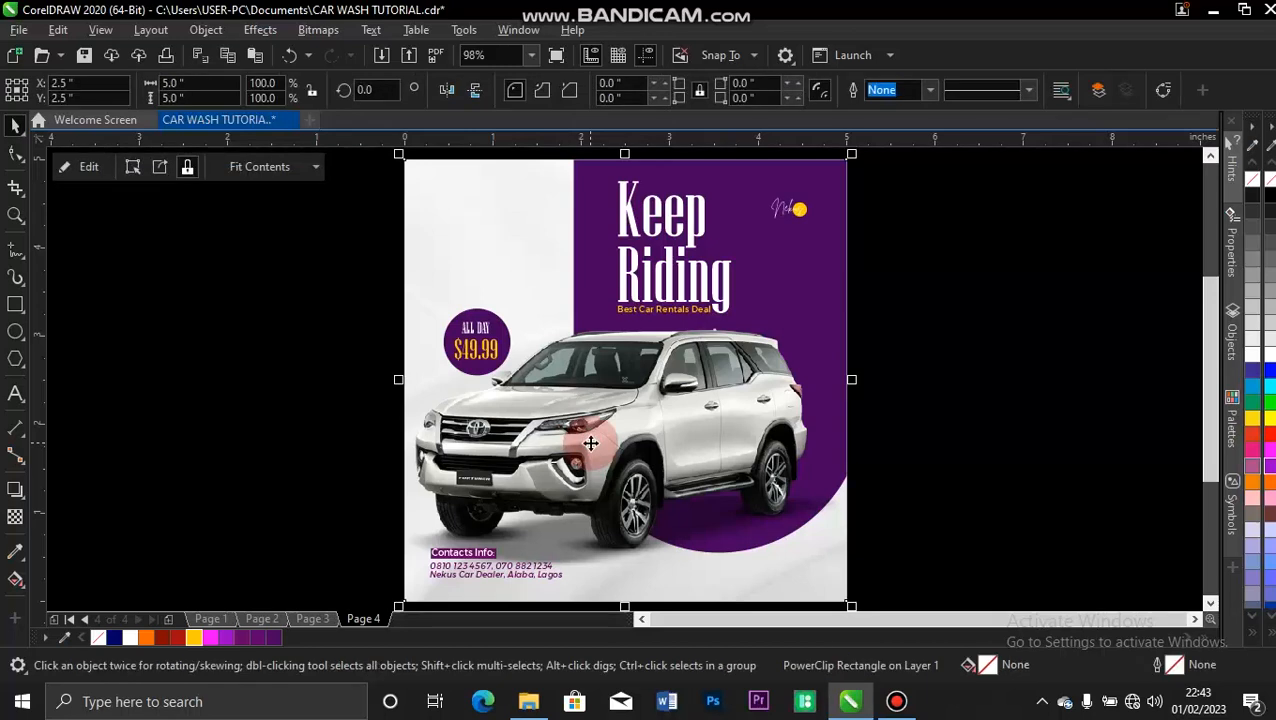
{"action": "left_click", "coordinate": [591, 444], "text": "ctrl"}
{"action": "left_click", "coordinate": [591, 444]}
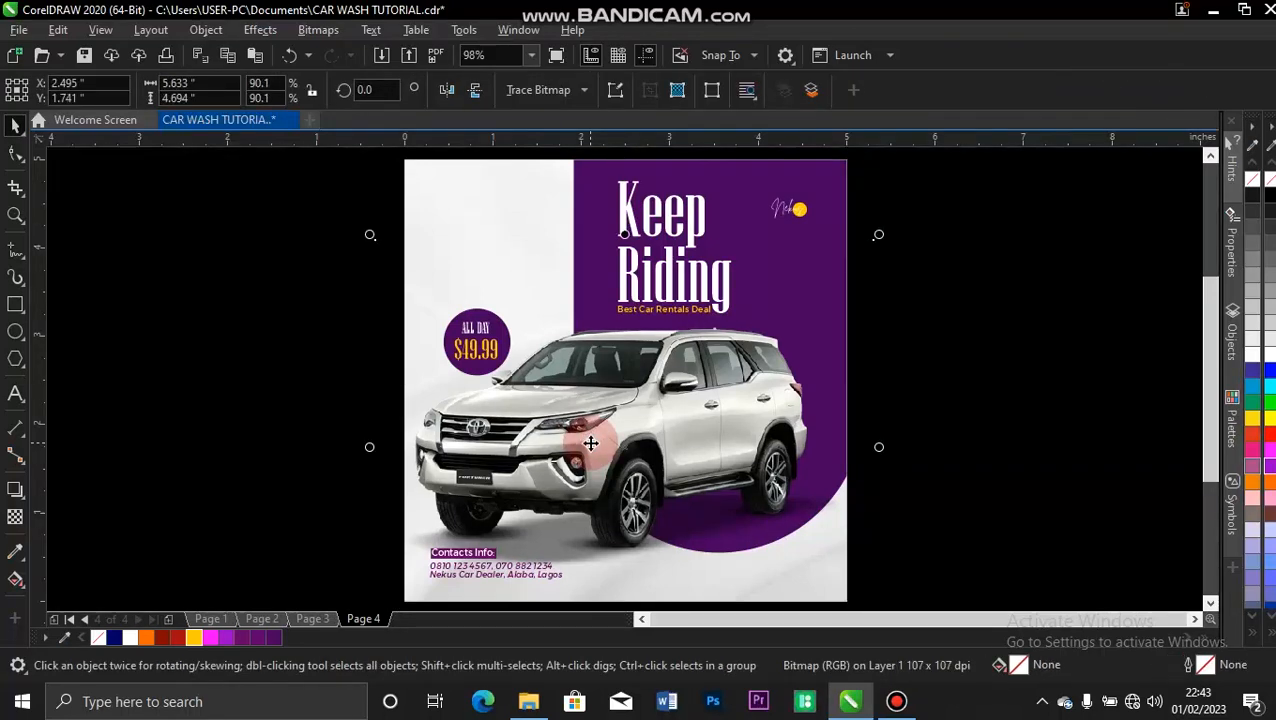
{"action": "left_click", "coordinate": [360, 334]}
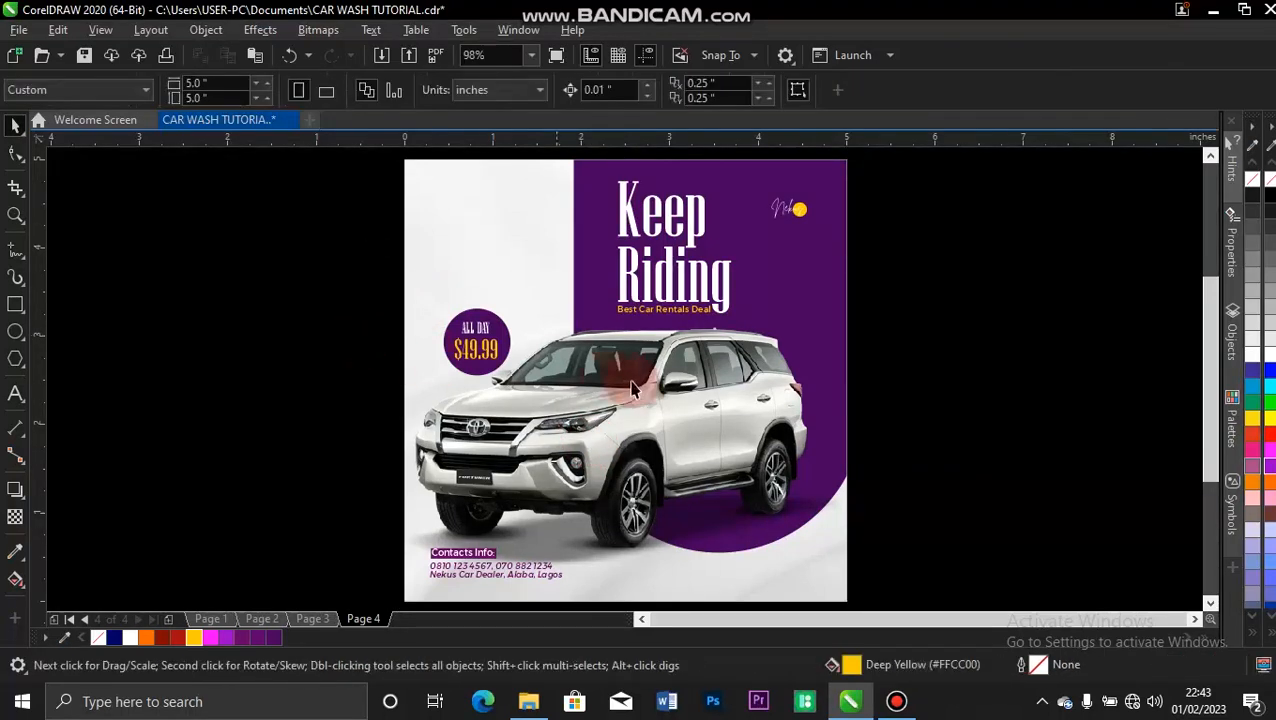
Open the car image inside the flyer's PowerClip in the Image Adjustment Lab and reset all its adjustments.
{"action": "left_click", "coordinate": [610, 414]}
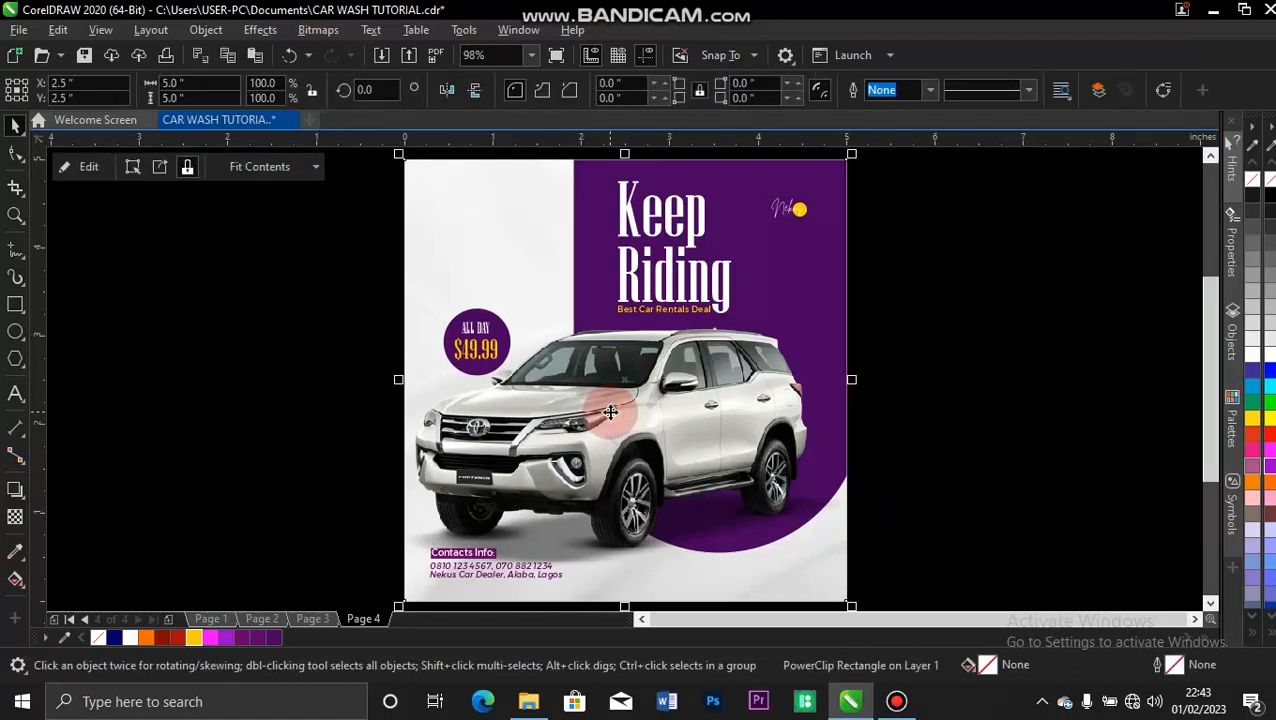
{"action": "left_click", "coordinate": [86, 166]}
{"action": "left_click", "coordinate": [615, 360]}
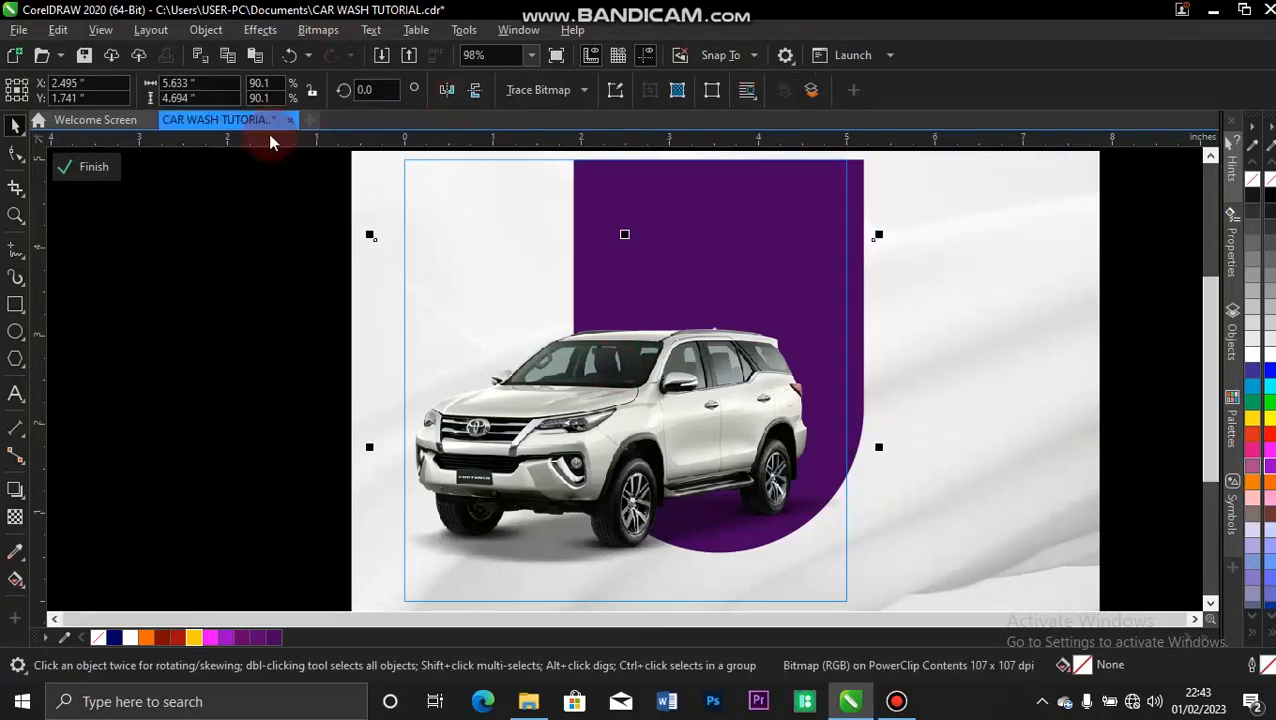
{"action": "left_click", "coordinate": [260, 30]}
{"action": "mouse_move", "coordinate": [365, 103]}
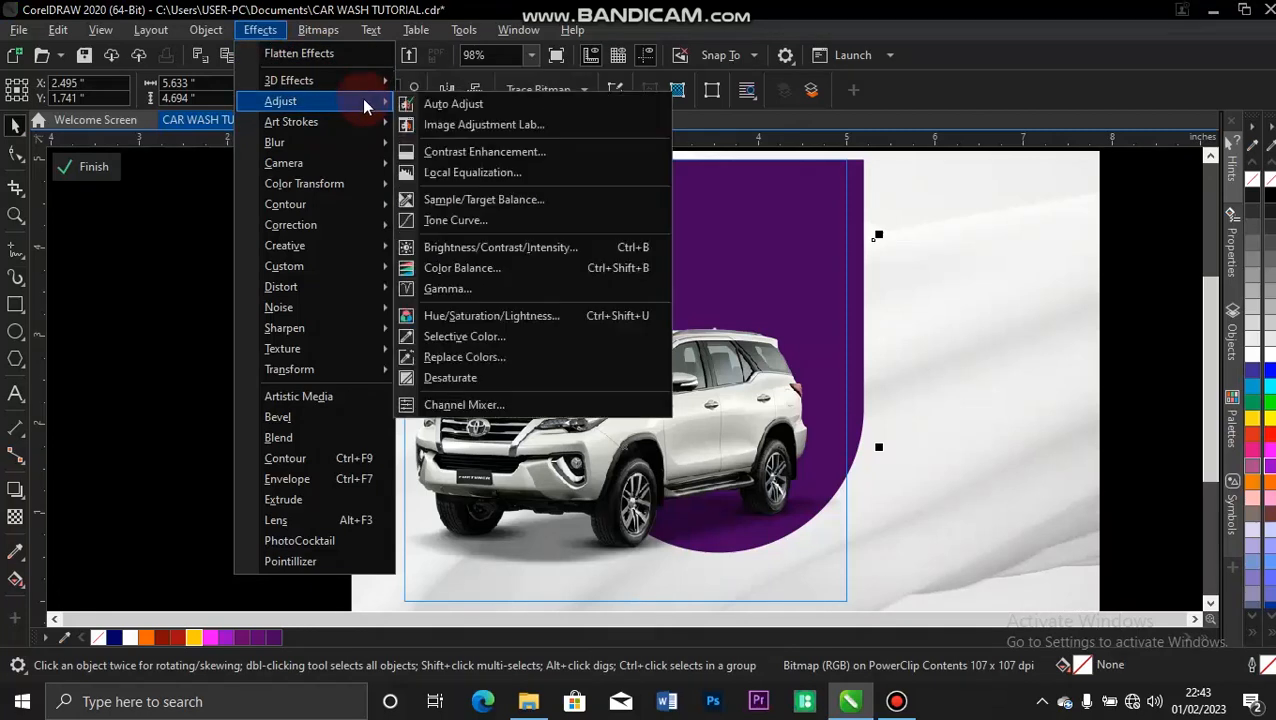
{"action": "left_click", "coordinate": [504, 128]}
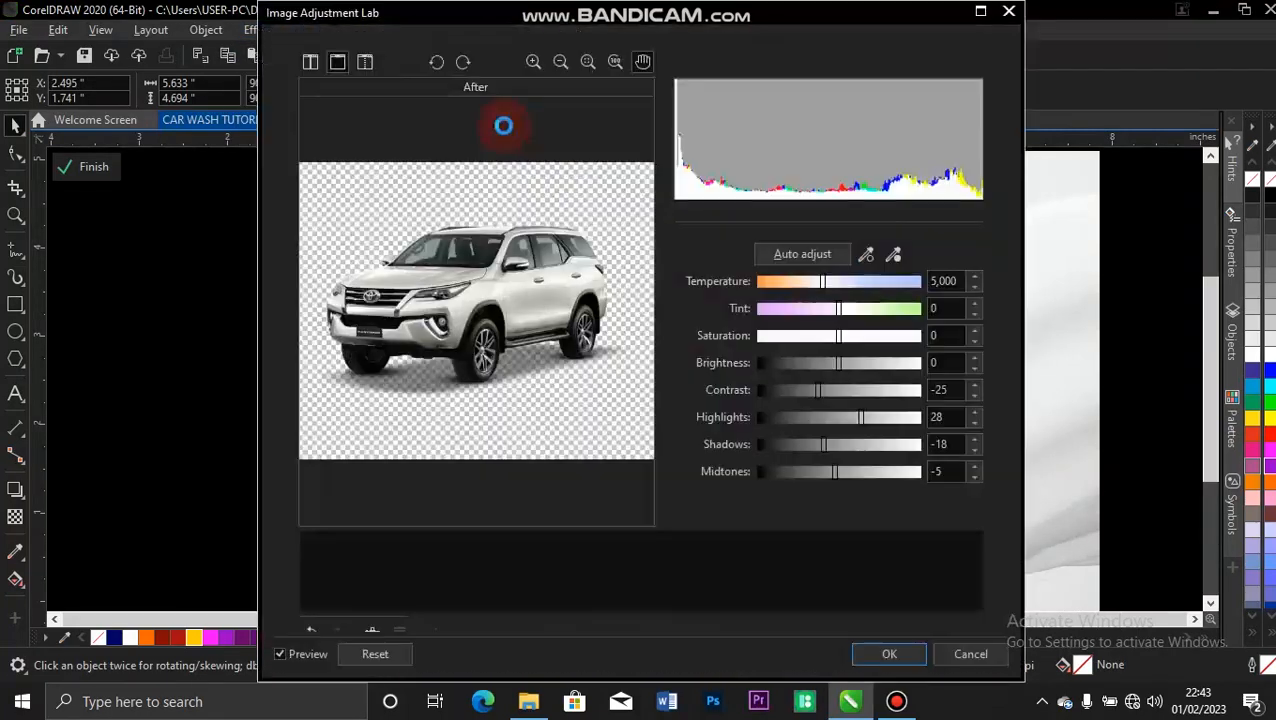
{"action": "left_click", "coordinate": [368, 652]}
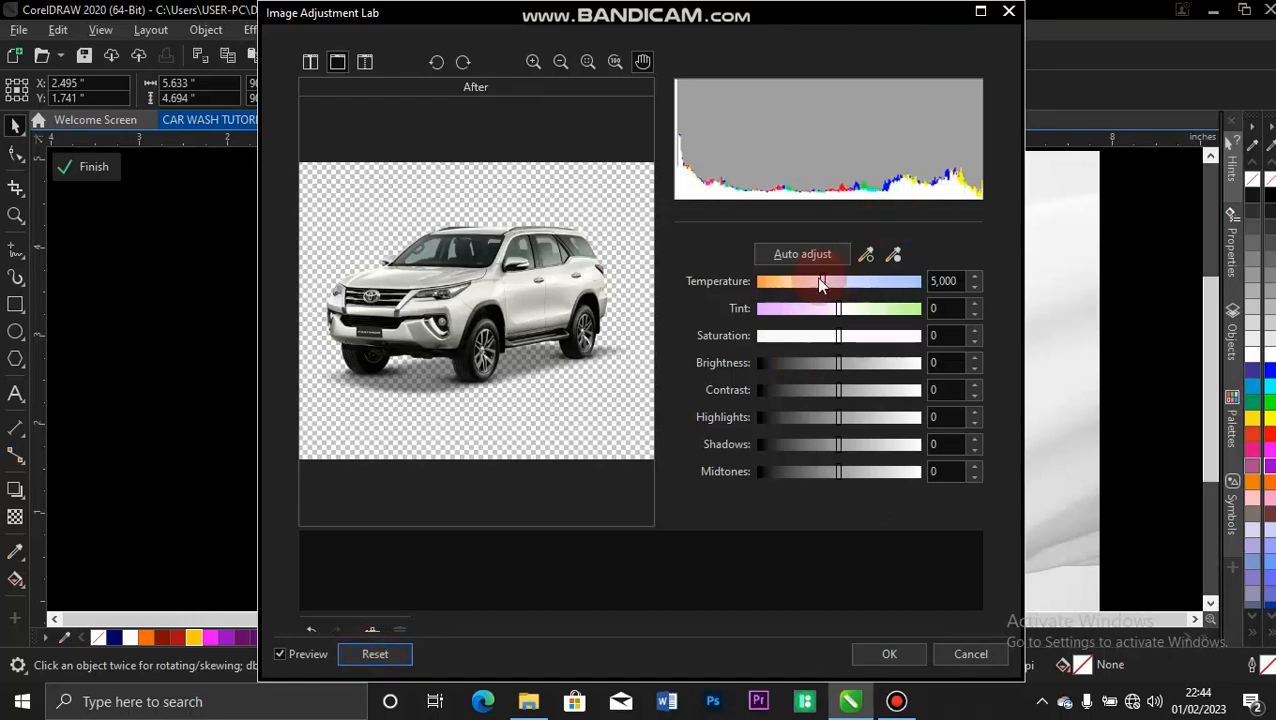
Try lowering the car image's temperature to 3,077, then reset the adjustments.
{"action": "left_click_drag", "start_coordinate": [820, 284], "coordinate": [783, 287]}
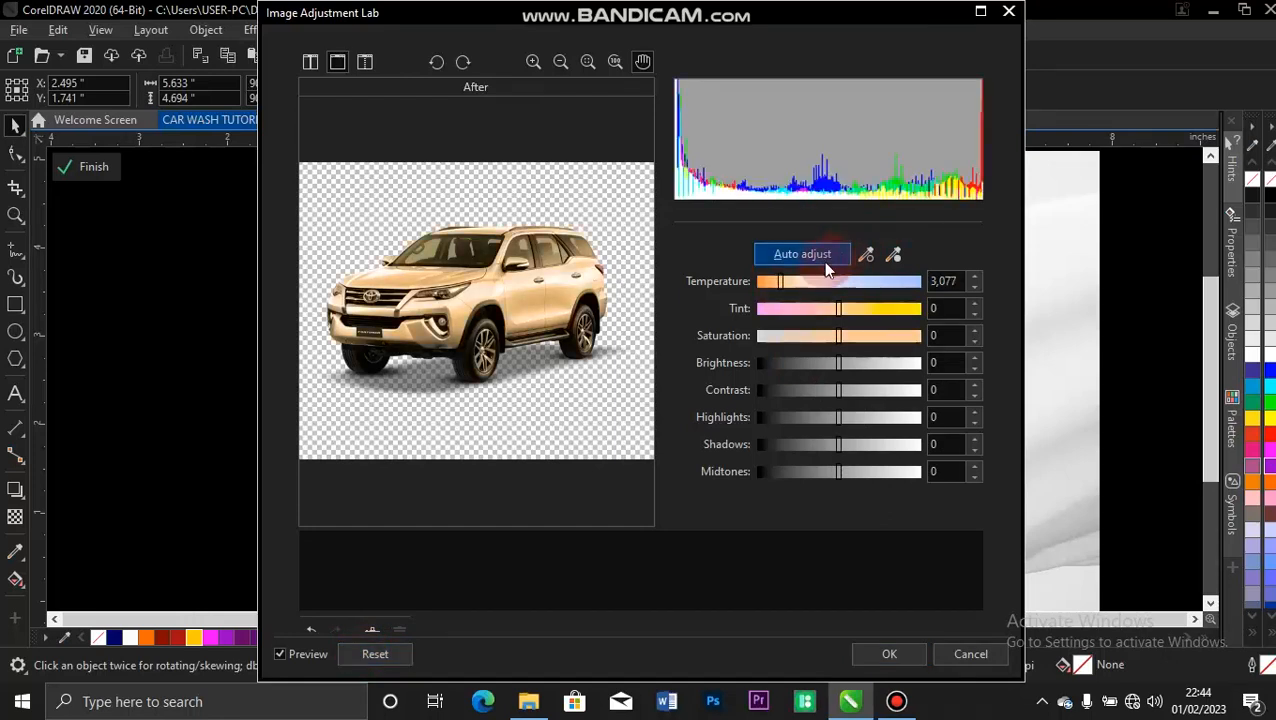
{"action": "left_click_drag", "start_coordinate": [786, 287], "coordinate": [822, 287]}
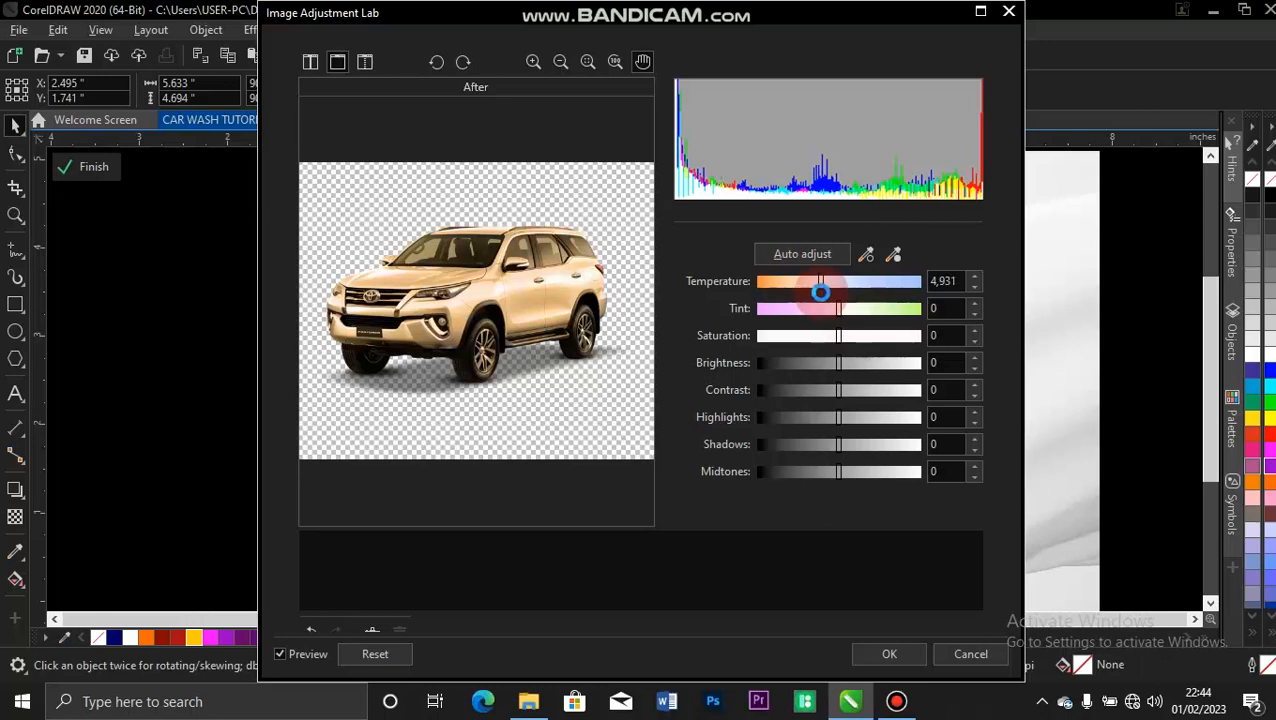
{"action": "left_click", "coordinate": [396, 656]}
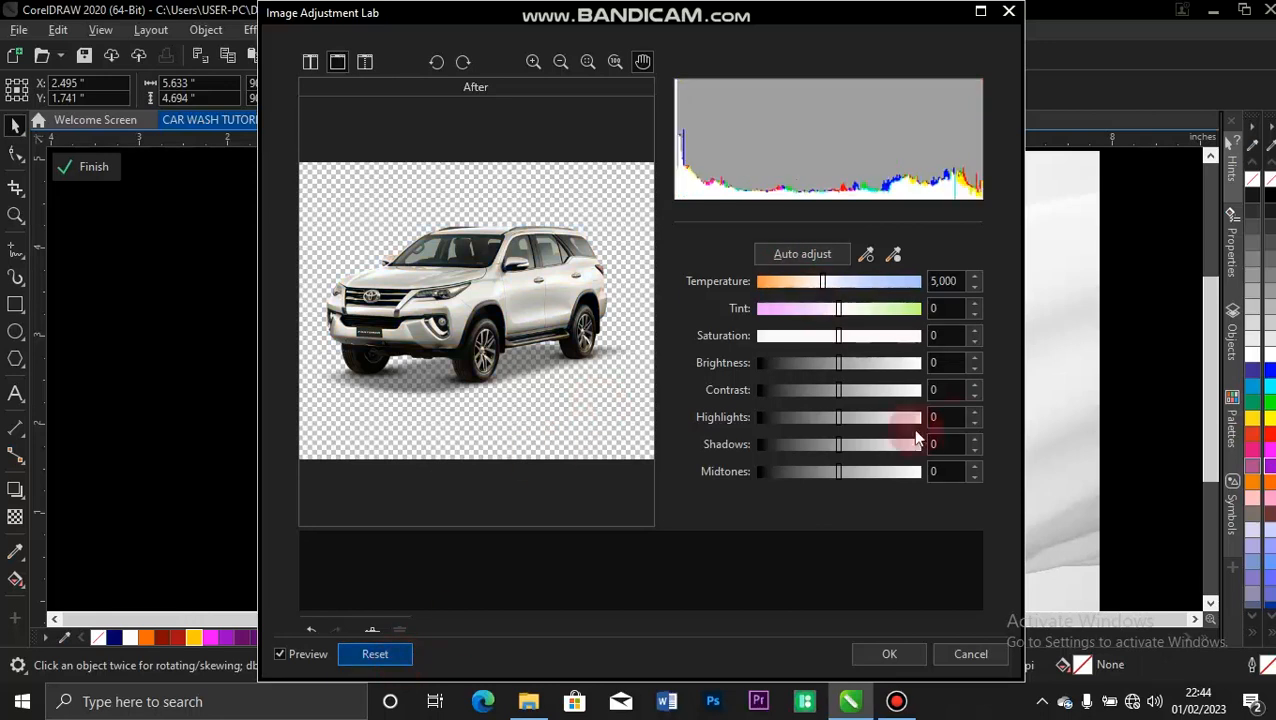
Set the car's contrast to -9, highlights to -24, shadows to -16 and midtones to 6, then finish editing the PowerClip.
{"action": "left_click_drag", "start_coordinate": [840, 398], "coordinate": [818, 426]}
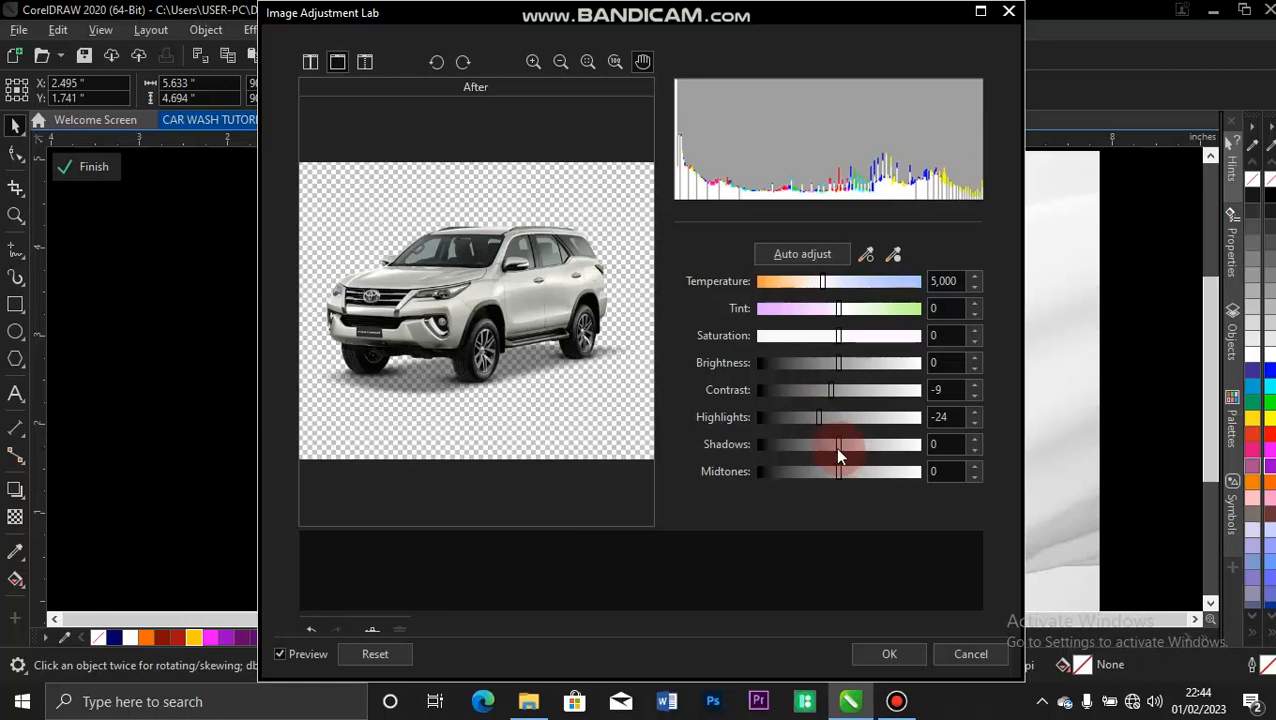
{"action": "left_click_drag", "start_coordinate": [838, 455], "coordinate": [846, 482]}
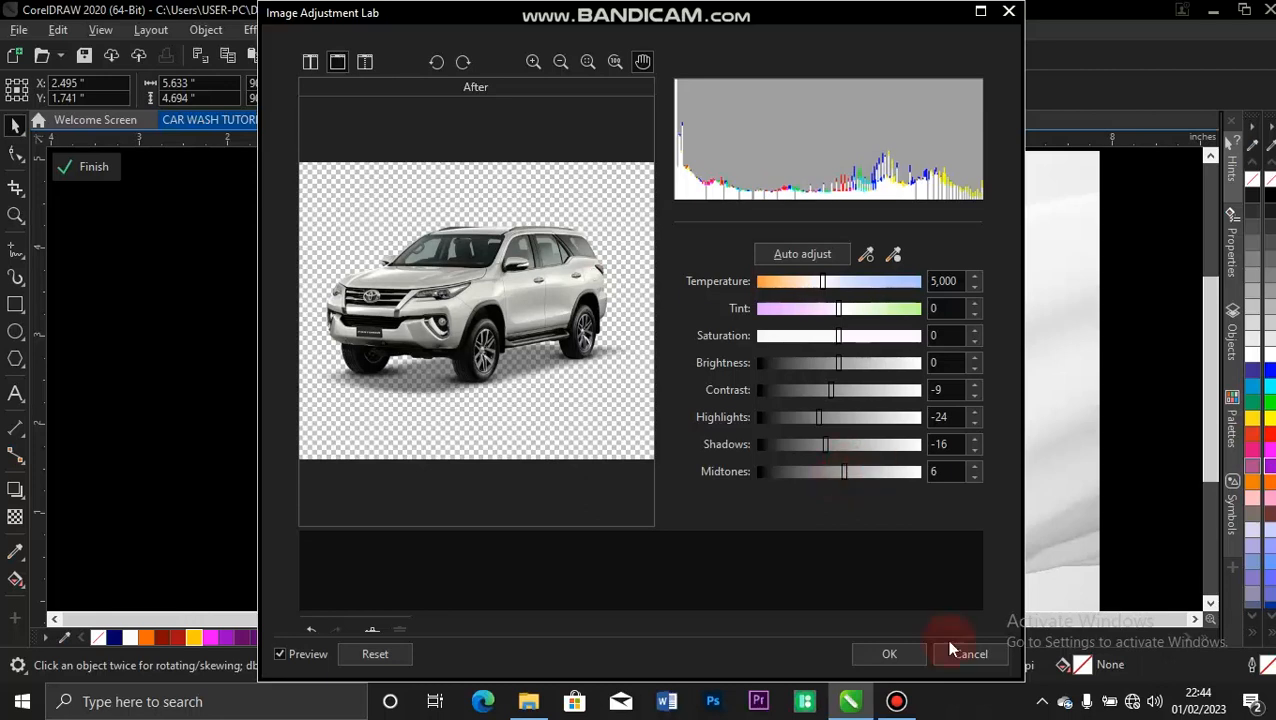
{"action": "left_click", "coordinate": [893, 655]}
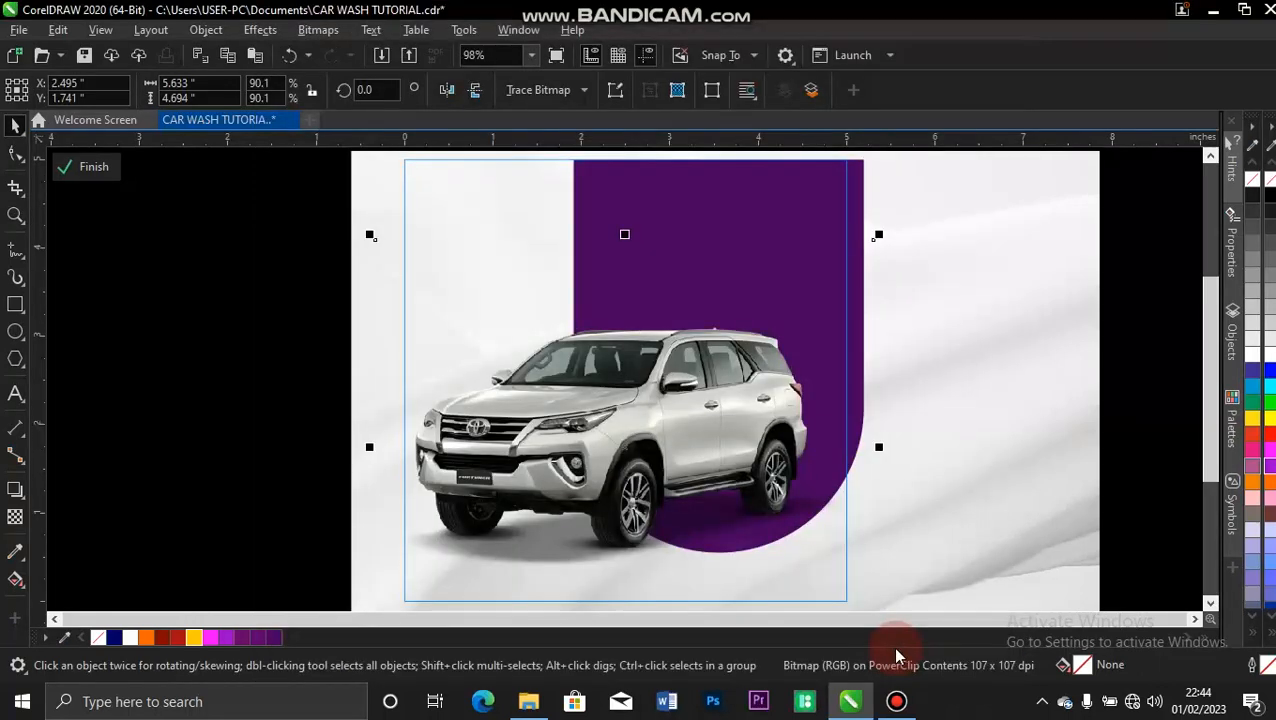
{"action": "left_click", "coordinate": [89, 172]}
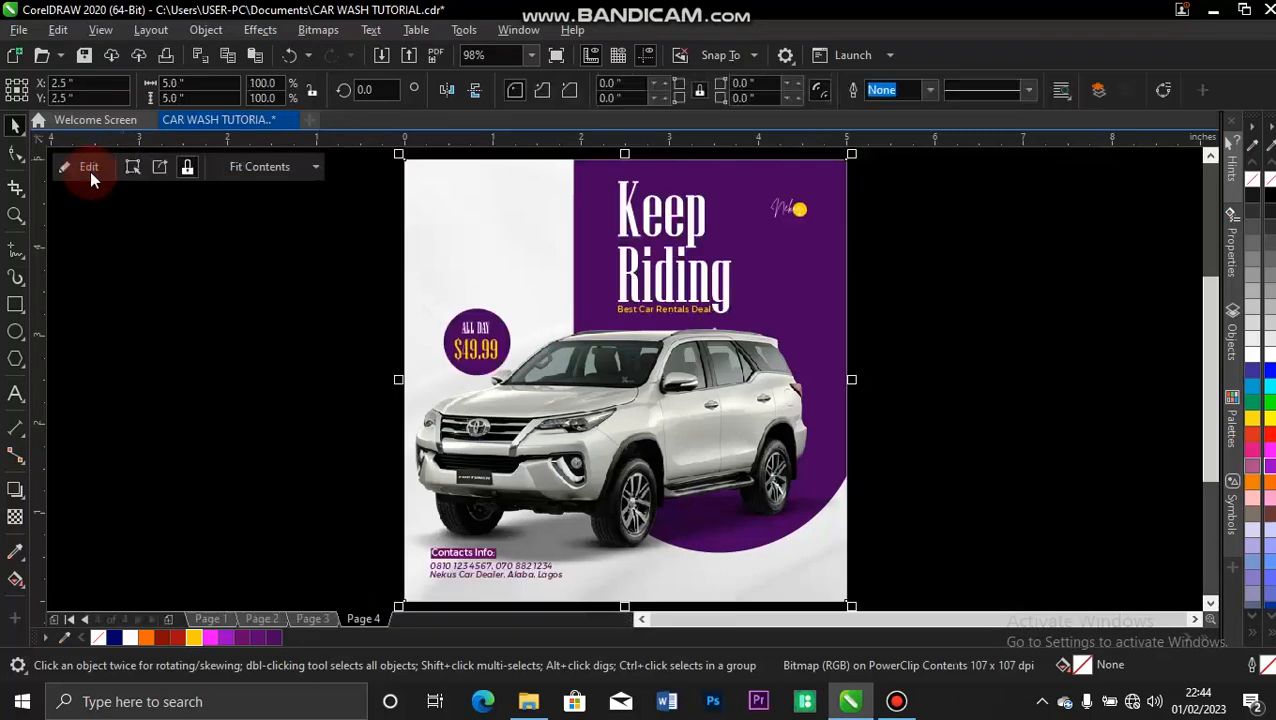
{"action": "left_click", "coordinate": [268, 358]}
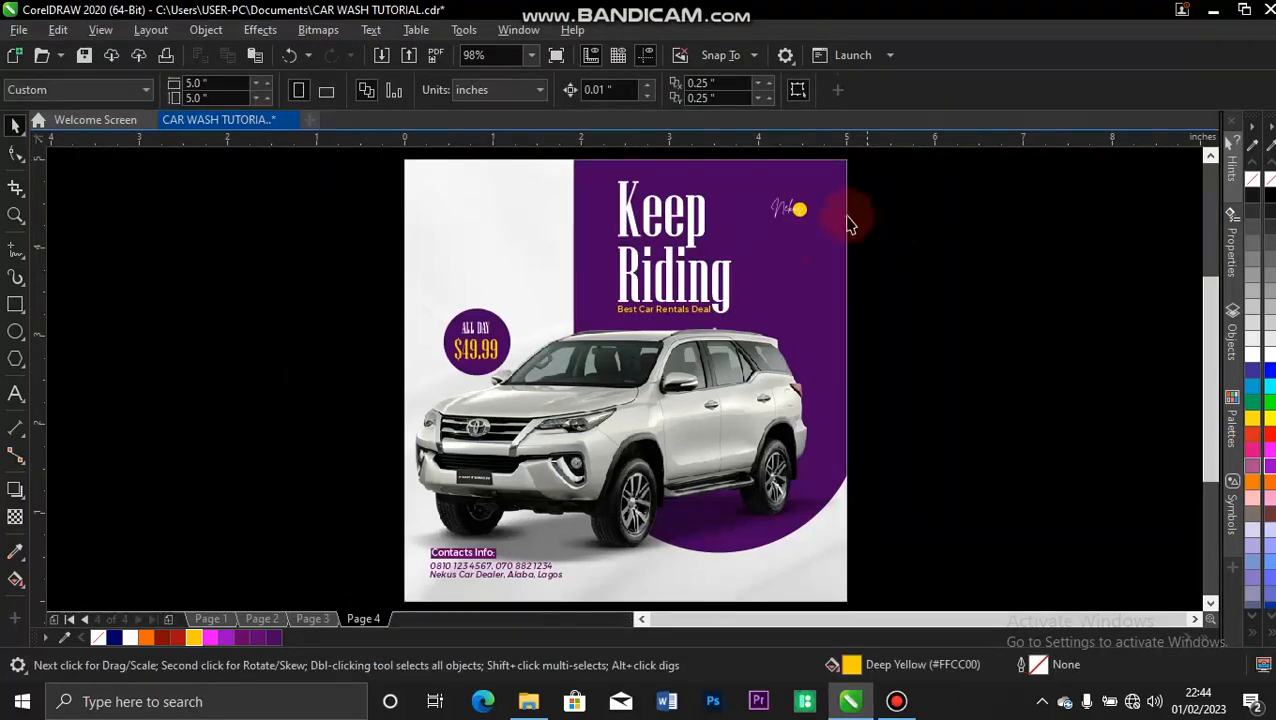
Add Gaussian noise to the purple shape inside the PowerClip with level 50, density 50 and Intensity color mode, then finish editing the PowerClip.
{"action": "left_click", "coordinate": [806, 251]}
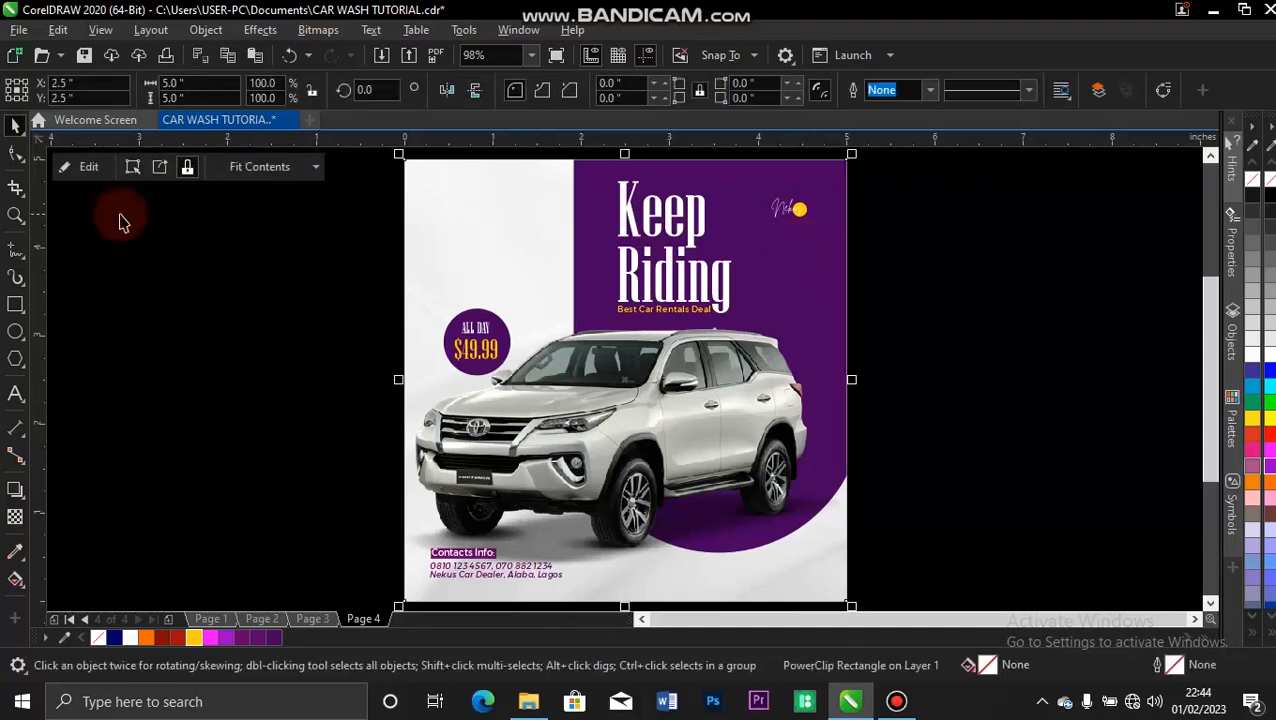
{"action": "left_click", "coordinate": [96, 172]}
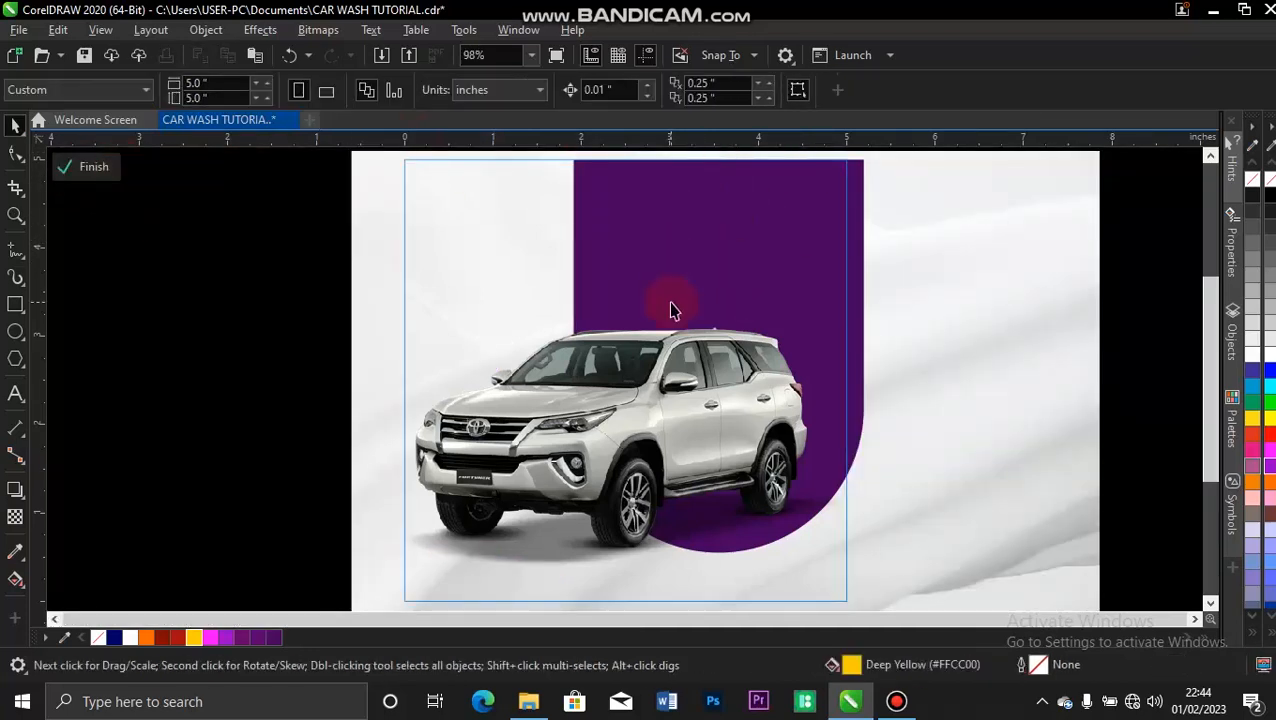
{"action": "left_click", "coordinate": [612, 162]}
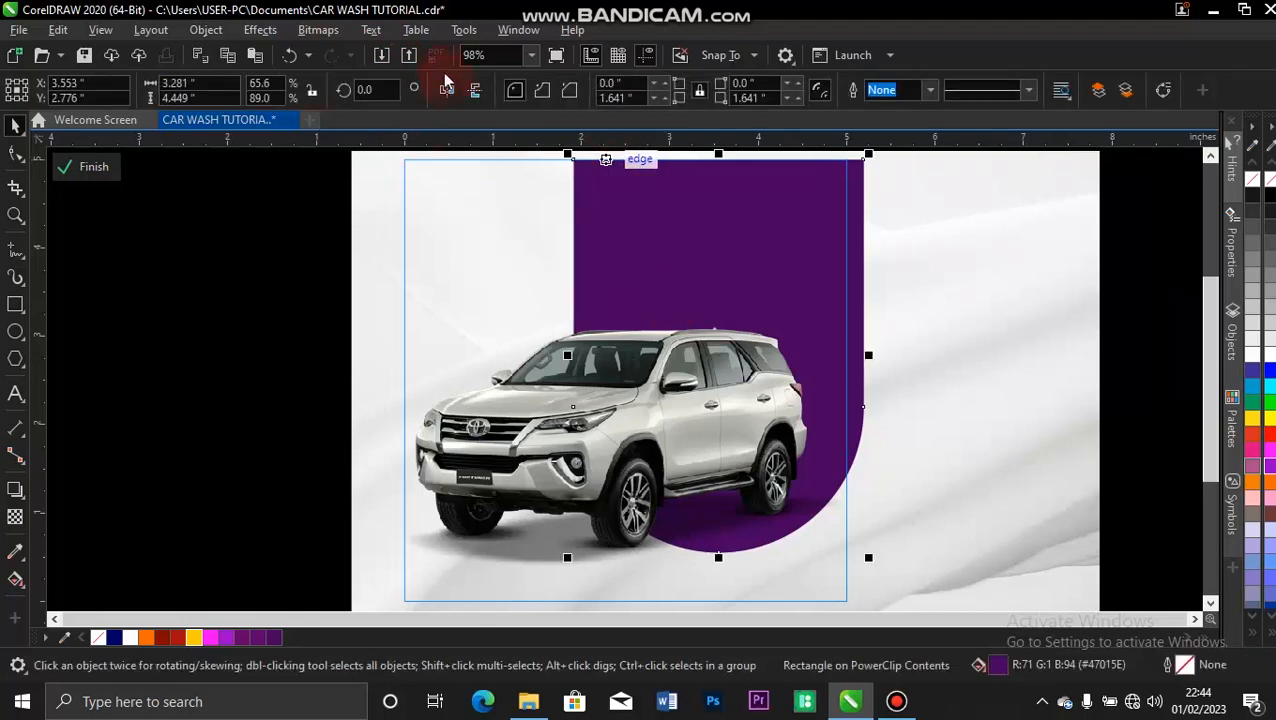
{"action": "left_click", "coordinate": [271, 30]}
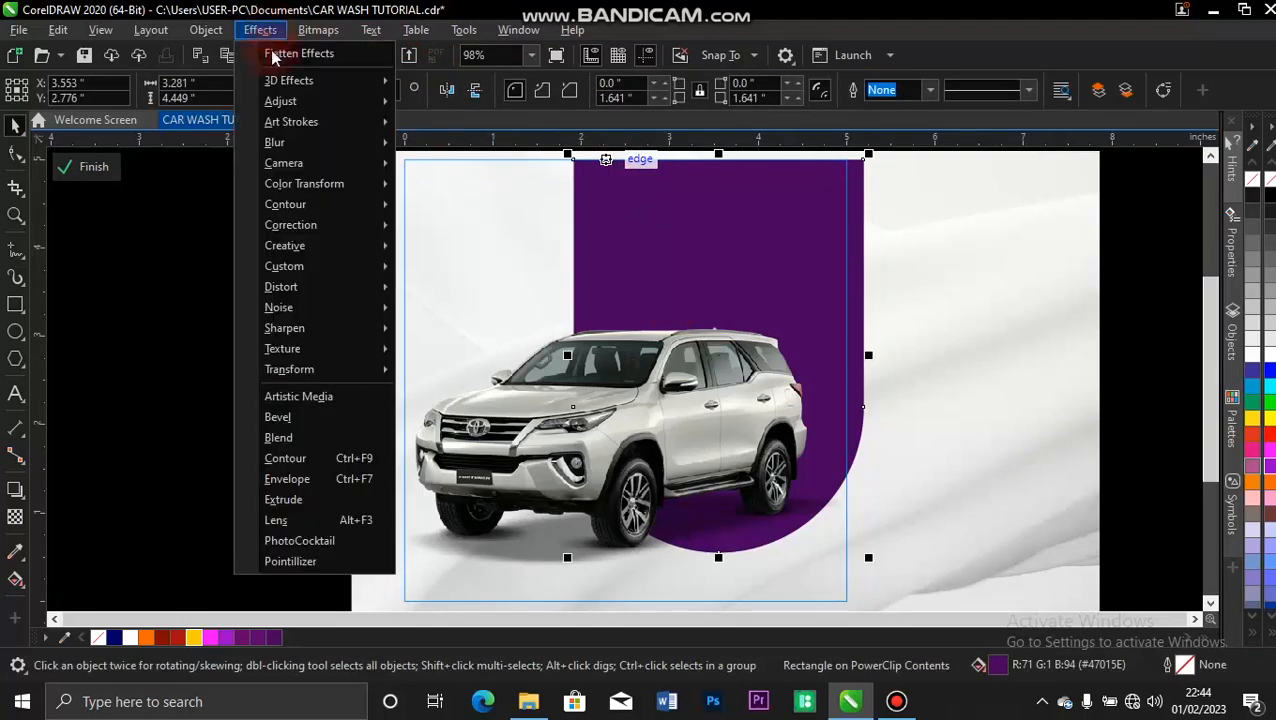
{"action": "mouse_move", "coordinate": [383, 309]}
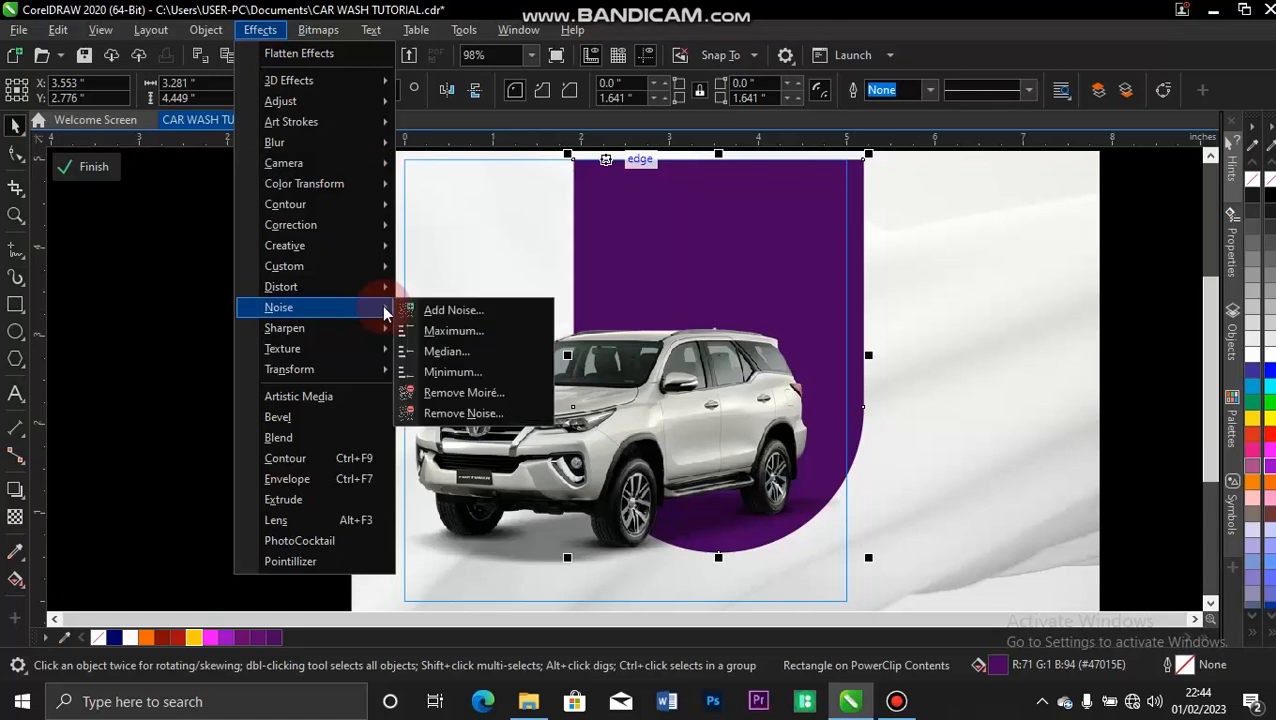
{"action": "left_click", "coordinate": [453, 311]}
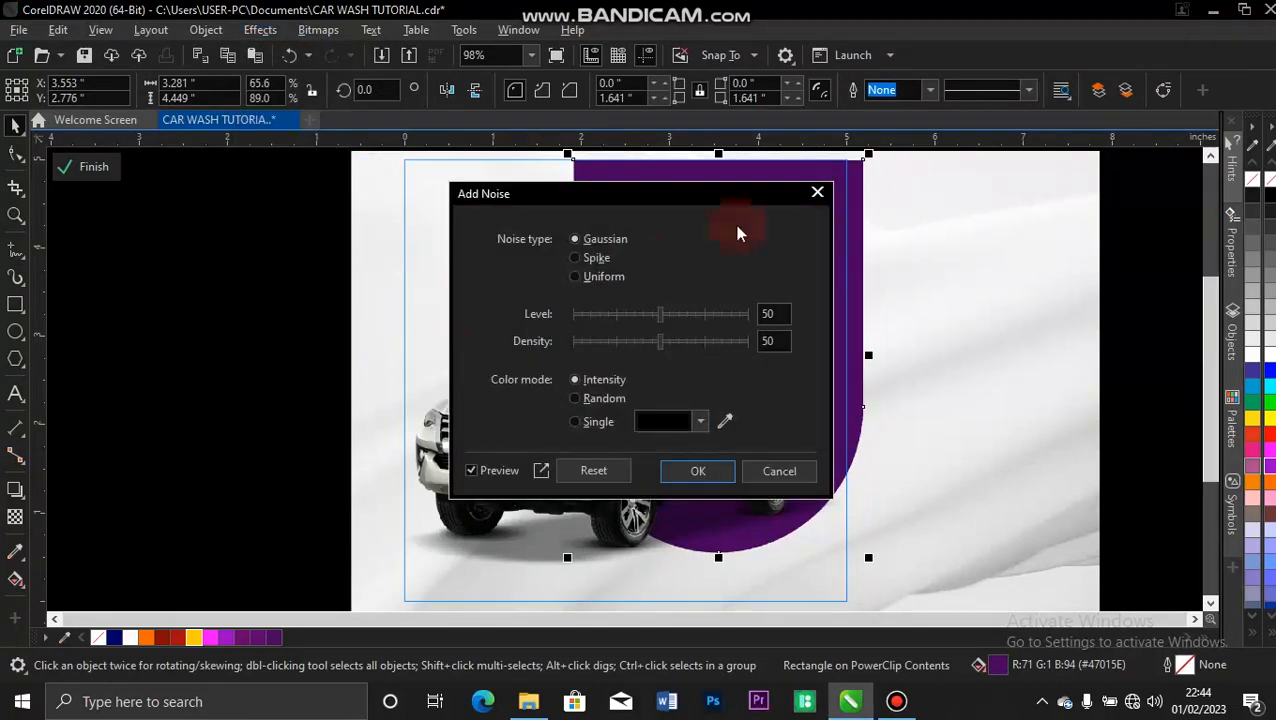
{"action": "left_click_drag", "start_coordinate": [558, 263], "coordinate": [328, 365]}
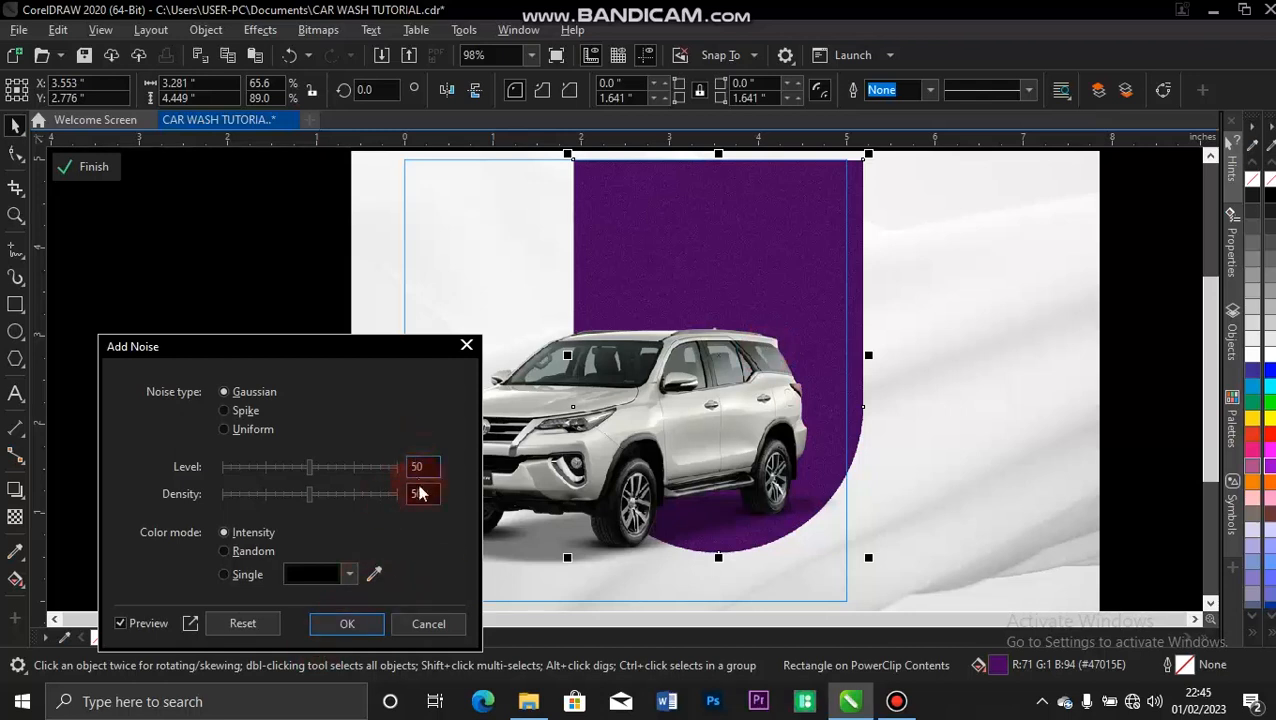
{"action": "left_click", "coordinate": [350, 624]}
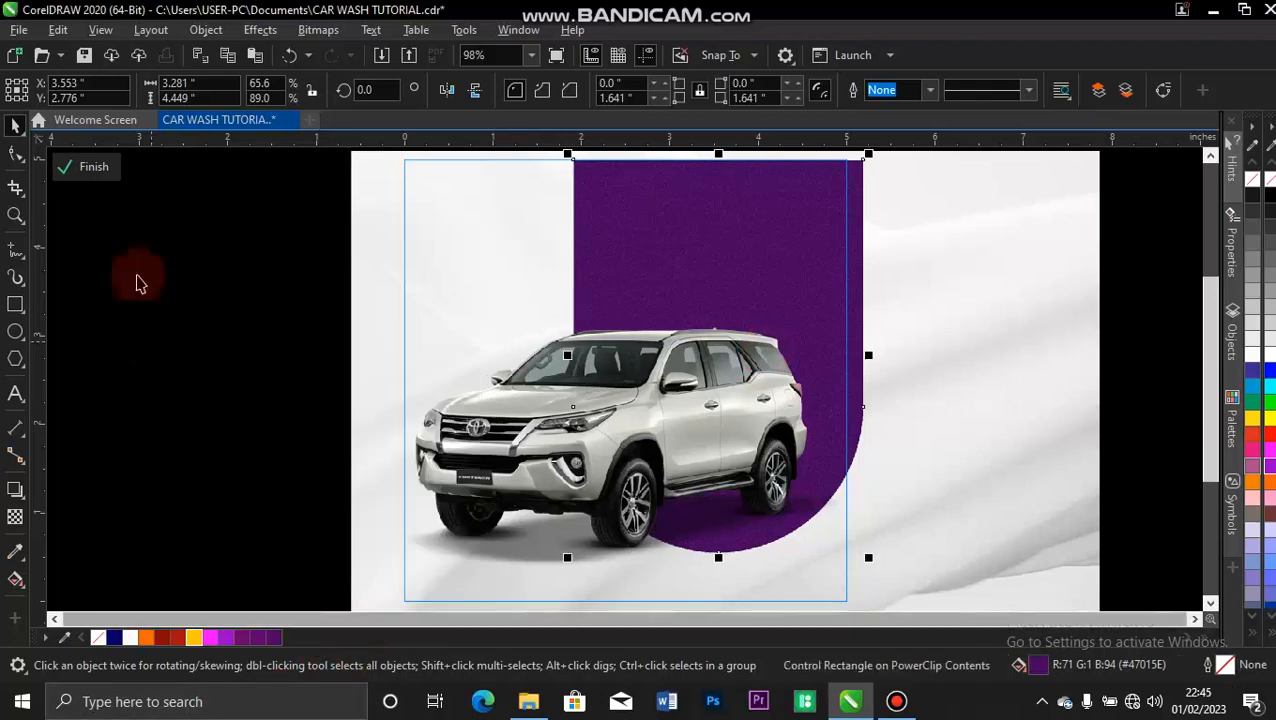
{"action": "left_click", "coordinate": [94, 166]}
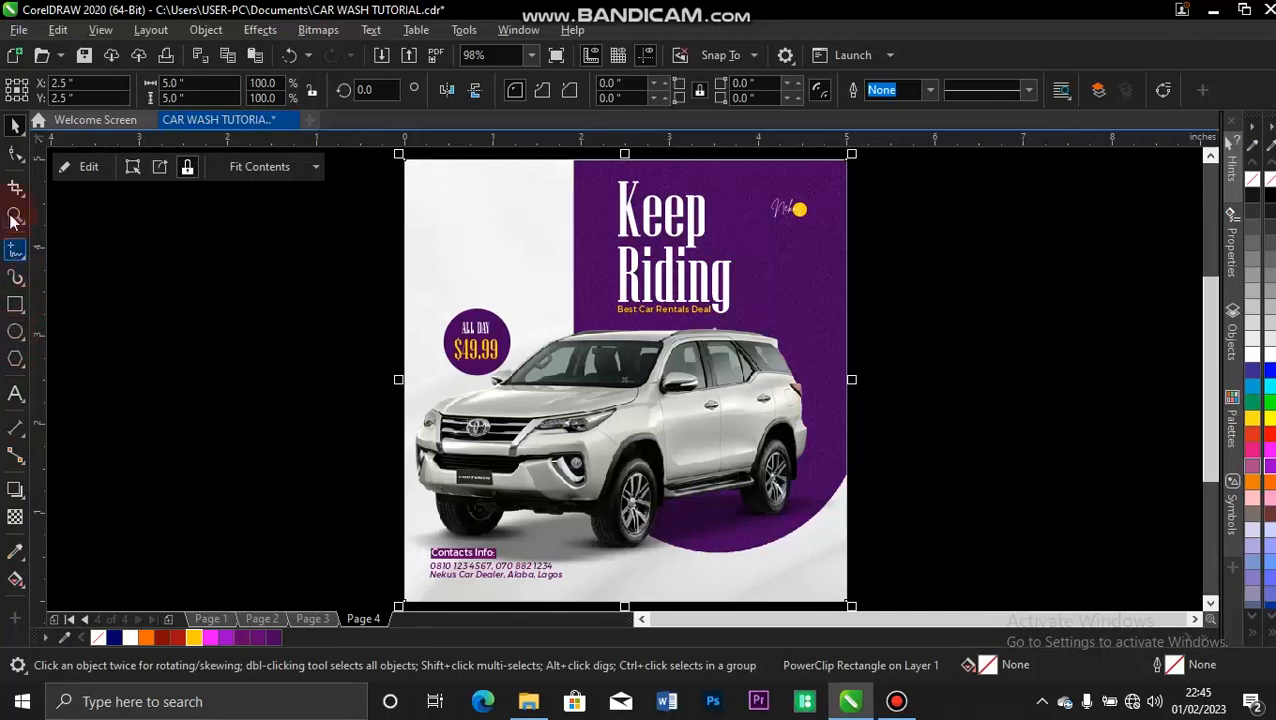
Draw a horizontal line about 0.63 inches long near the flyer's upper-left corner and give it a dark purple #47015E outline.
{"action": "left_click", "coordinate": [13, 252]}
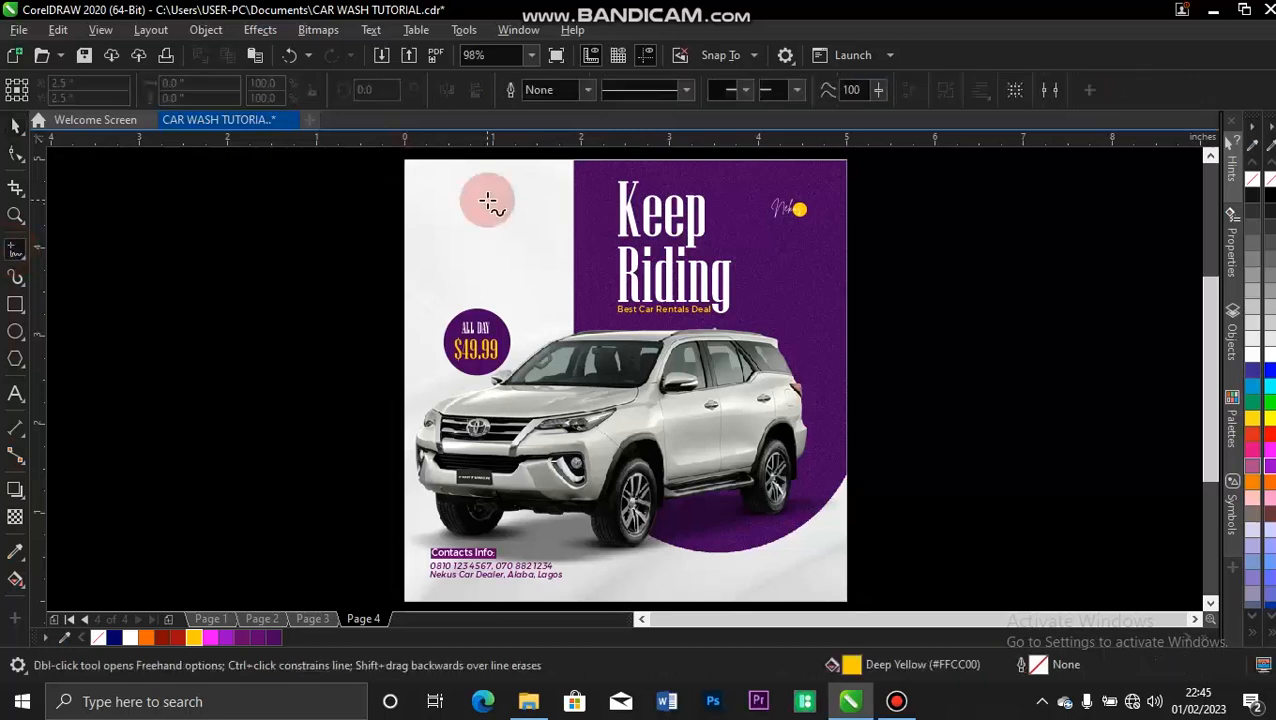
{"action": "left_click", "coordinate": [417, 215]}
{"action": "left_click", "coordinate": [472, 215]}
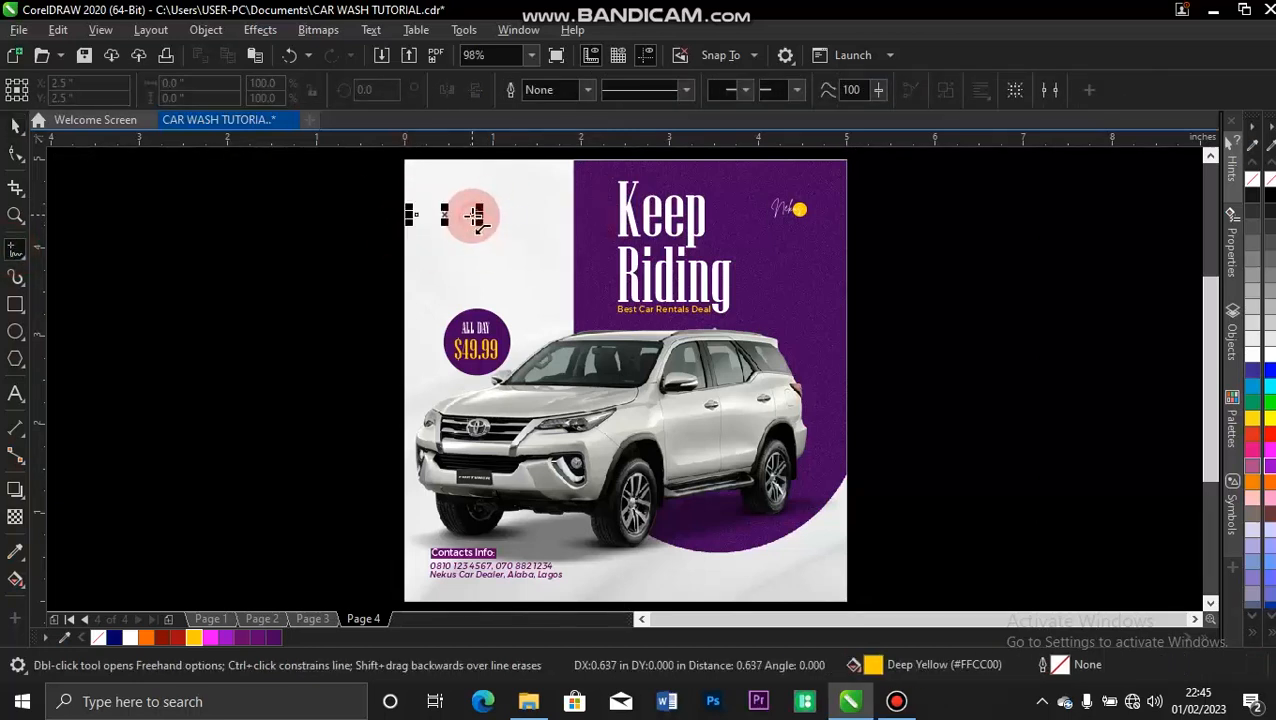
{"action": "key", "text": "space"}
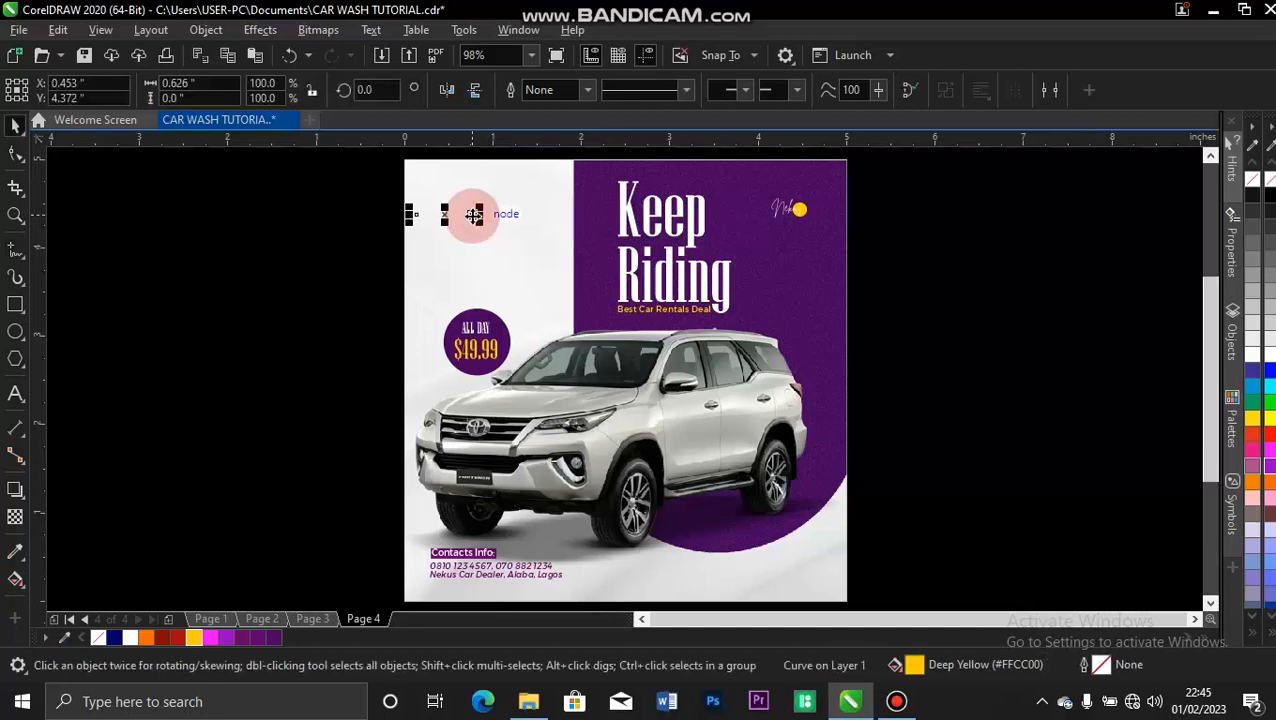
{"action": "right_click", "coordinate": [274, 636]}
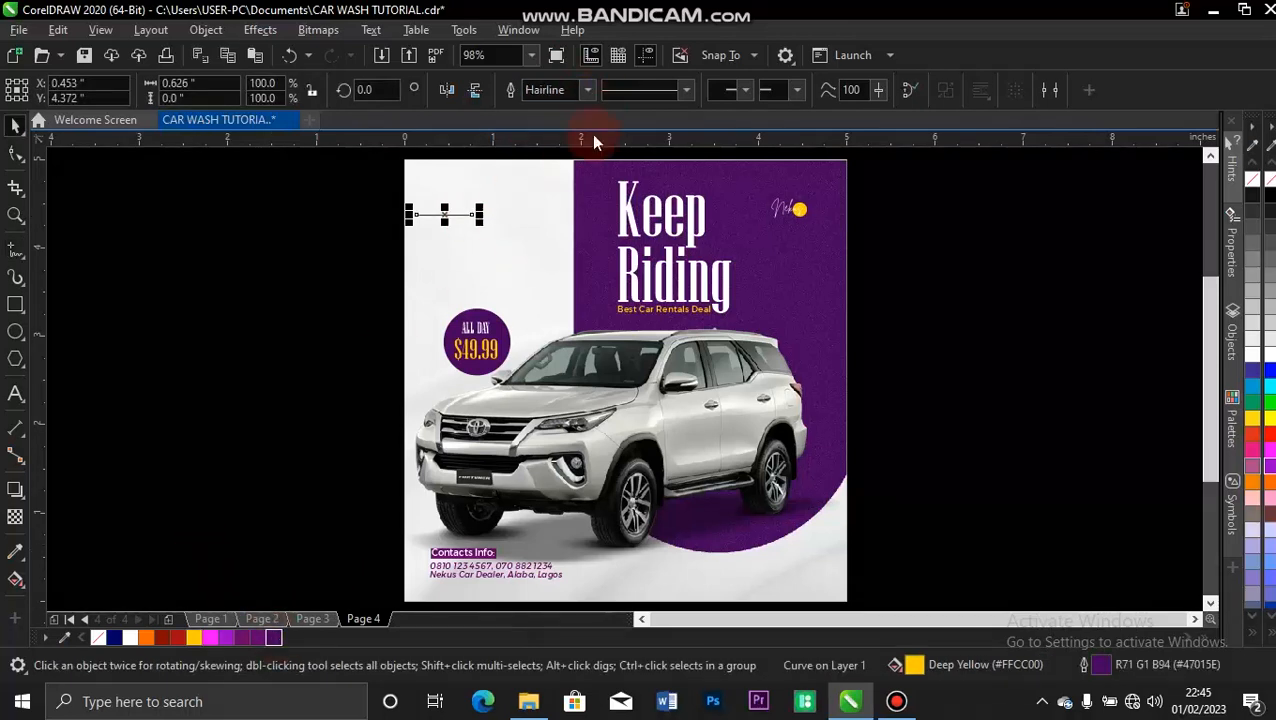
Give the horizontal line a dotted outline style and duplicate it downward at equal spacing to form five rows.
{"action": "left_click", "coordinate": [688, 91]}
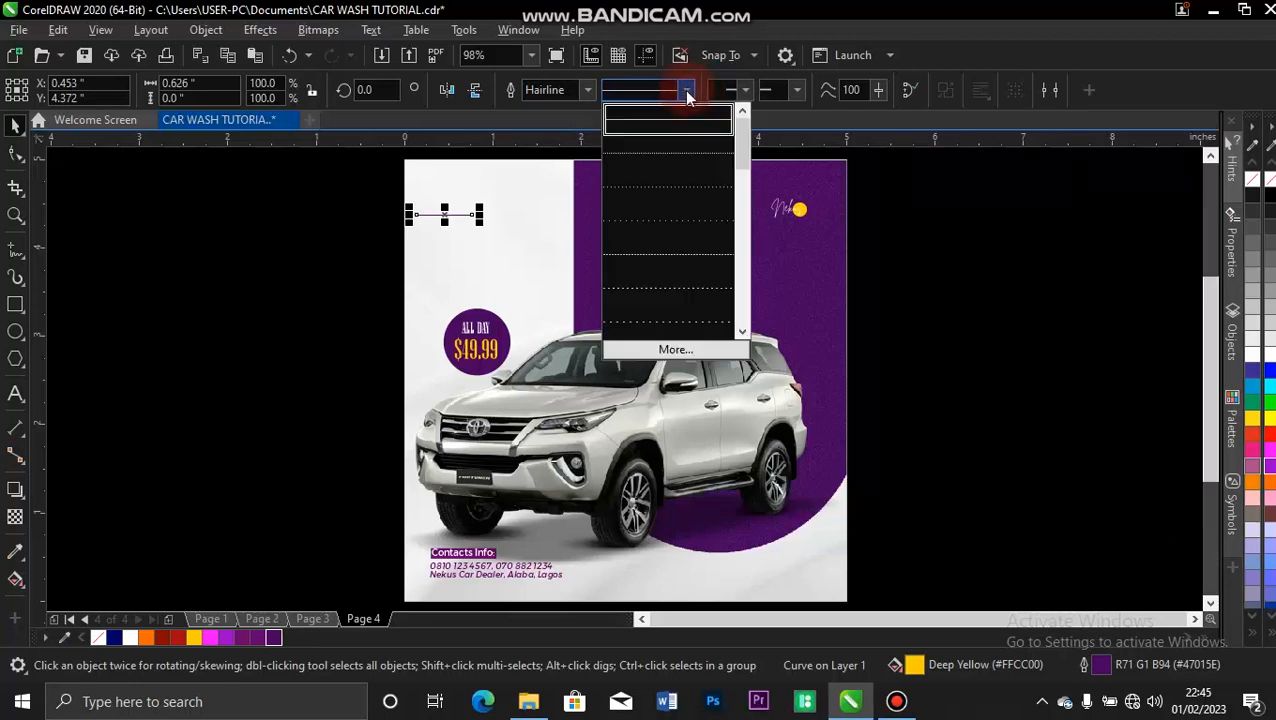
{"action": "left_click", "coordinate": [670, 215]}
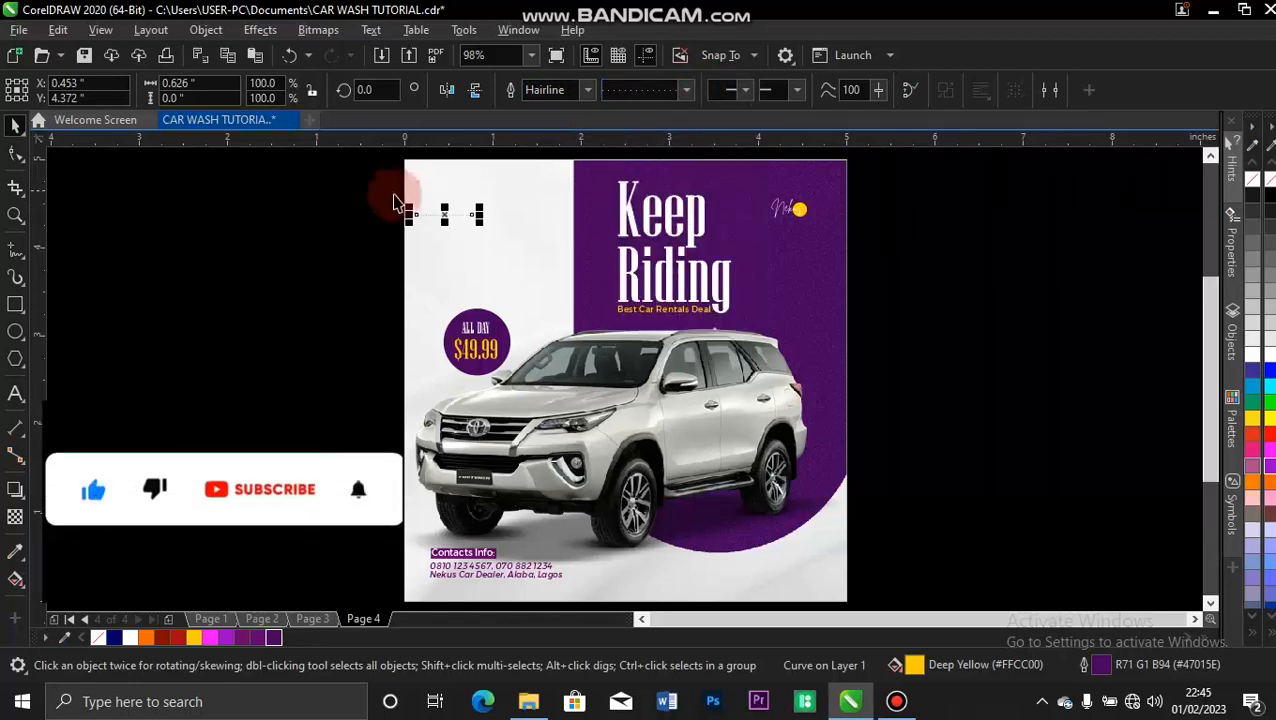
{"action": "key", "text": "z"}
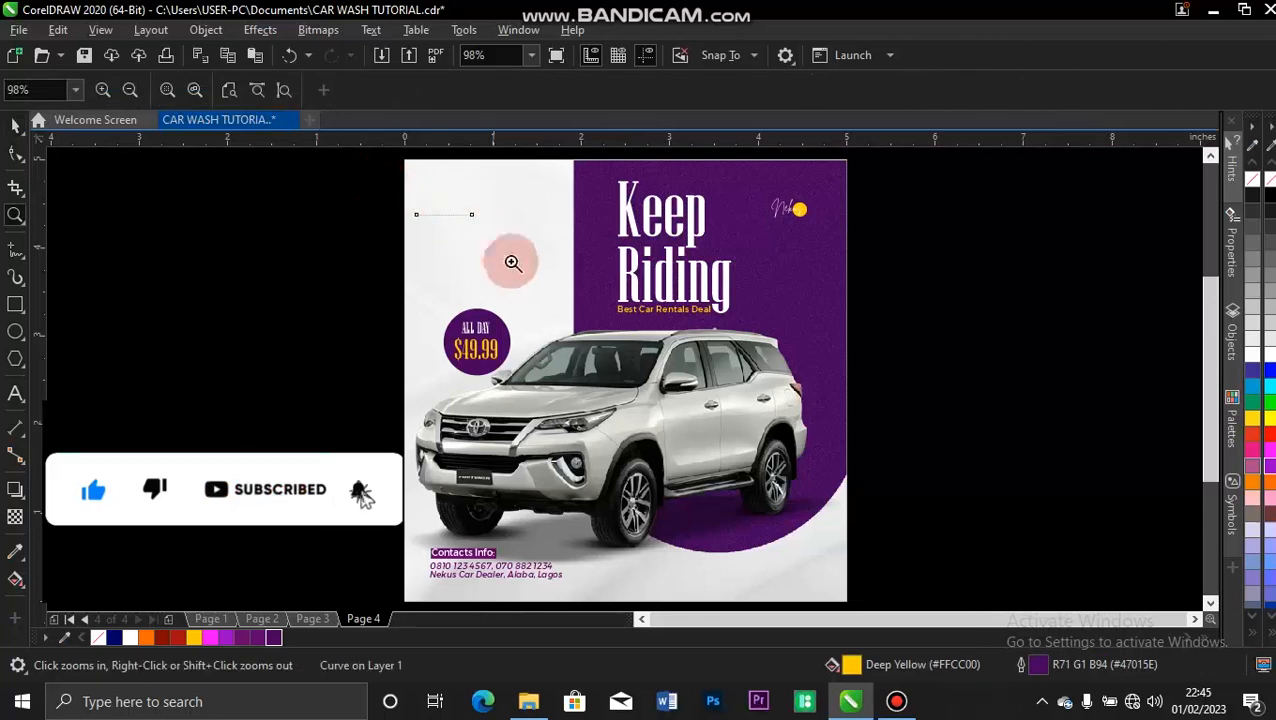
{"action": "left_click_drag", "start_coordinate": [356, 177], "coordinate": [595, 328]}
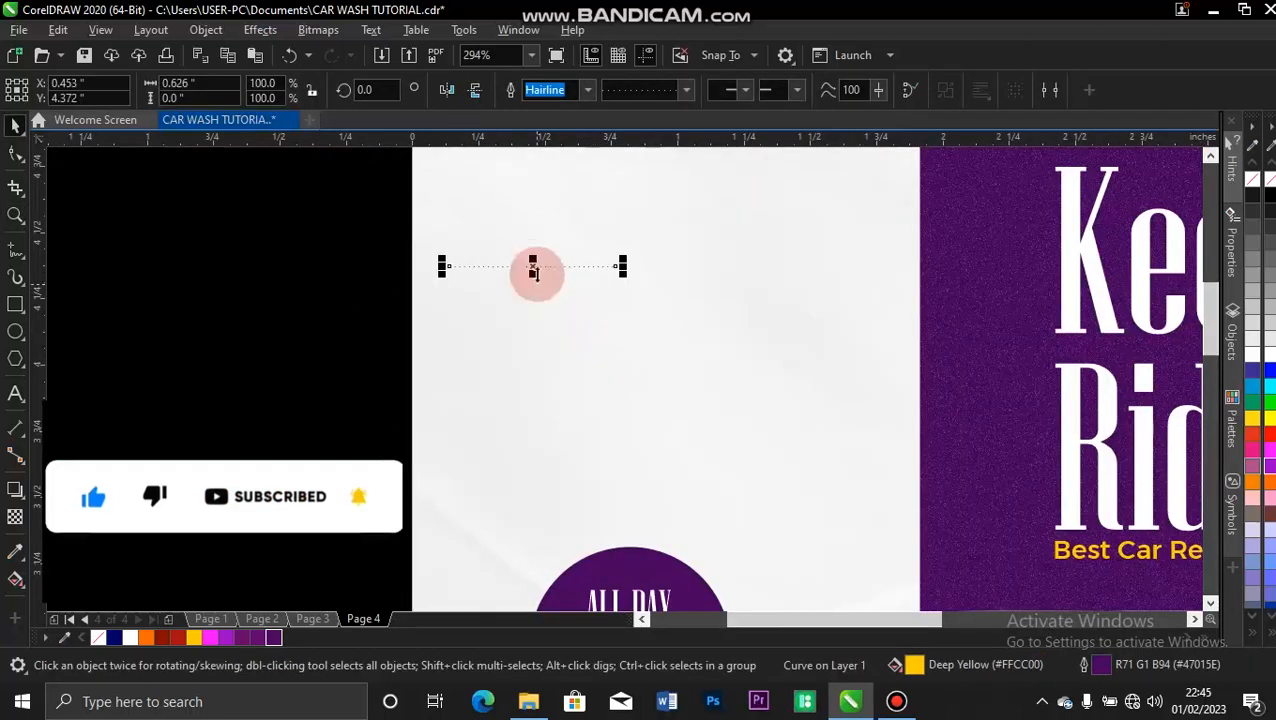
{"action": "mouse_move", "coordinate": [531, 265]}
{"action": "left_mouse_down"}
{"action": "mouse_move", "coordinate": [535, 295]}
{"action": "mouse_move", "coordinate": [531, 278]}
{"action": "left_mouse_up"}
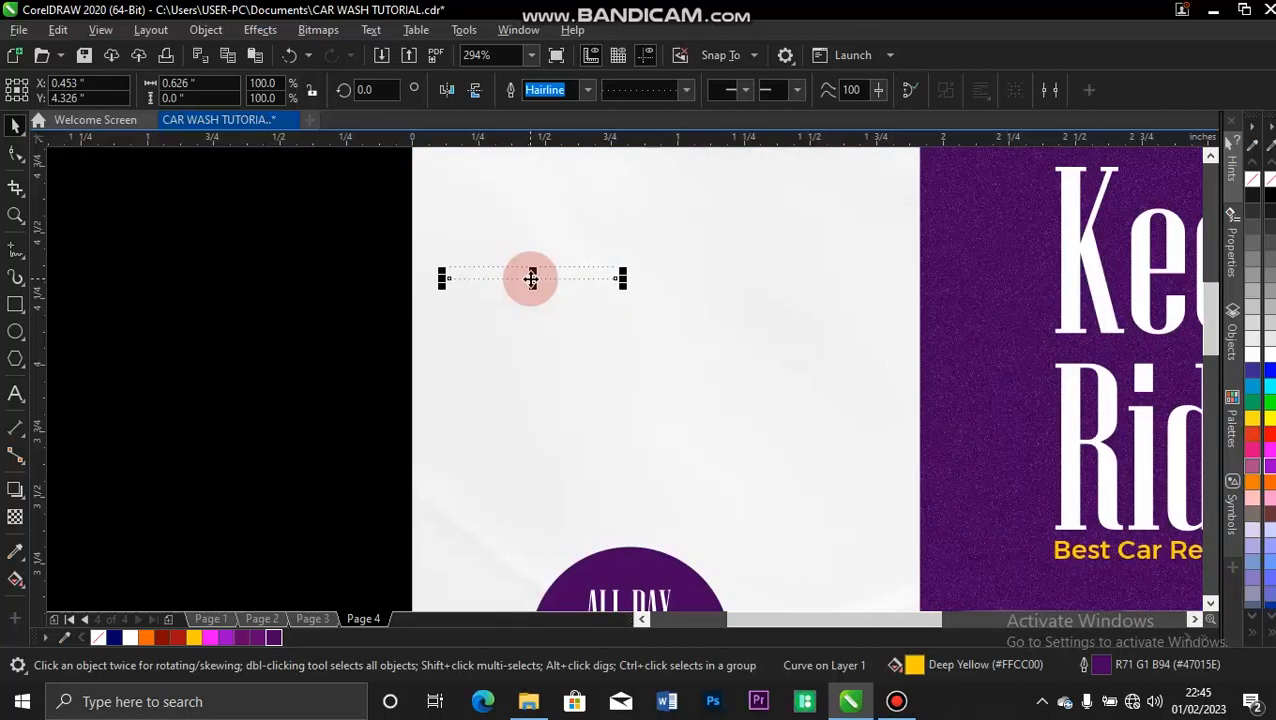
{"action": "key", "text": "ctrl+d"}
{"action": "key", "text": "ctrl+d"}
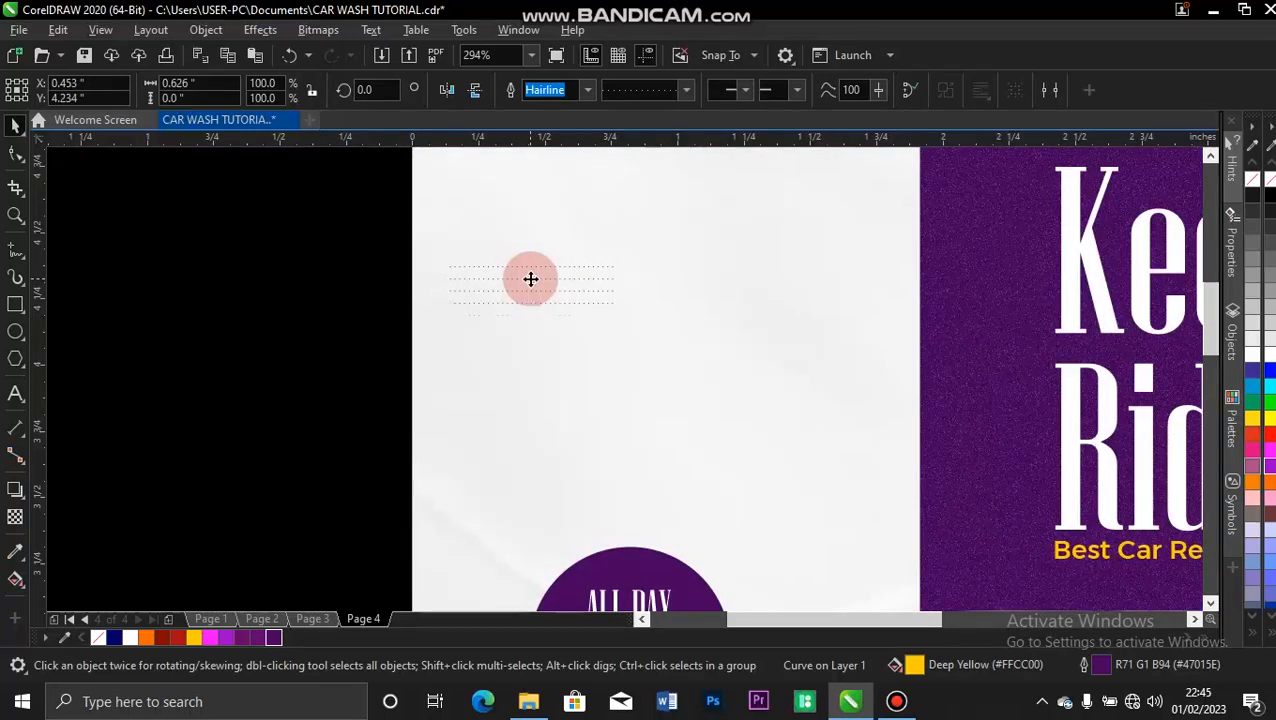
Set the outline width of all five dotted lines to 0.75 pt.
{"action": "left_click_drag", "start_coordinate": [387, 234], "coordinate": [645, 352]}
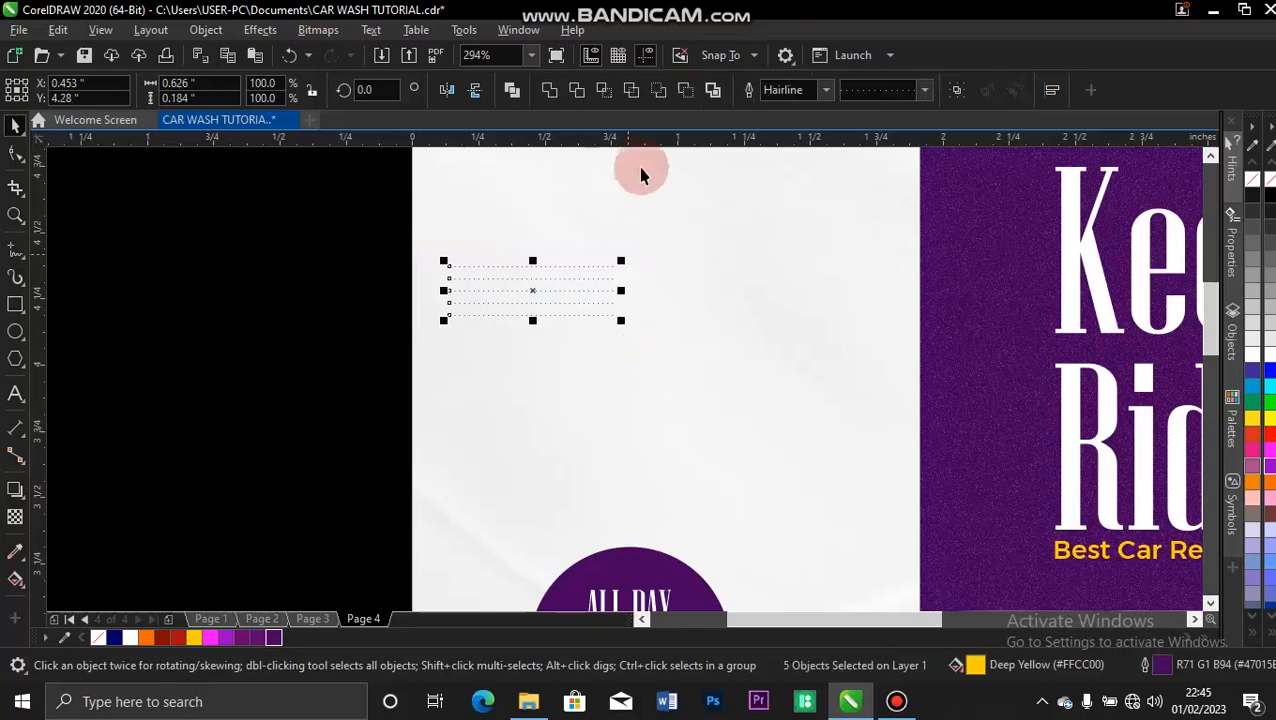
{"action": "left_click", "coordinate": [826, 90]}
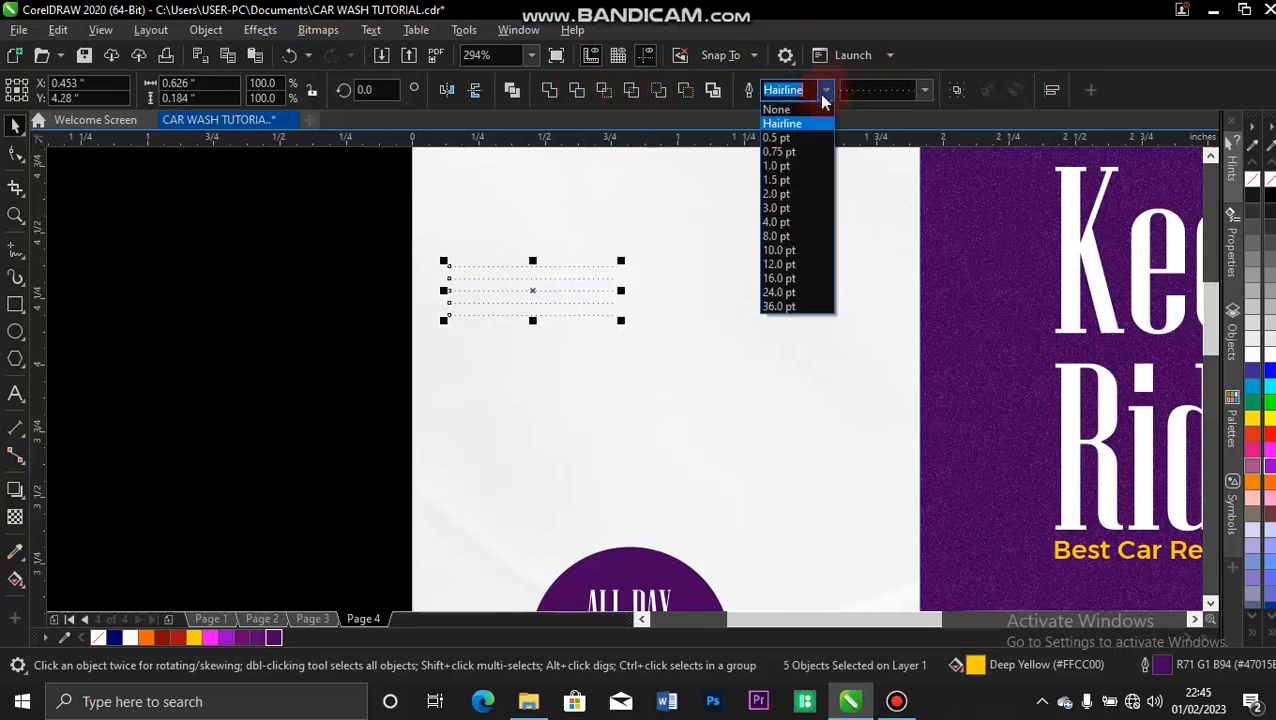
{"action": "left_click", "coordinate": [785, 151]}
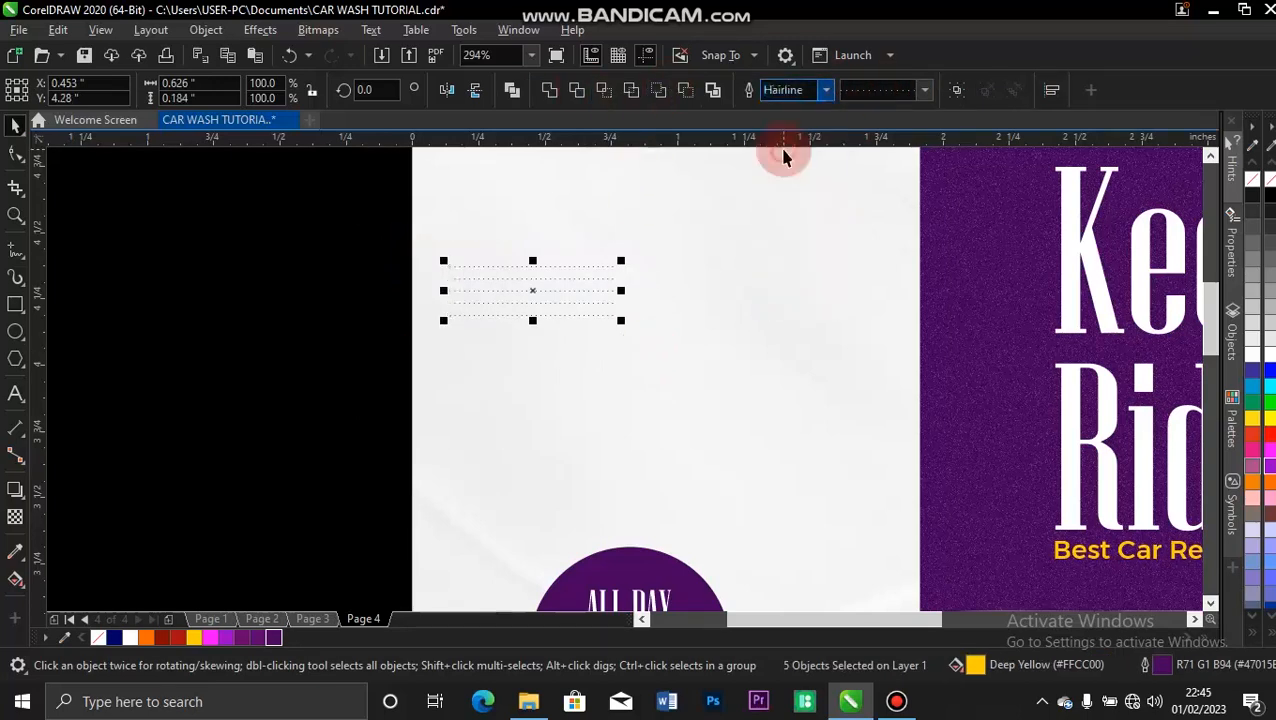
{"action": "left_click", "coordinate": [342, 222]}
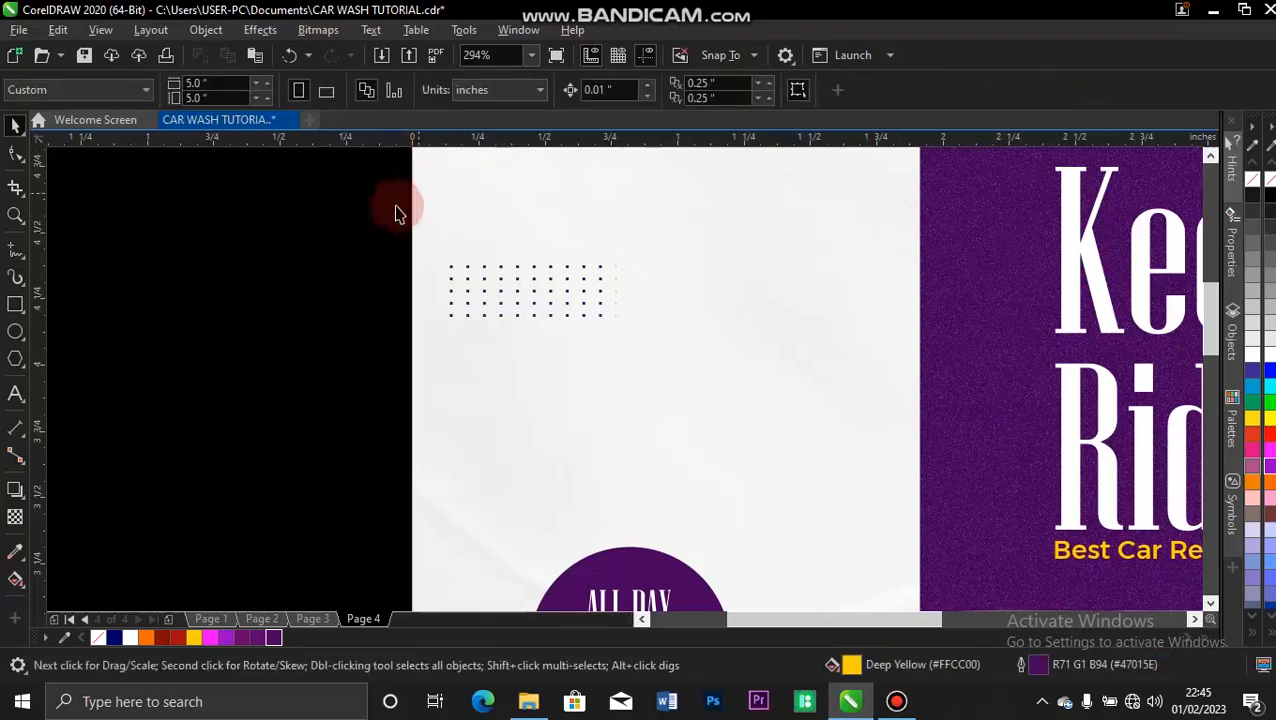
Shorten the five dotted lines to 0.34 inches and group them close to the flyer's upper-left edge.
{"action": "left_click_drag", "start_coordinate": [375, 216], "coordinate": [638, 354]}
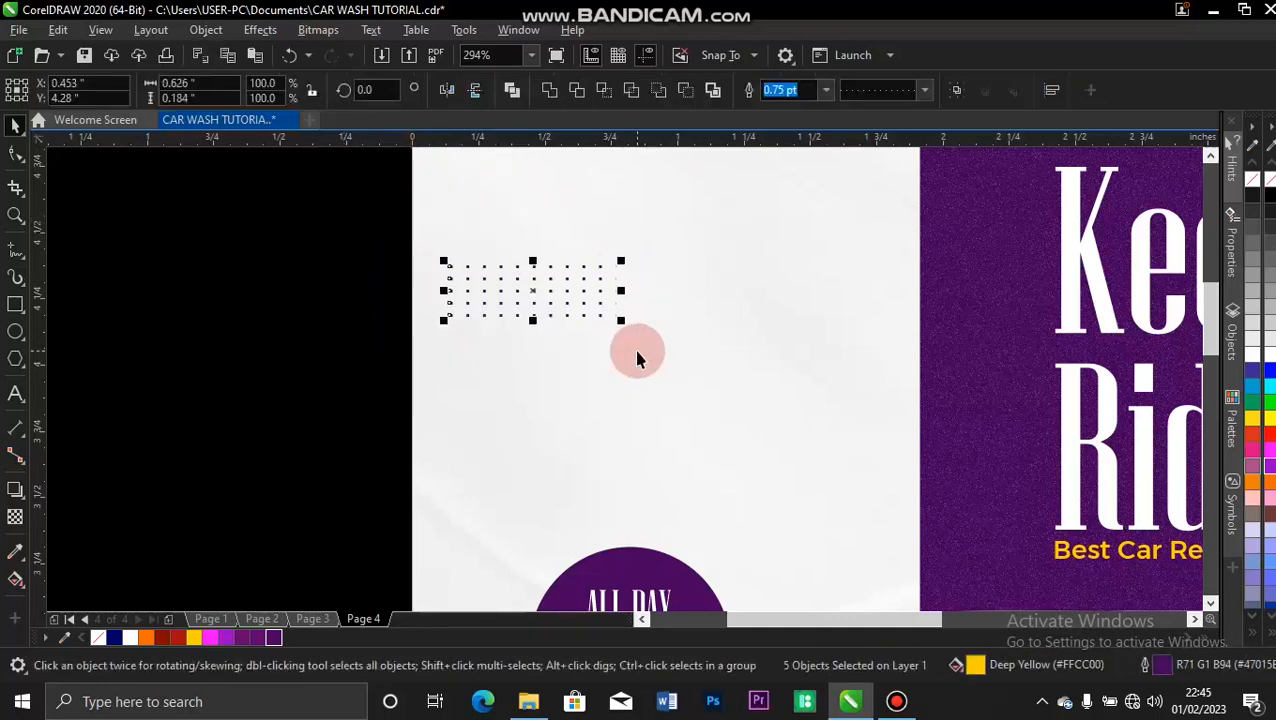
{"action": "left_click_drag", "start_coordinate": [621, 290], "coordinate": [545, 290]}
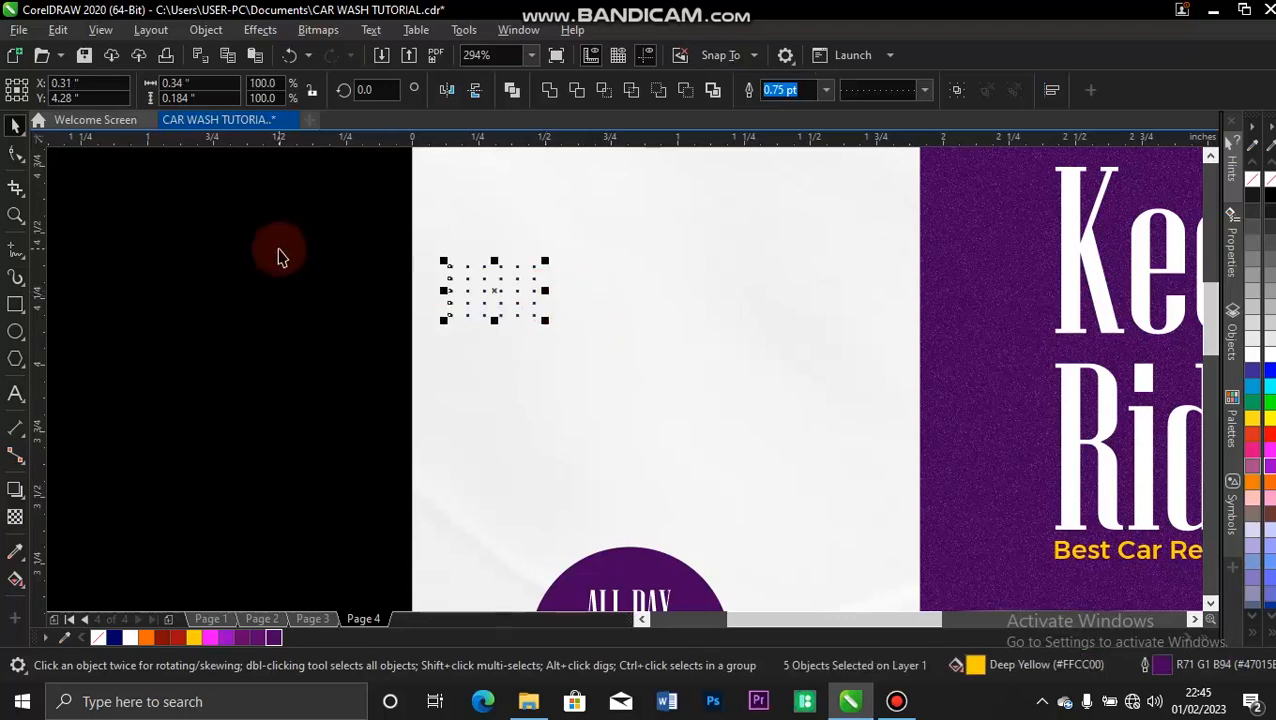
{"action": "key", "text": "shift+F4"}
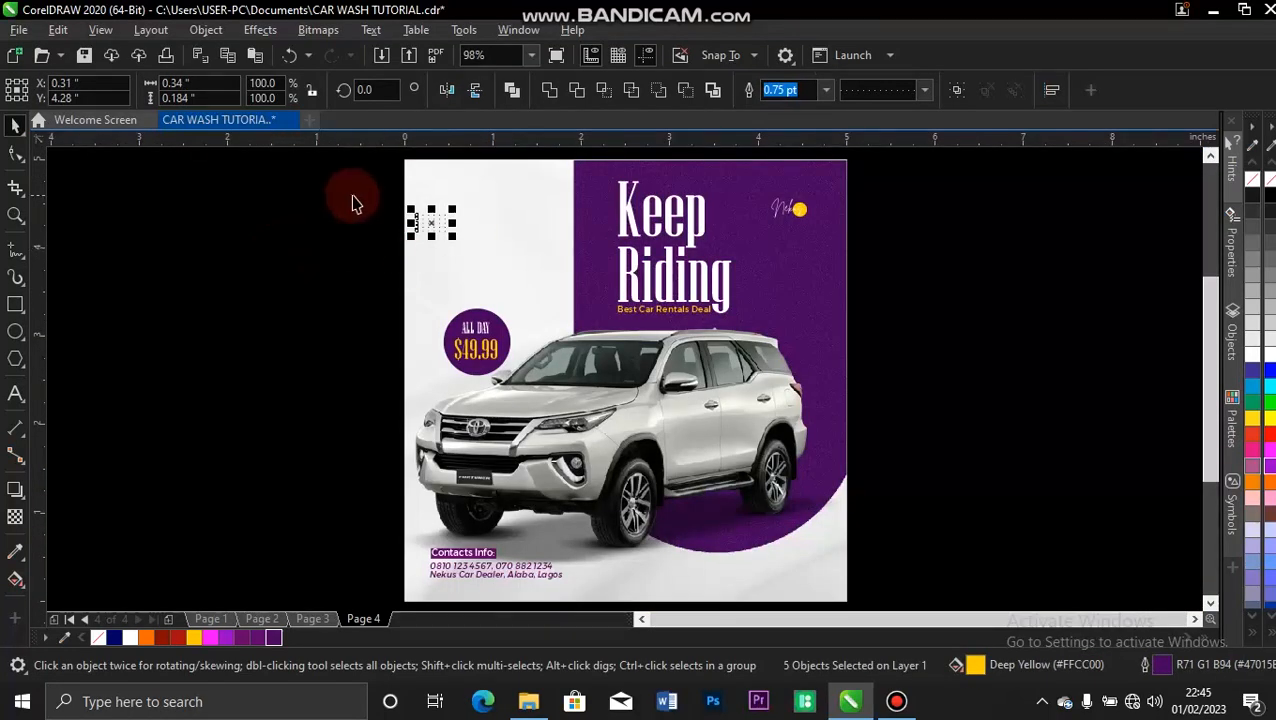
{"action": "key", "text": "ctrl+g"}
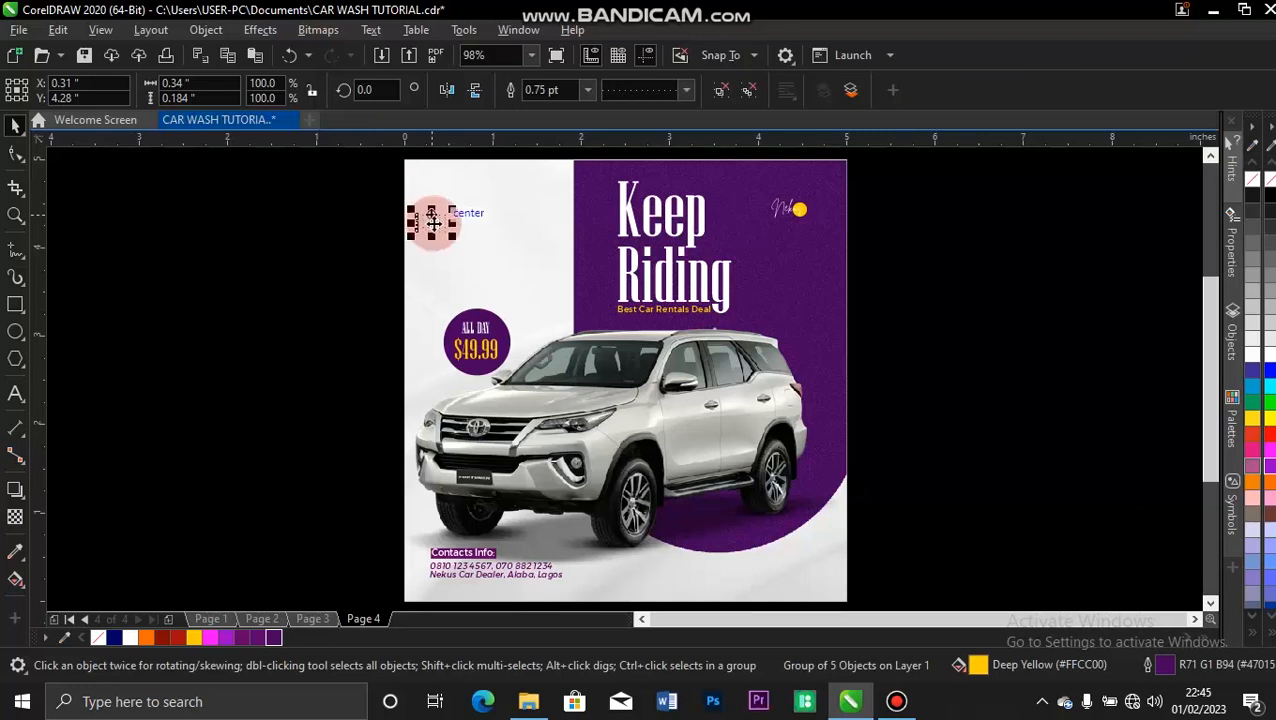
{"action": "left_click_drag", "start_coordinate": [432, 223], "coordinate": [413, 205]}
{"action": "left_click", "coordinate": [308, 222]}
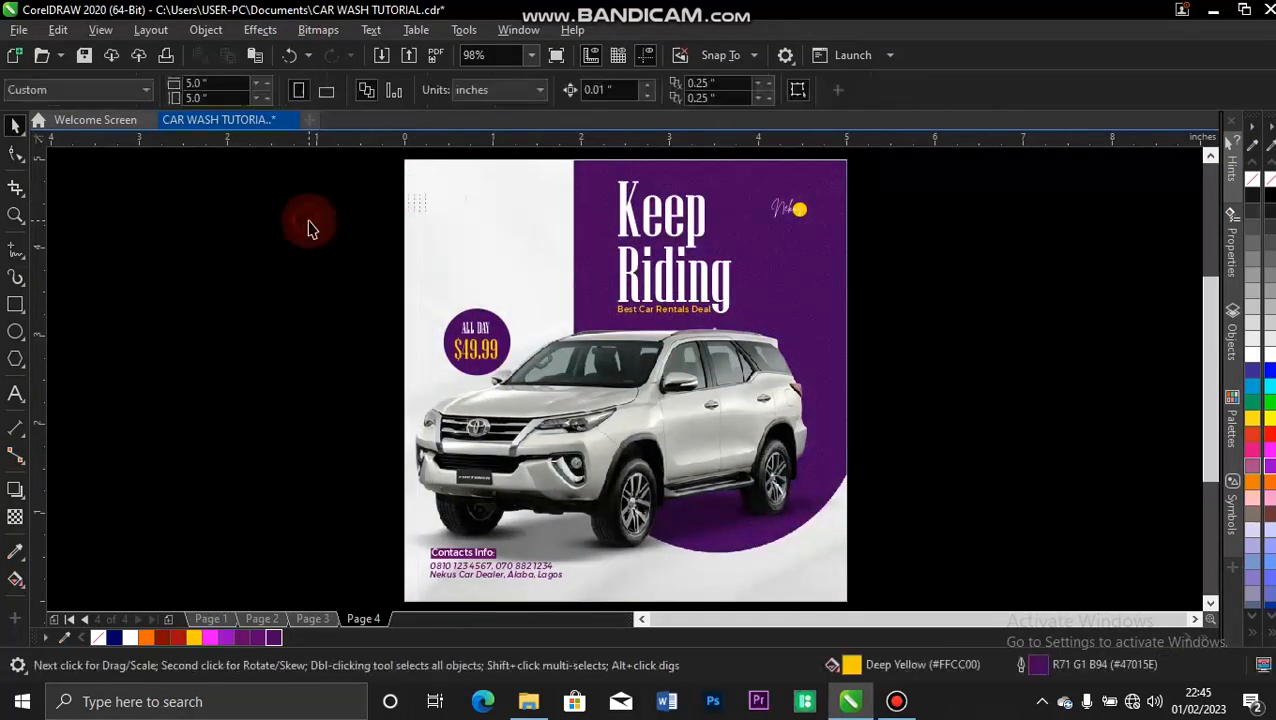
Enlarge the dot group to about 0.72 inches wide and copy it to the flyer's lower-right corner and, in Deep Yellow, to the right edge below the logo.
{"action": "left_click", "coordinate": [424, 202]}
{"action": "left_click_drag", "start_coordinate": [433, 216], "coordinate": [814, 478]}
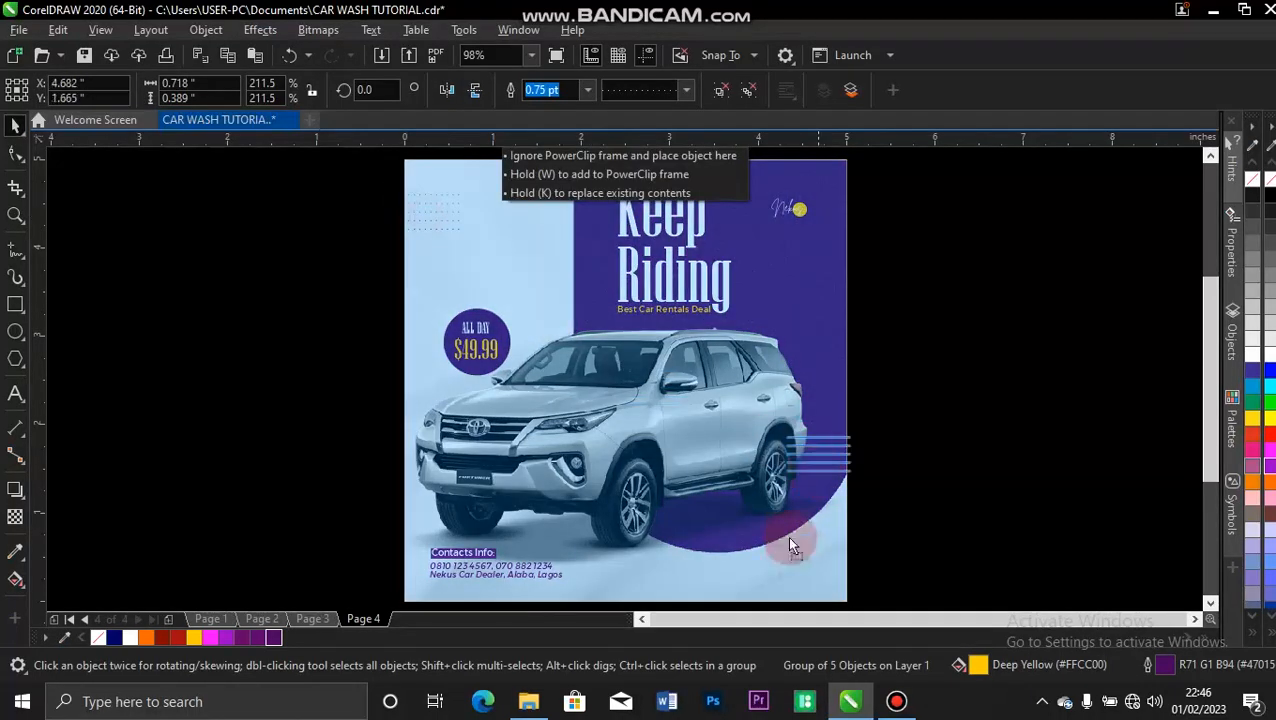
{"action": "left_click_drag", "start_coordinate": [801, 561], "coordinate": [742, 281]}
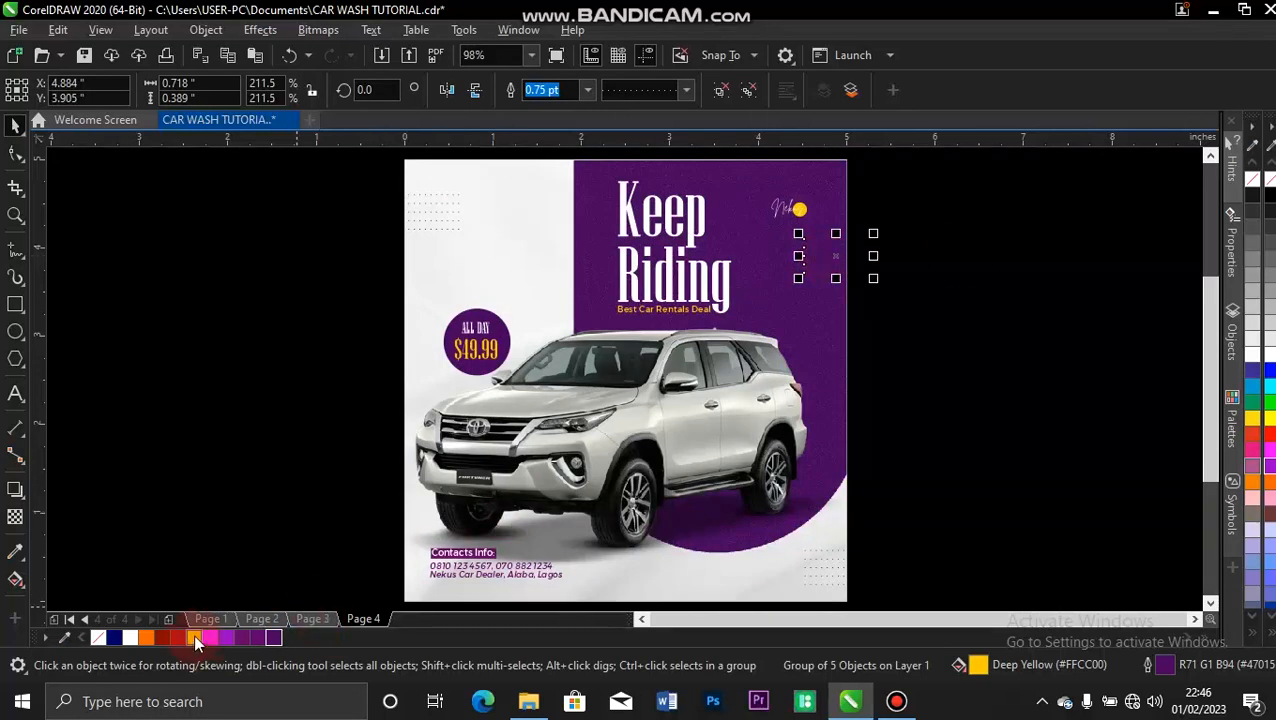
{"action": "left_click", "coordinate": [218, 362]}
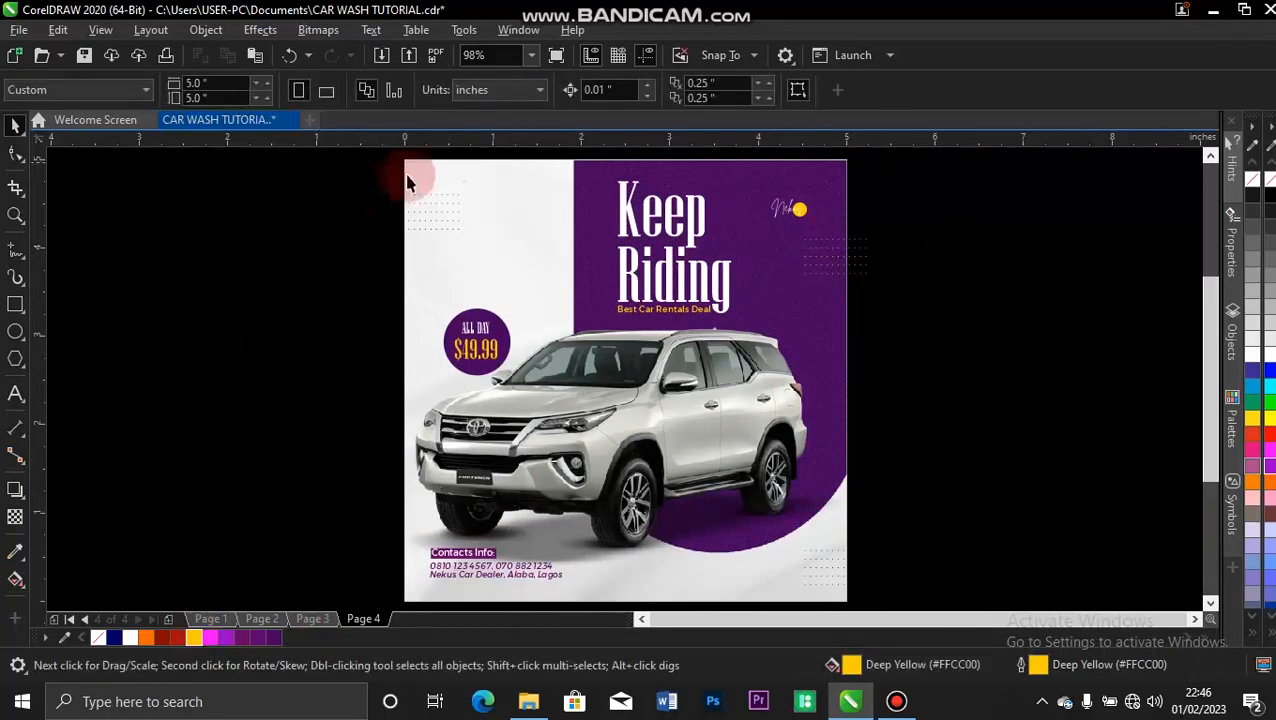
PowerClip the upper-left dot group inside the flyer's background rectangle.
{"action": "left_click", "coordinate": [419, 216]}
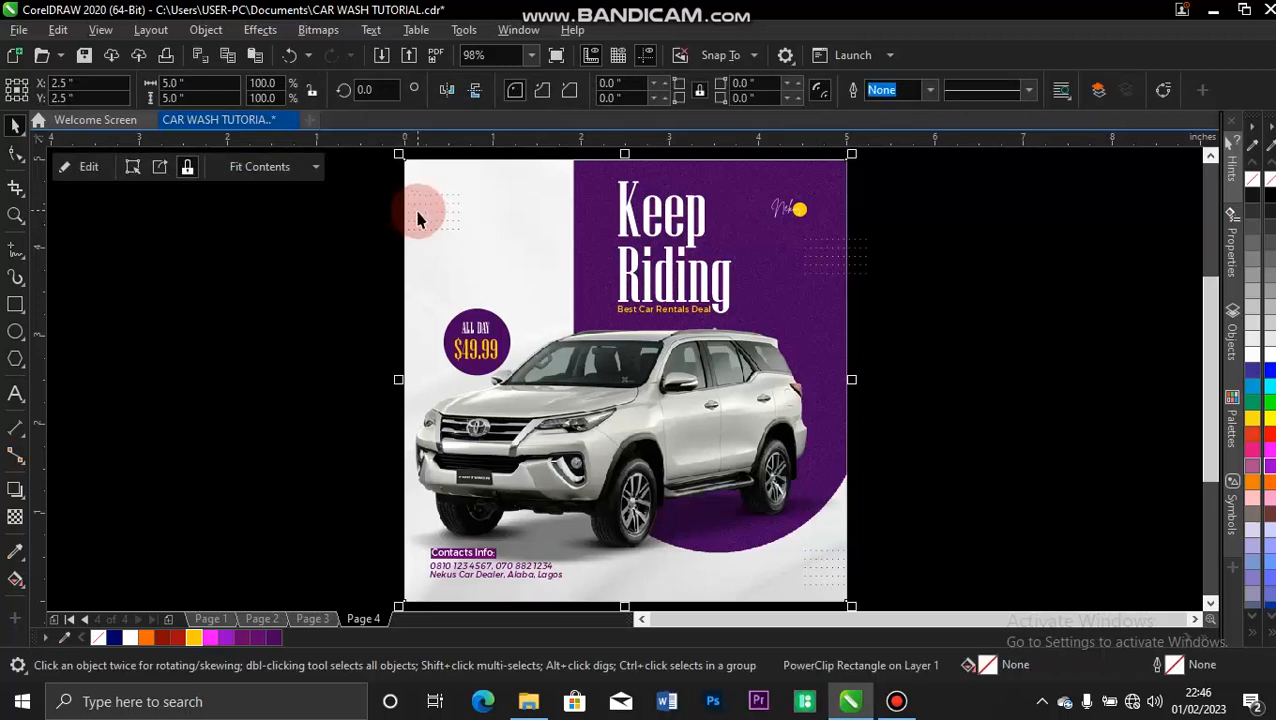
{"action": "left_click_drag", "start_coordinate": [365, 182], "coordinate": [505, 237]}
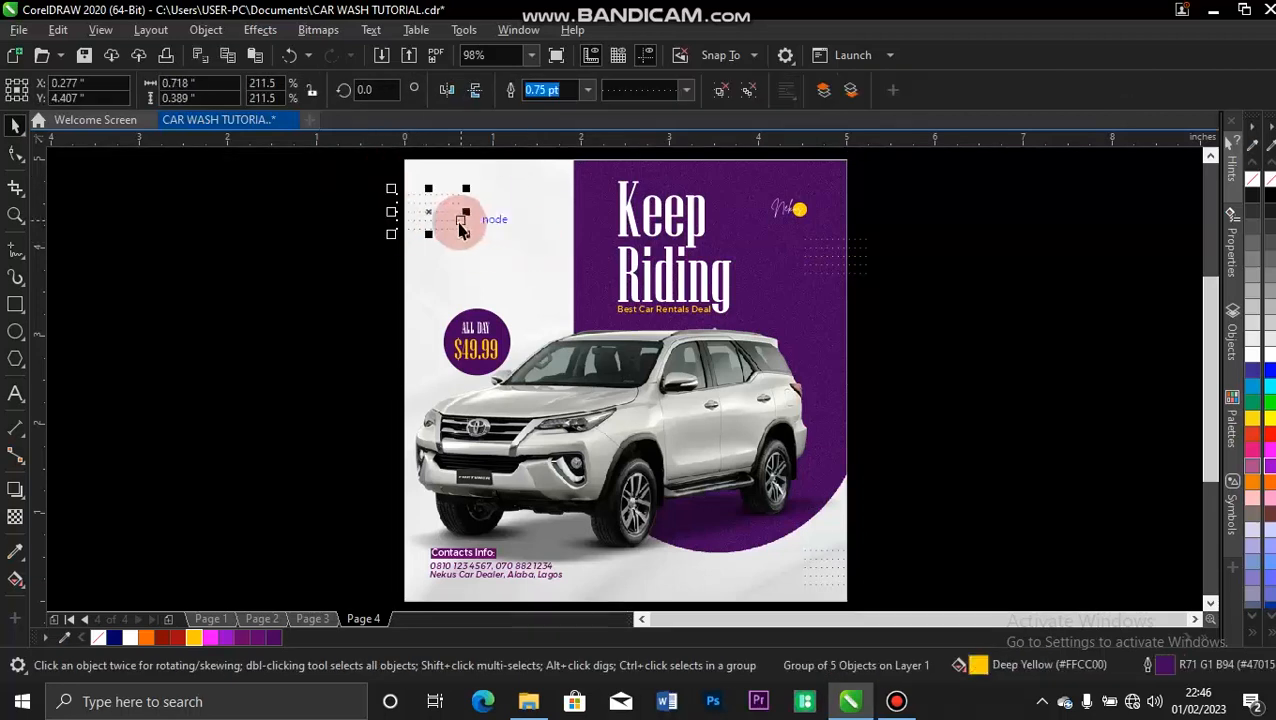
{"action": "right_click", "coordinate": [446, 212]}
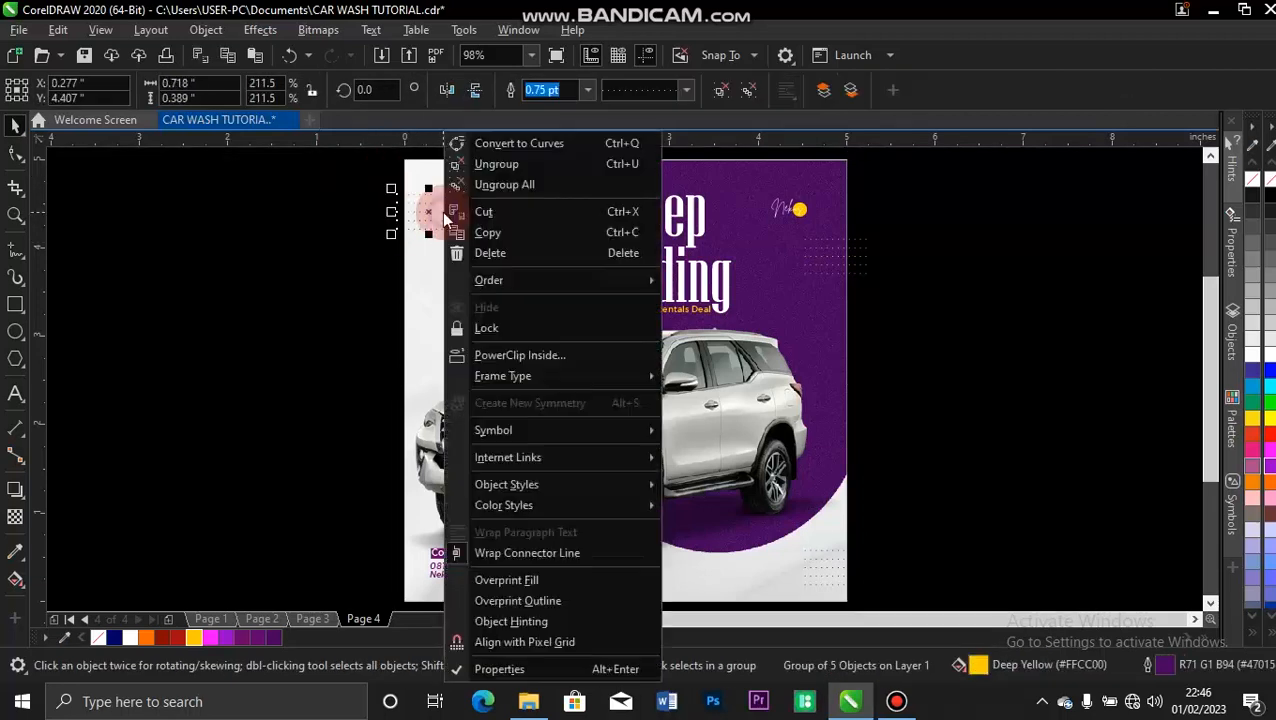
{"action": "left_click", "coordinate": [540, 355]}
{"action": "left_click", "coordinate": [530, 230]}
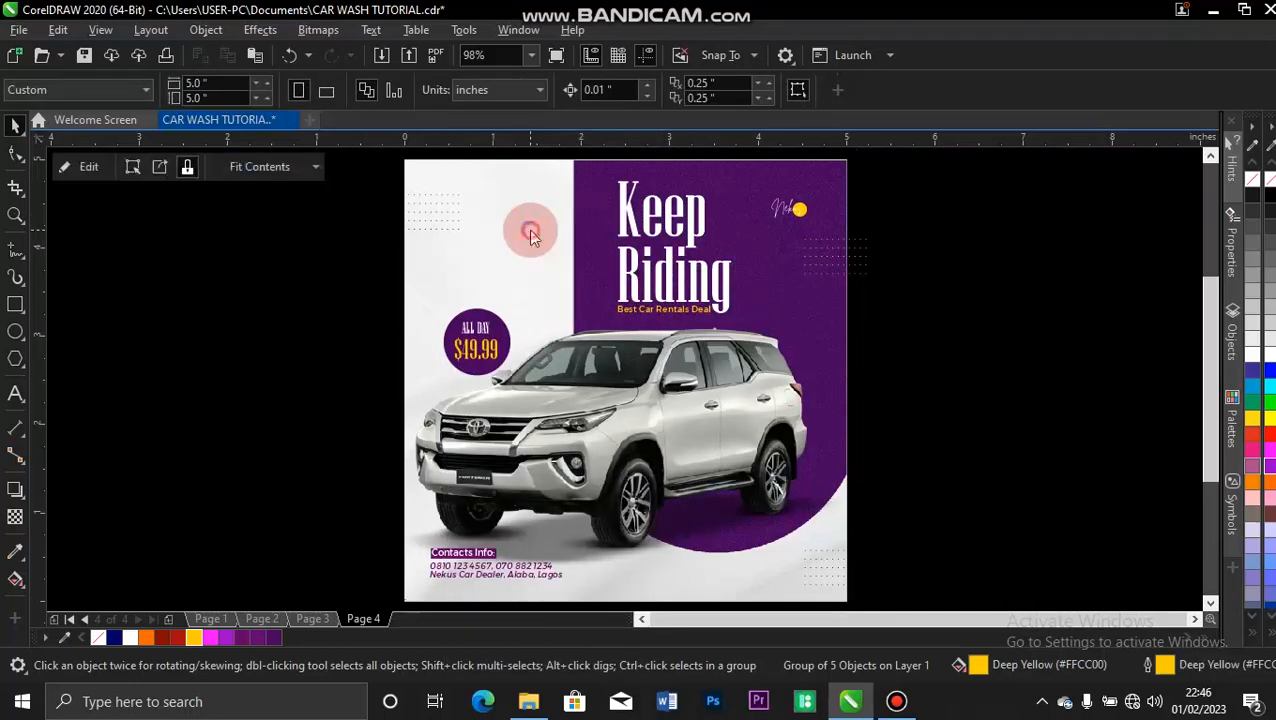
{"action": "left_click_drag", "start_coordinate": [954, 194], "coordinate": [800, 285]}
{"action": "left_click", "coordinate": [845, 255]}
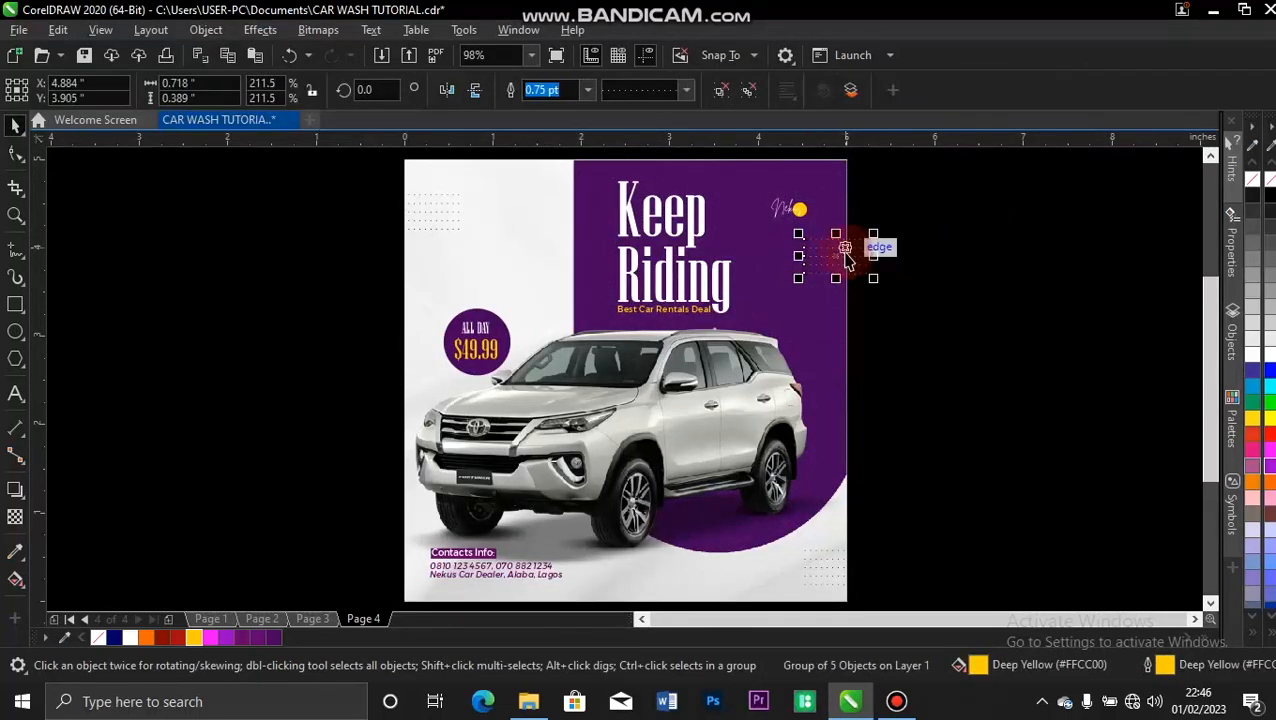
{"action": "right_click", "coordinate": [843, 252]}
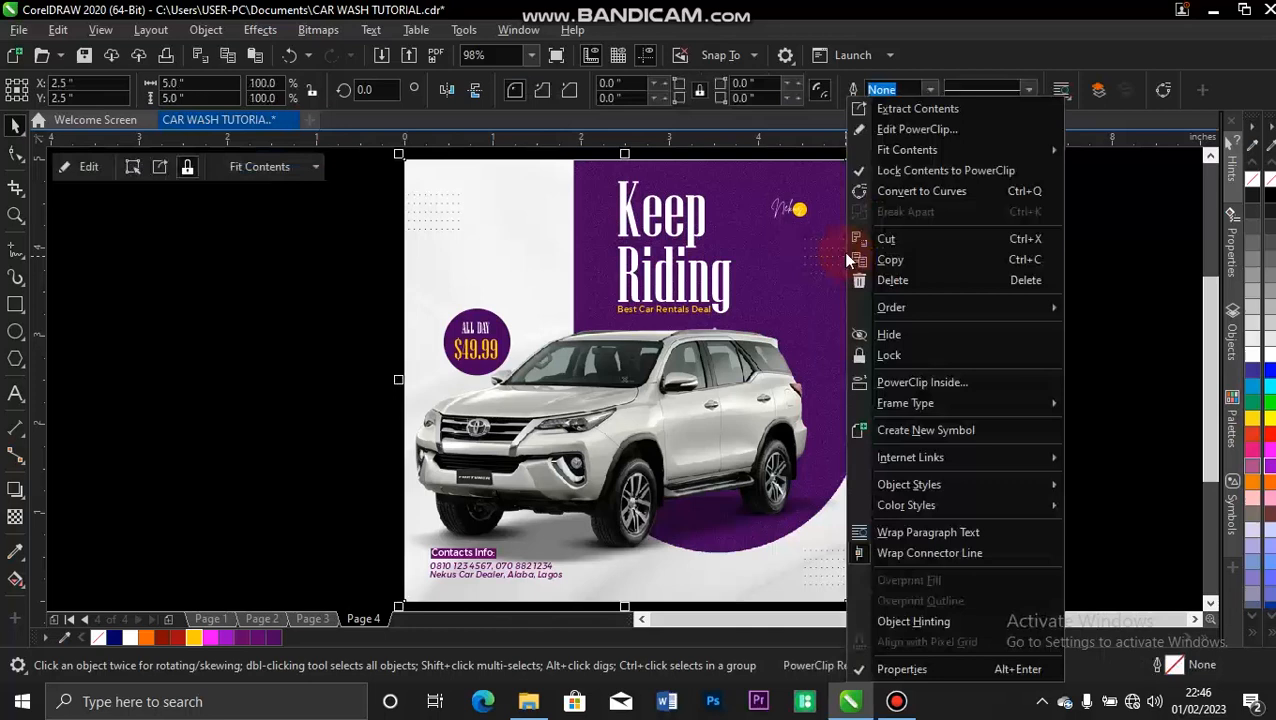
{"action": "left_click", "coordinate": [920, 383]}
{"action": "left_click", "coordinate": [850, 492]}
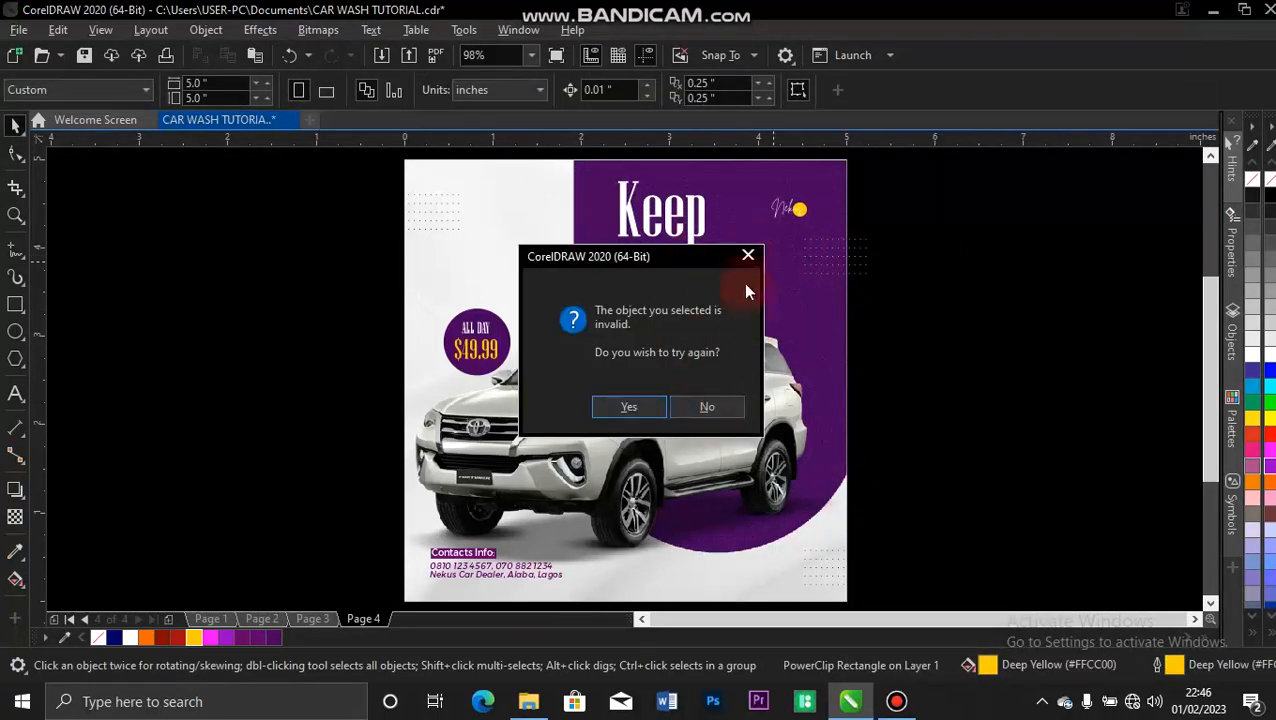
{"action": "left_click", "coordinate": [747, 253]}
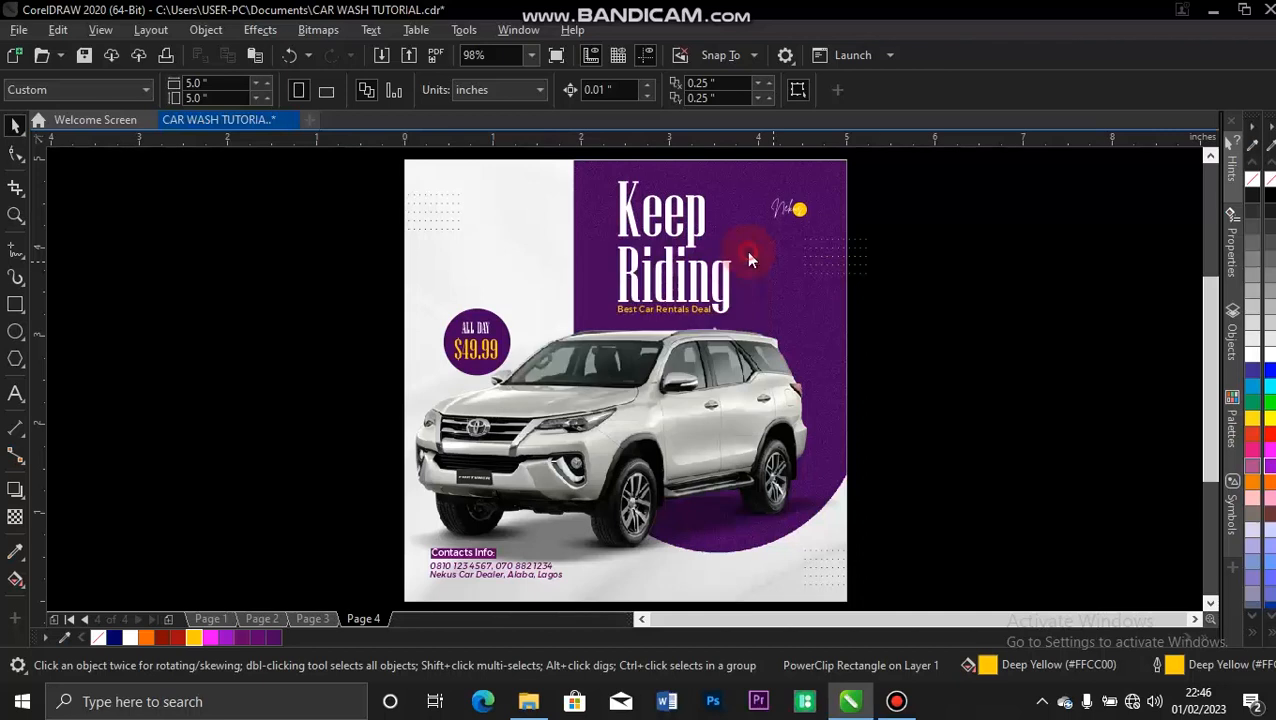
{"action": "left_click", "coordinate": [832, 220]}
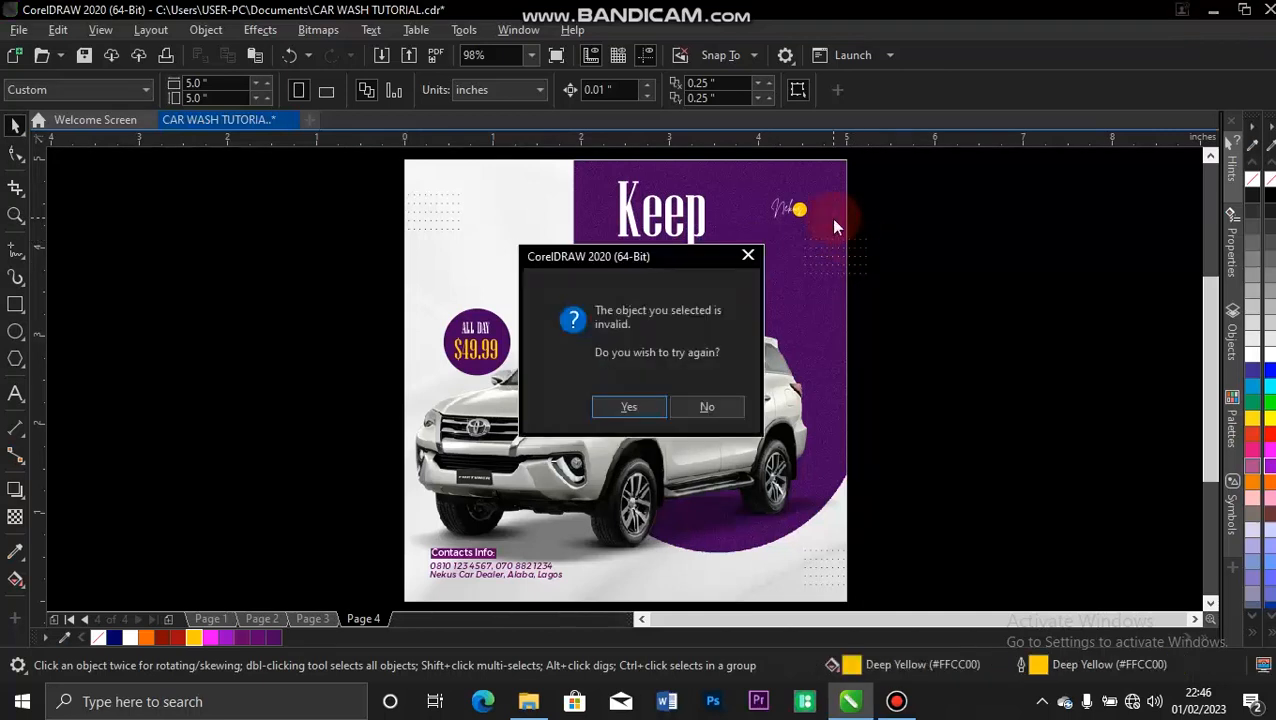
{"action": "left_click", "coordinate": [706, 405]}
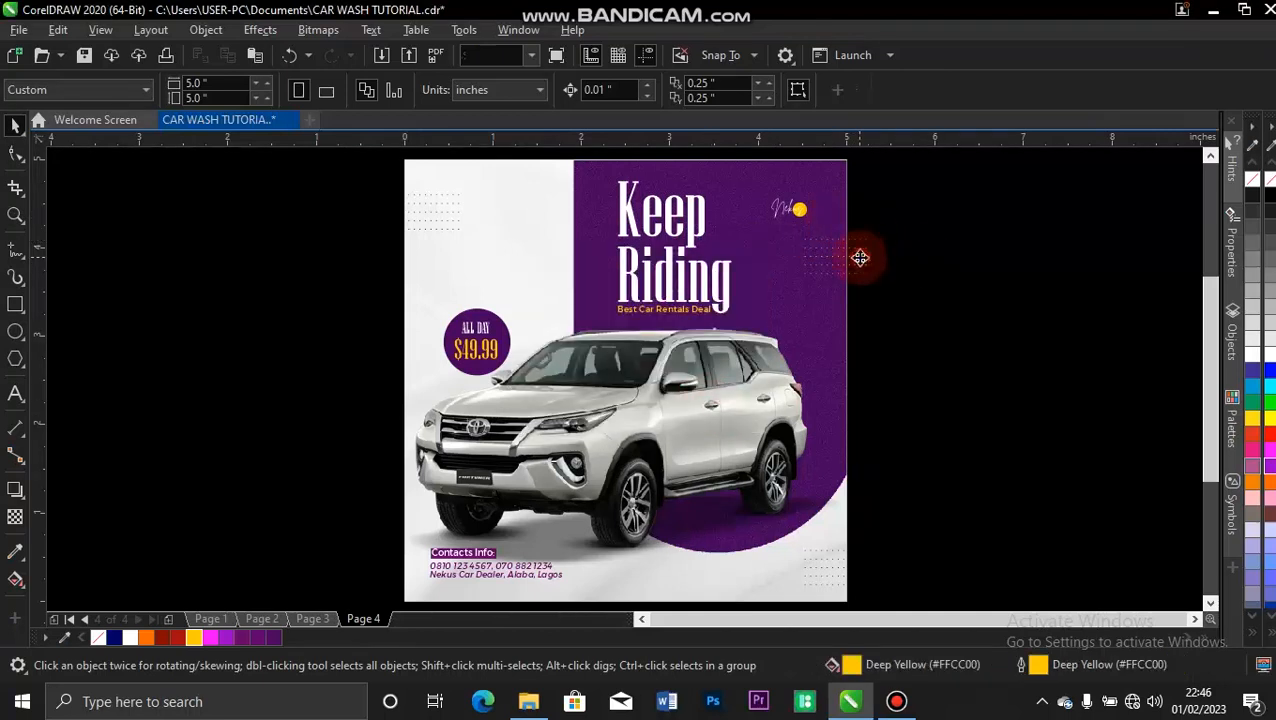
PowerClip the yellow dot group at the flyer's right edge inside the background rectangle.
{"action": "right_click", "coordinate": [860, 265]}
{"action": "left_click", "coordinate": [914, 354]}
{"action": "left_click", "coordinate": [817, 322]}
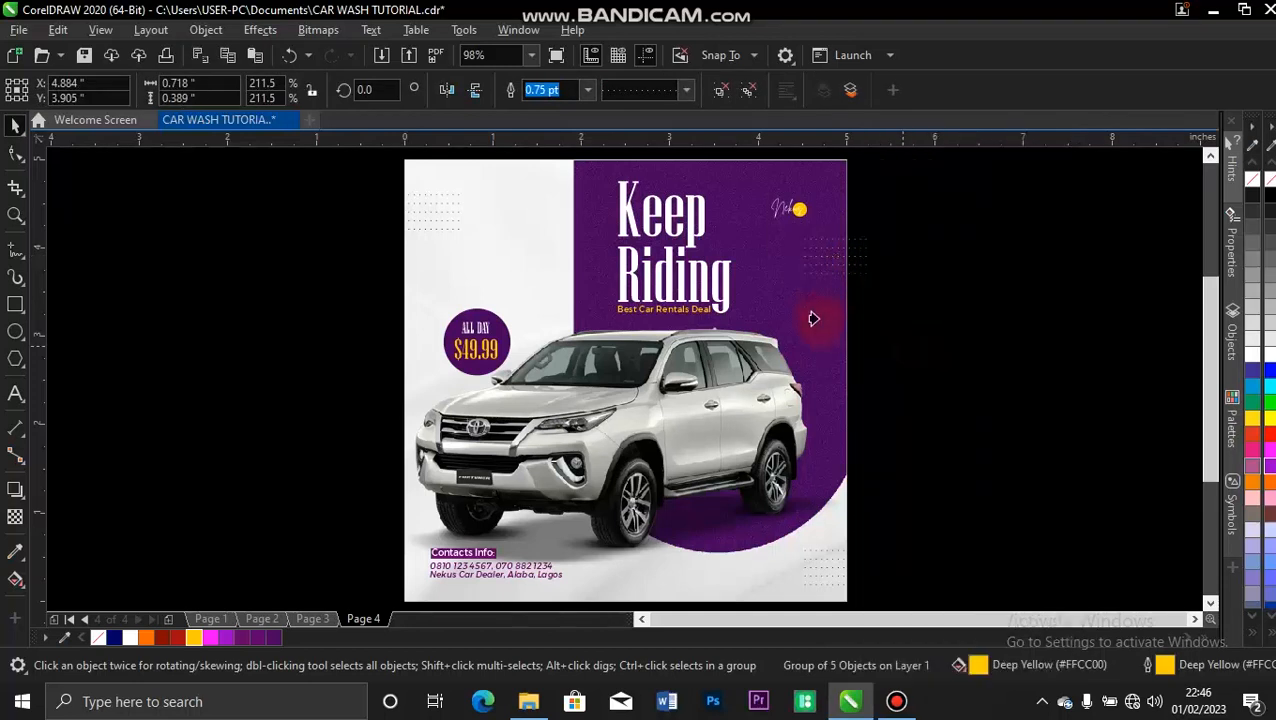
PowerClip the purple dot group in the flyer's lower-right corner inside the background rectangle.
{"action": "left_click", "coordinate": [836, 550]}
{"action": "right_click", "coordinate": [837, 549]}
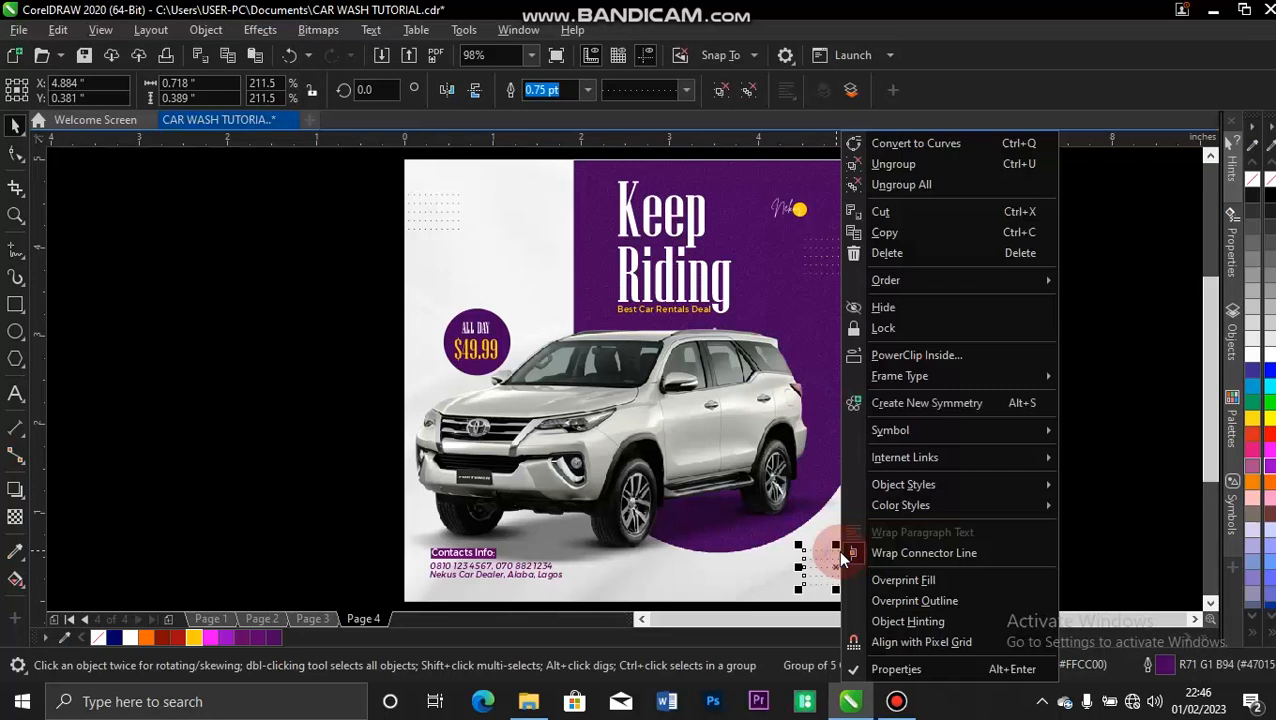
{"action": "left_click", "coordinate": [891, 354]}
{"action": "left_click", "coordinate": [734, 558]}
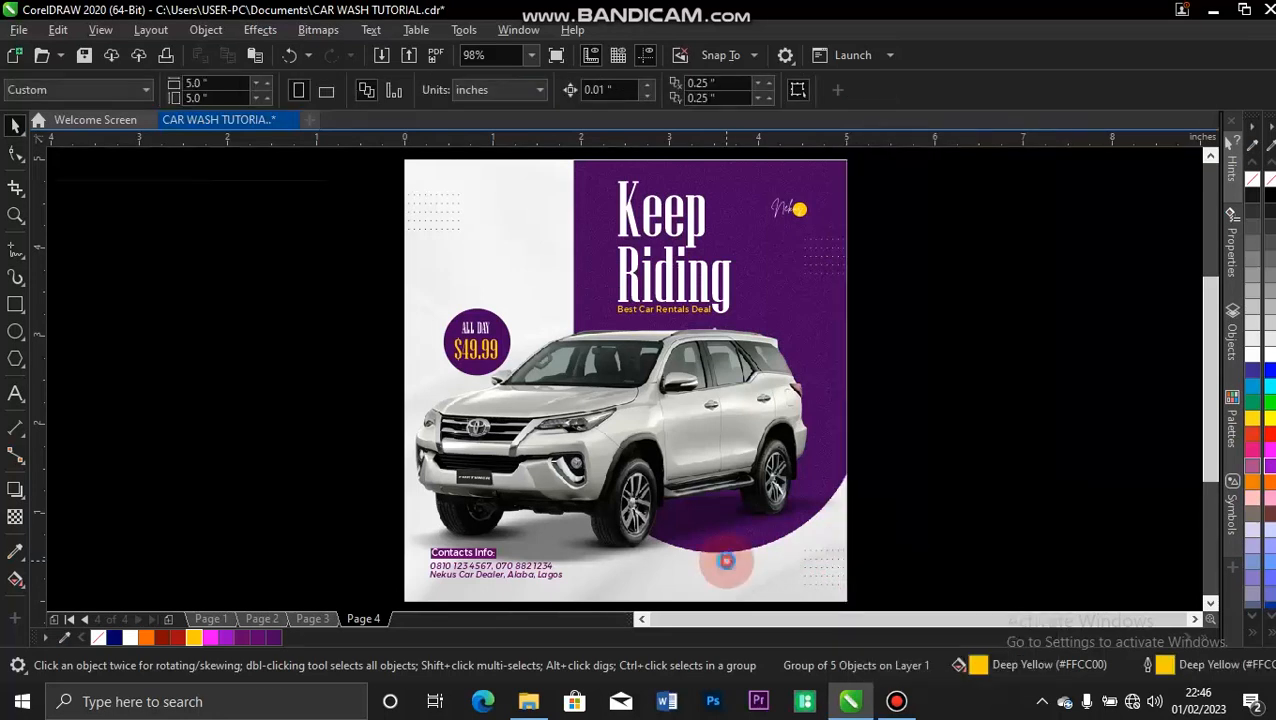
{"action": "left_click", "coordinate": [288, 270]}
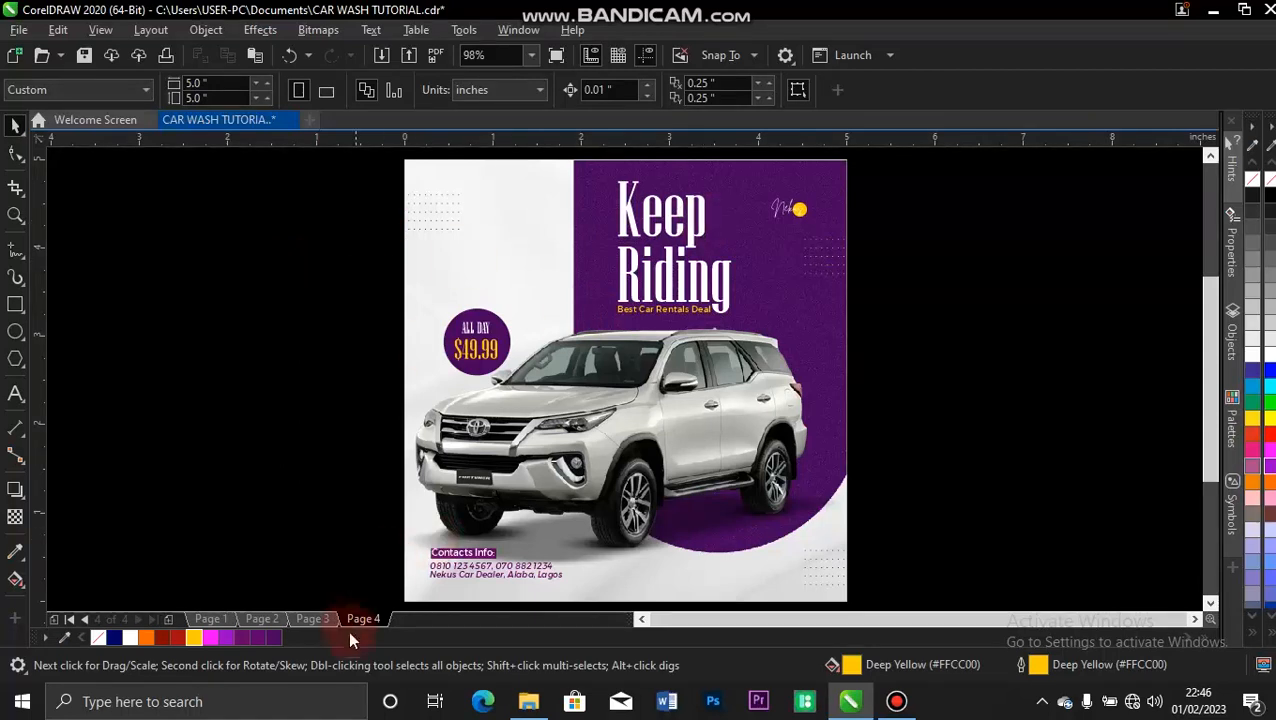
Compare the finished flyer with the reference design on Page 3 and return to Page 4.
{"action": "left_click", "coordinate": [322, 618]}
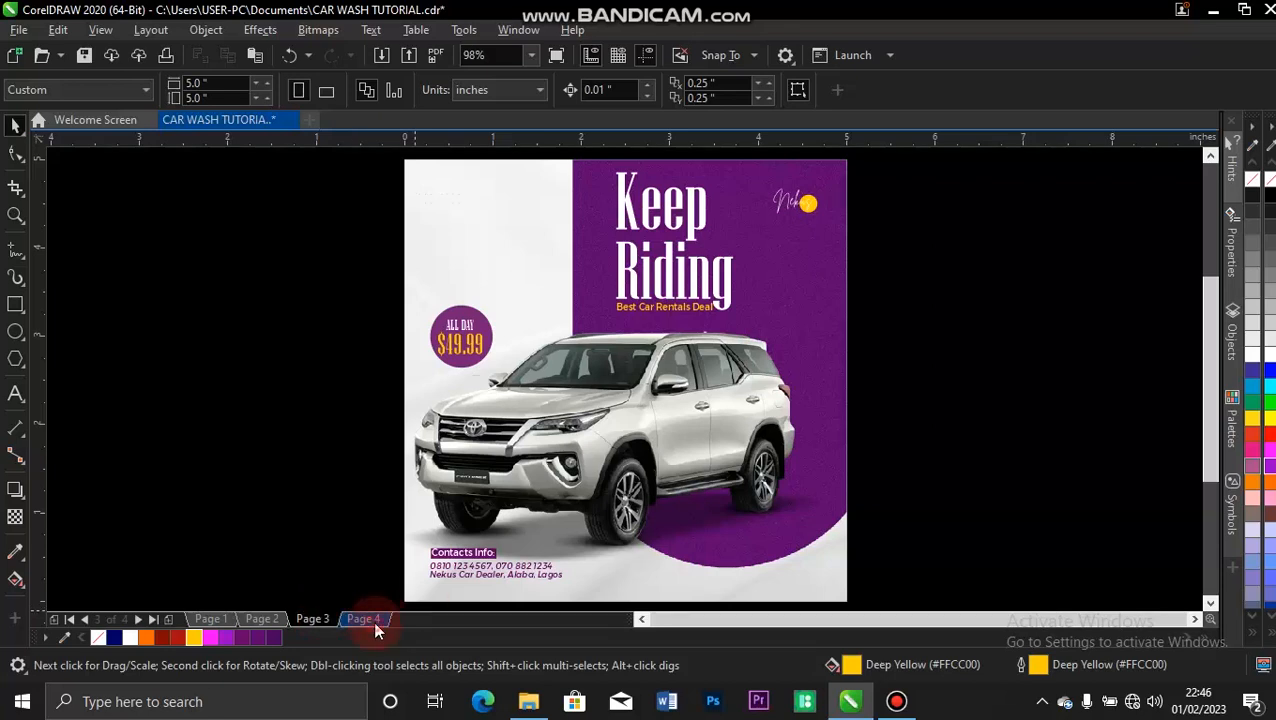
{"action": "left_click", "coordinate": [373, 620]}
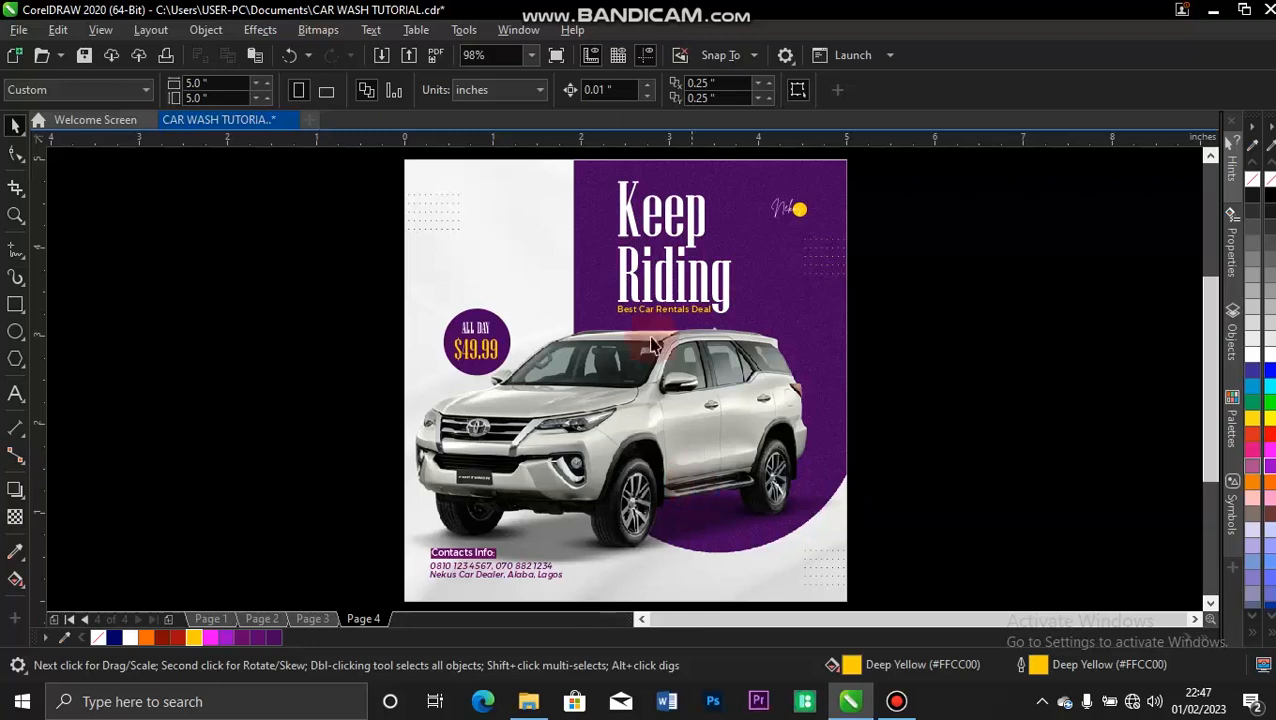
{"action": "mouse_move", "coordinate": [724, 8]}
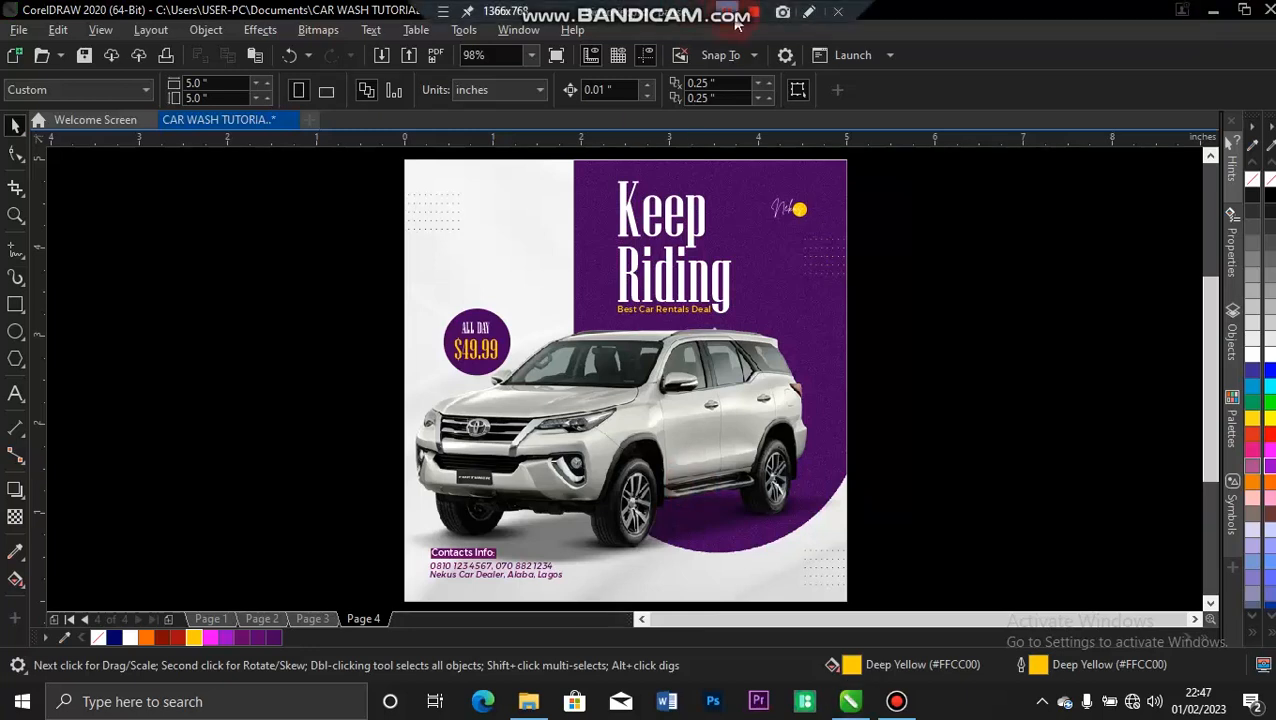